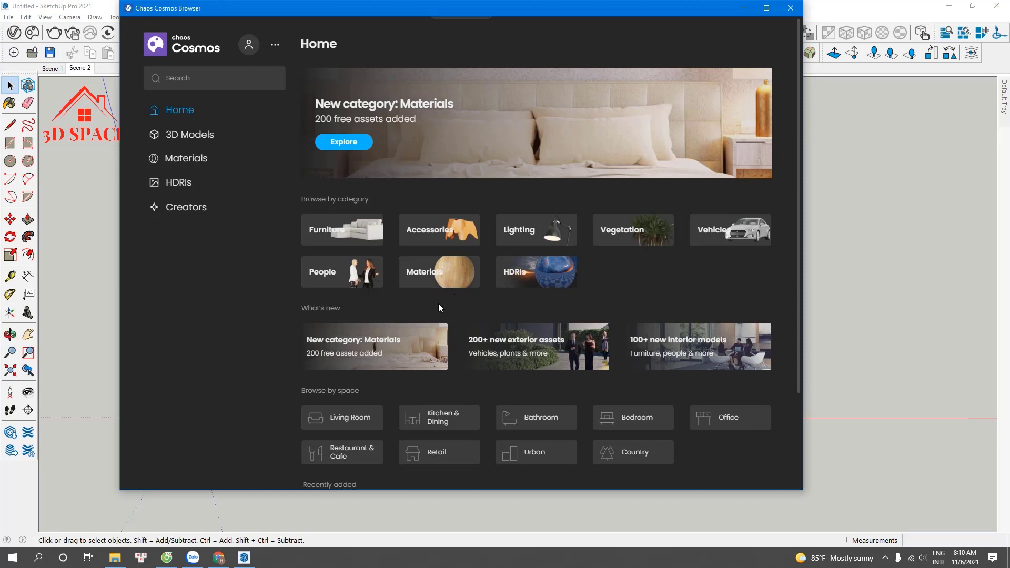
Look over the YouTube channel's video list in the Cốc Cốc browser and return to Chaos Cosmos
click(168, 556)
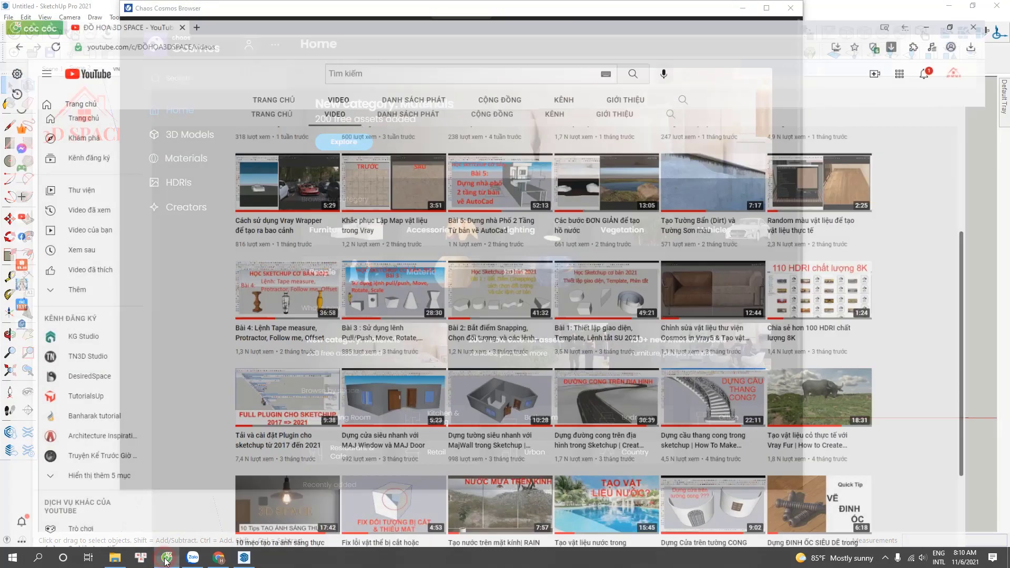
mouse_move(731, 330)
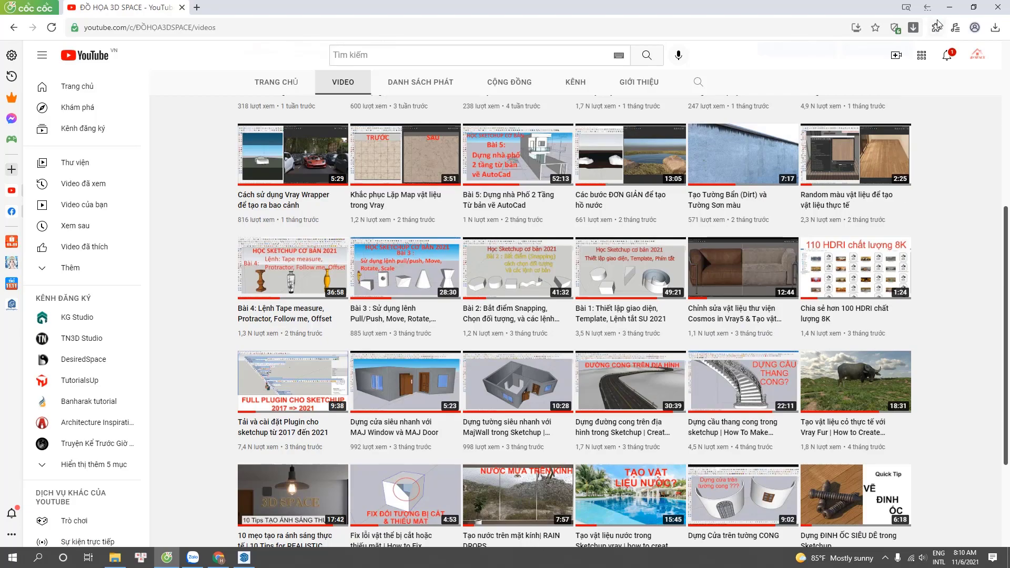
click(949, 8)
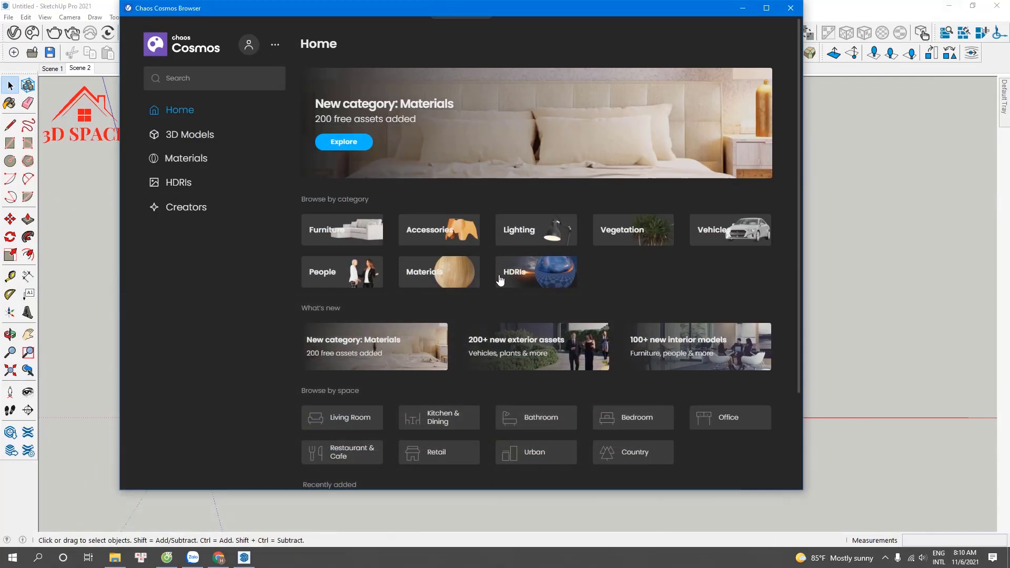
Open the Materials category in Chaos Cosmos and look through the Bricks, Concrete and Fabric materials
click(425, 277)
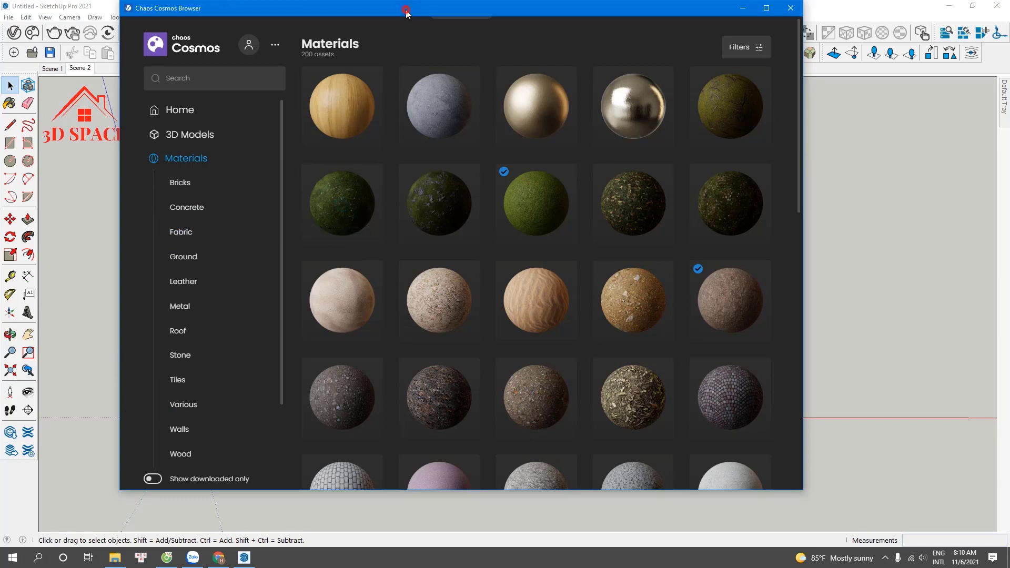
drag(406, 10, 370, 24)
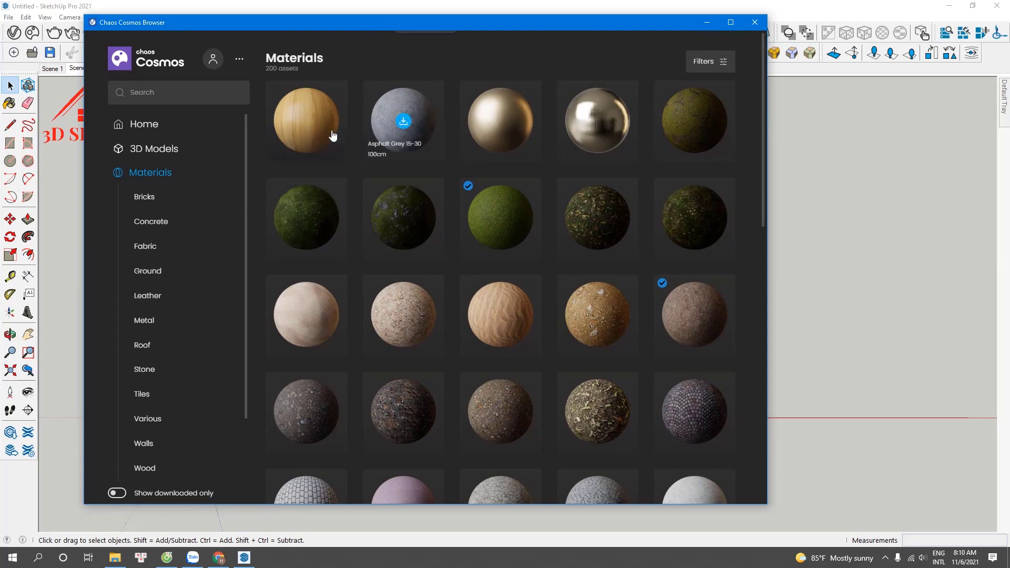
click(159, 196)
click(167, 222)
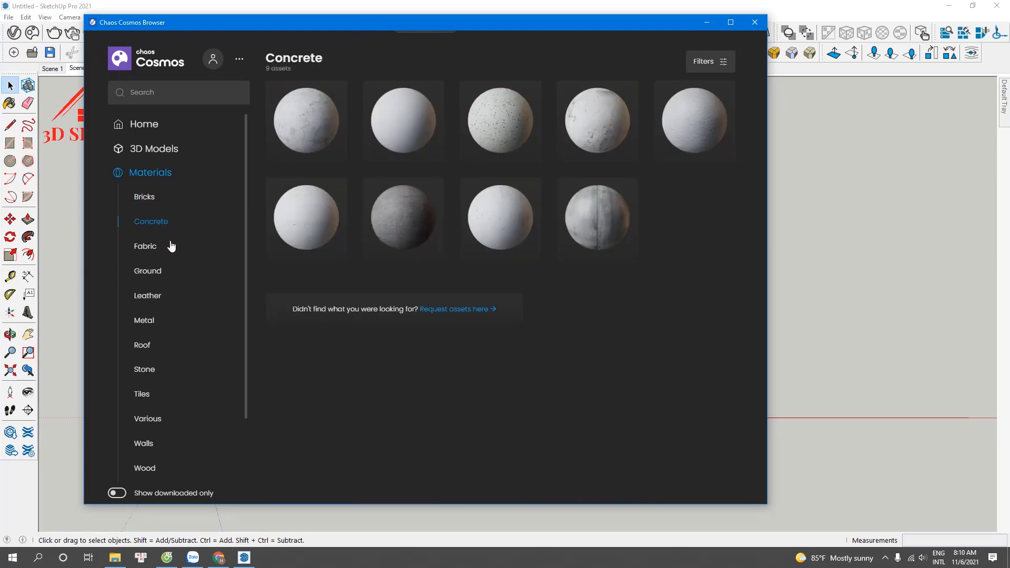
click(160, 246)
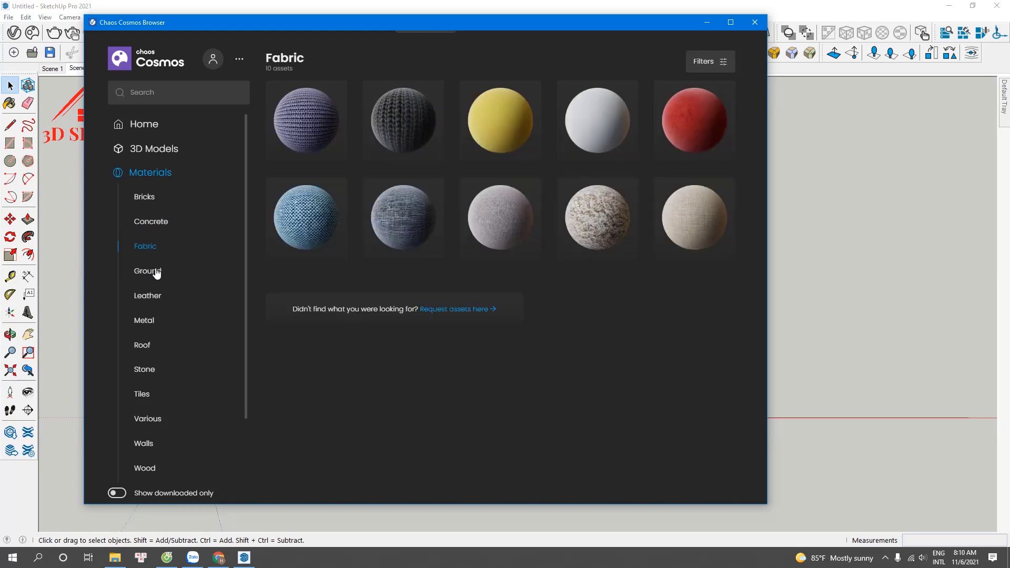
In the Ground materials, download the golden pebbled material beside Dirt Brown 07 and import Dirt Brown 07 150cm into the scene
click(154, 271)
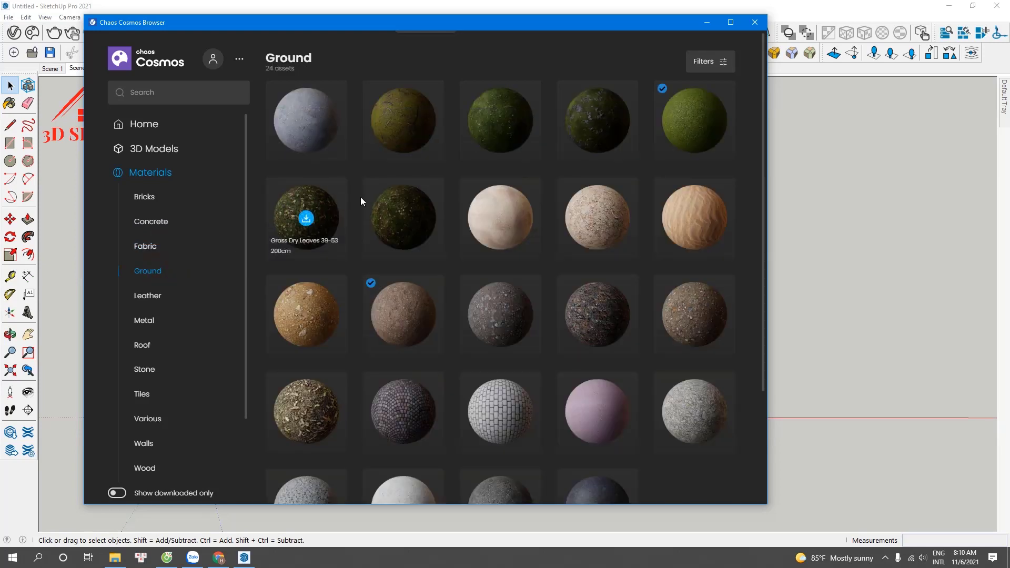
mouse_move(413, 317)
mouse_move(409, 220)
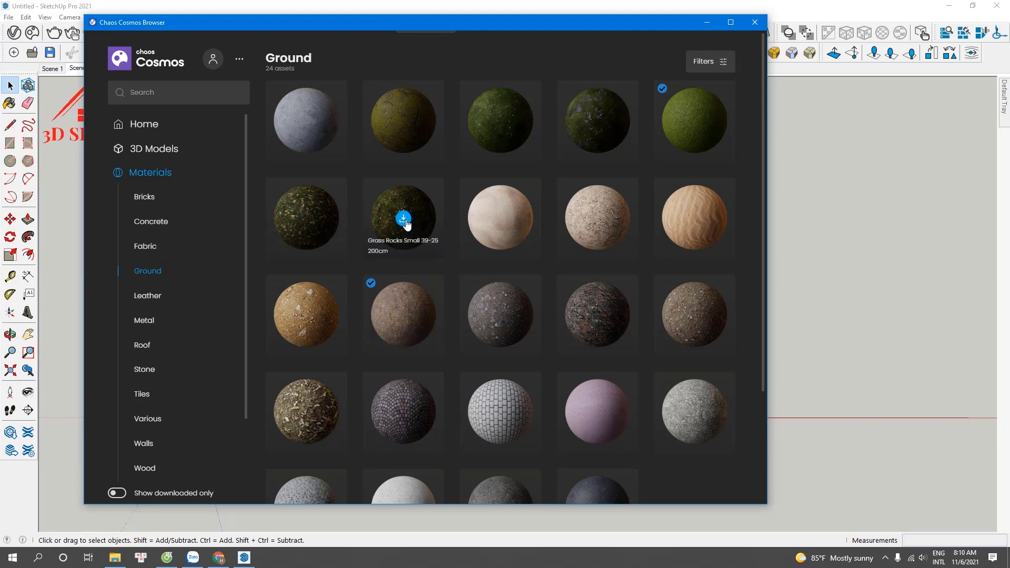
click(304, 315)
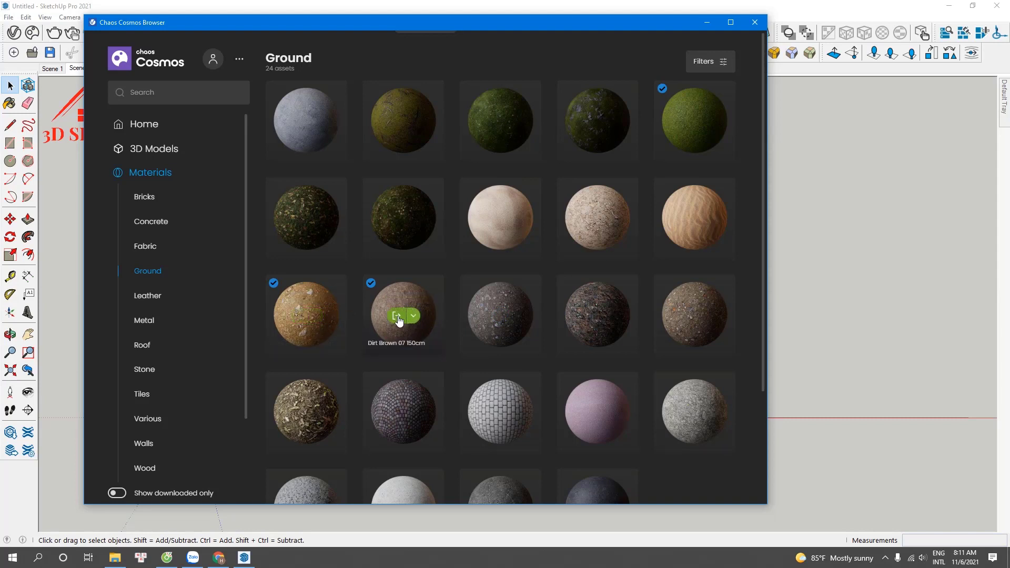
click(397, 316)
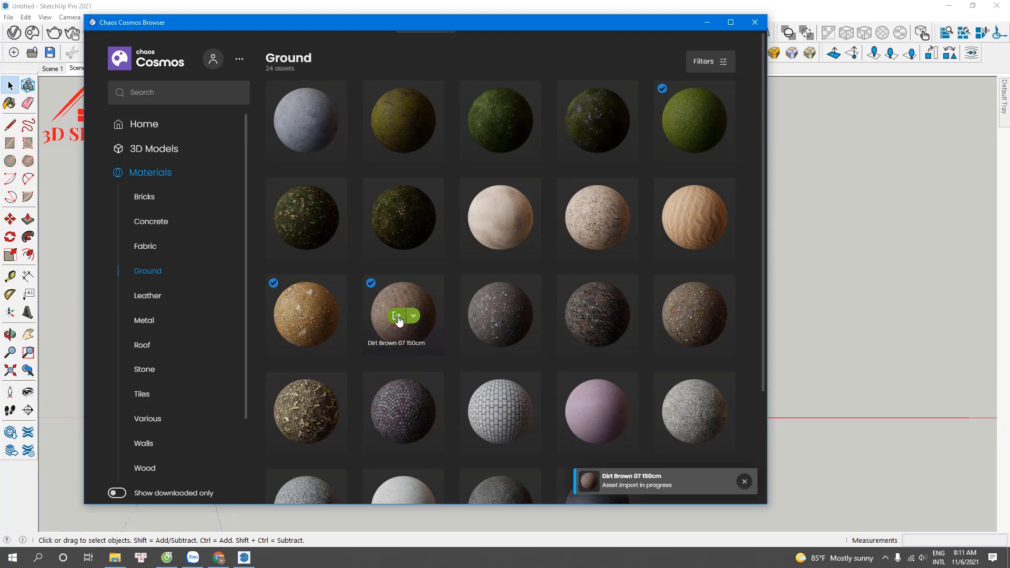
Show the scene's materials in the V-Ray Asset Editor and place its window clear of the Cosmos categories
click(16, 33)
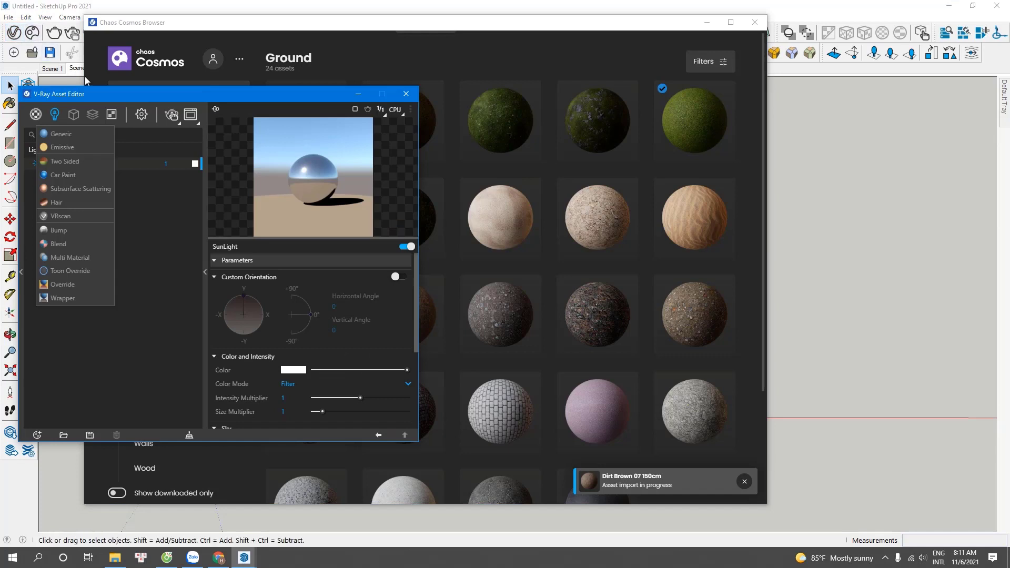
click(165, 225)
drag(129, 101, 198, 99)
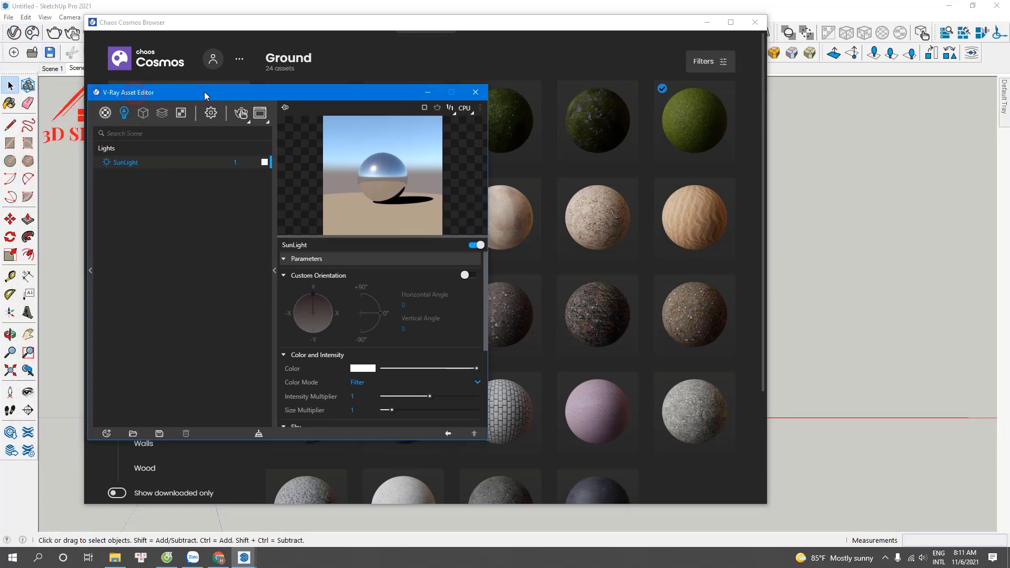
click(105, 112)
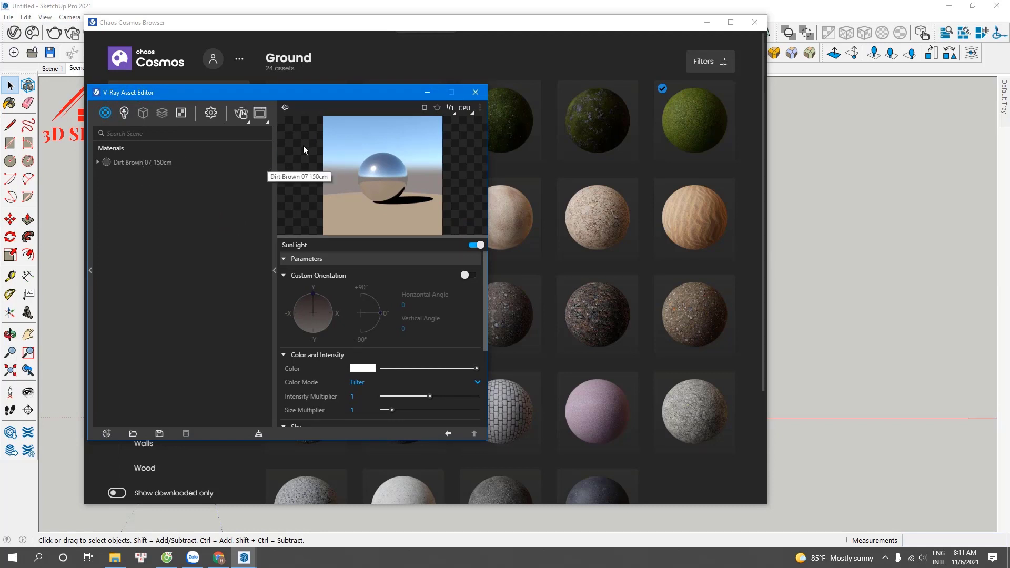
drag(415, 99, 886, 72)
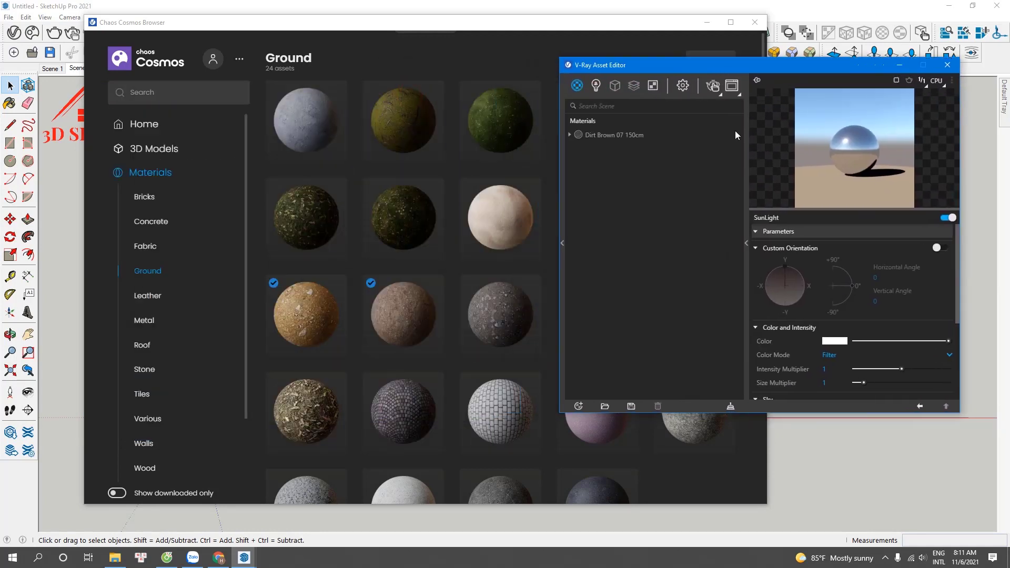
Look through the Wood materials in Chaos Cosmos
click(156, 469)
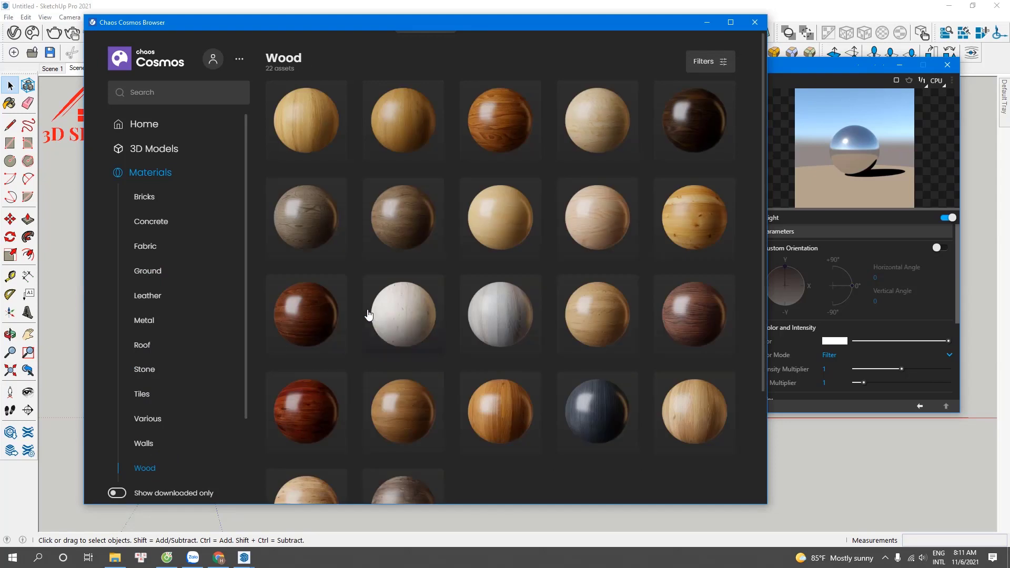
scroll(541, 261, down, 1)
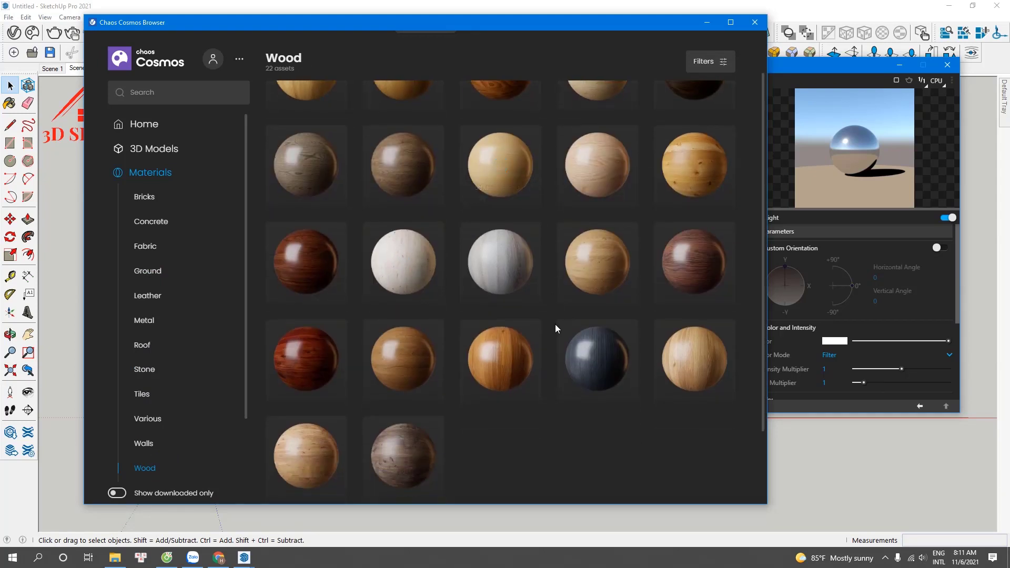
scroll(549, 300, up, 1)
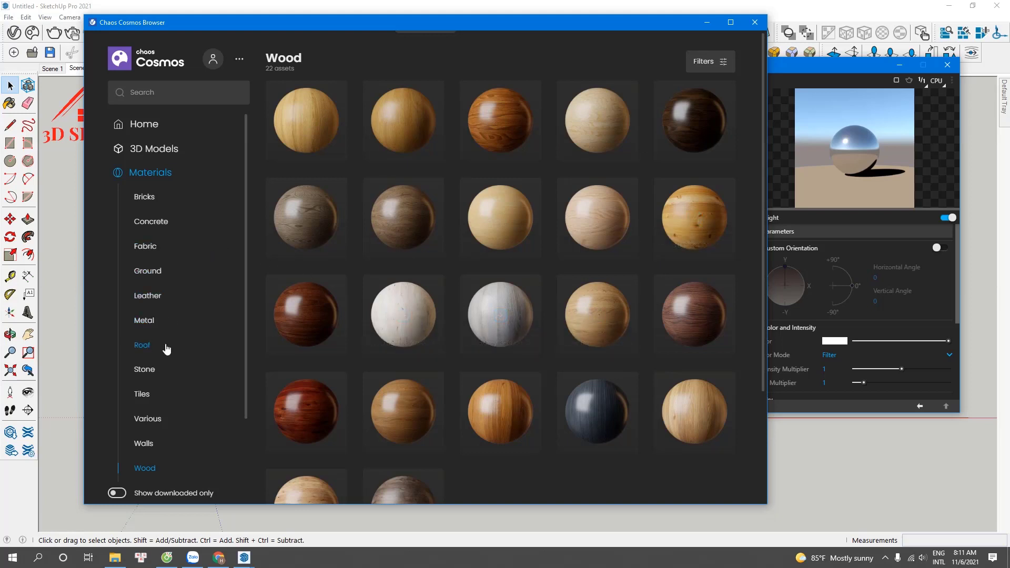
scroll(163, 378, down, 2)
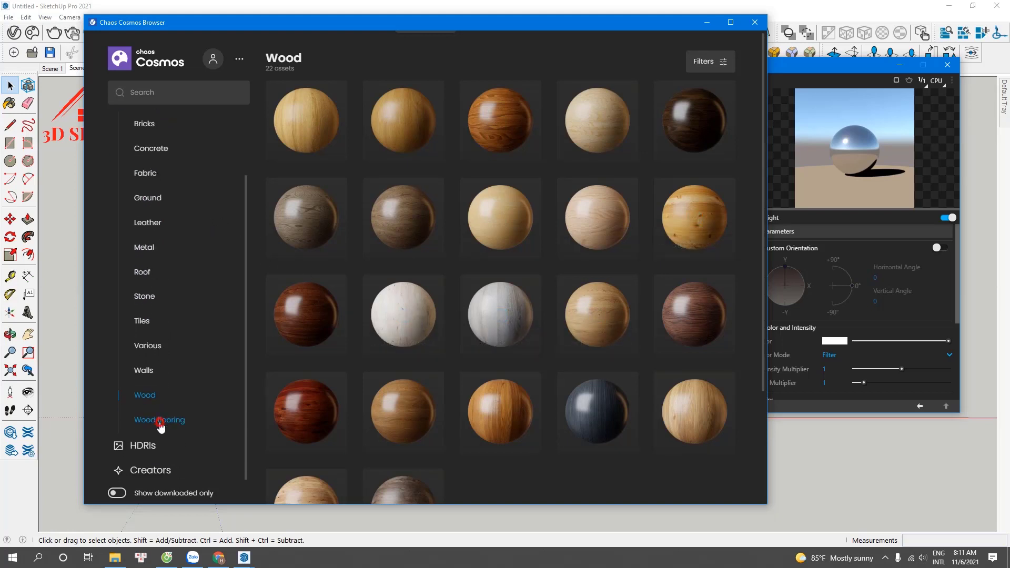
Download Parquet Strip Dark 20-96 200cm from the Wood flooring materials, import it into the scene, and minimize the Cosmos browser
click(163, 419)
scroll(402, 395, down, 3)
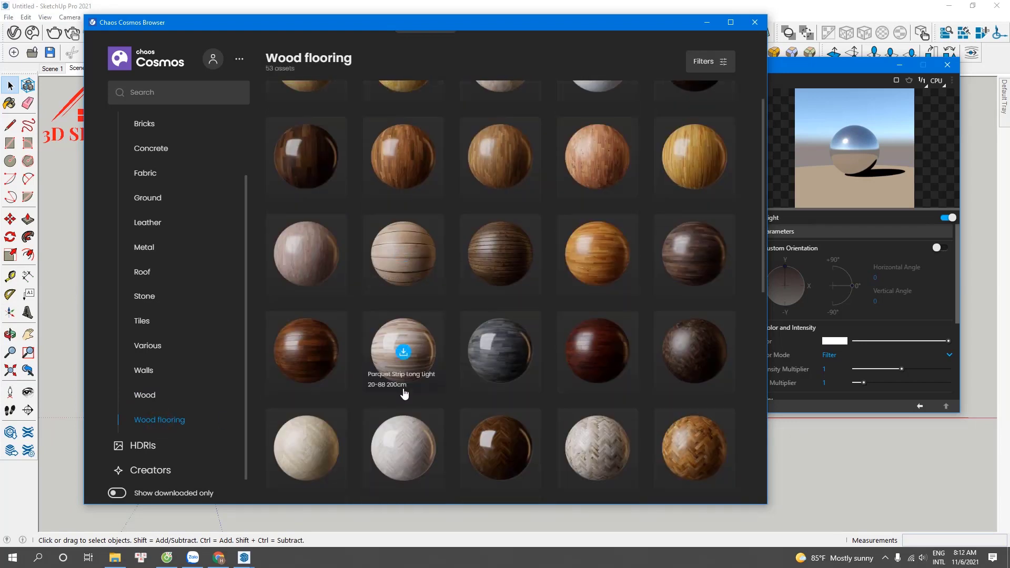
scroll(404, 393, up, 1)
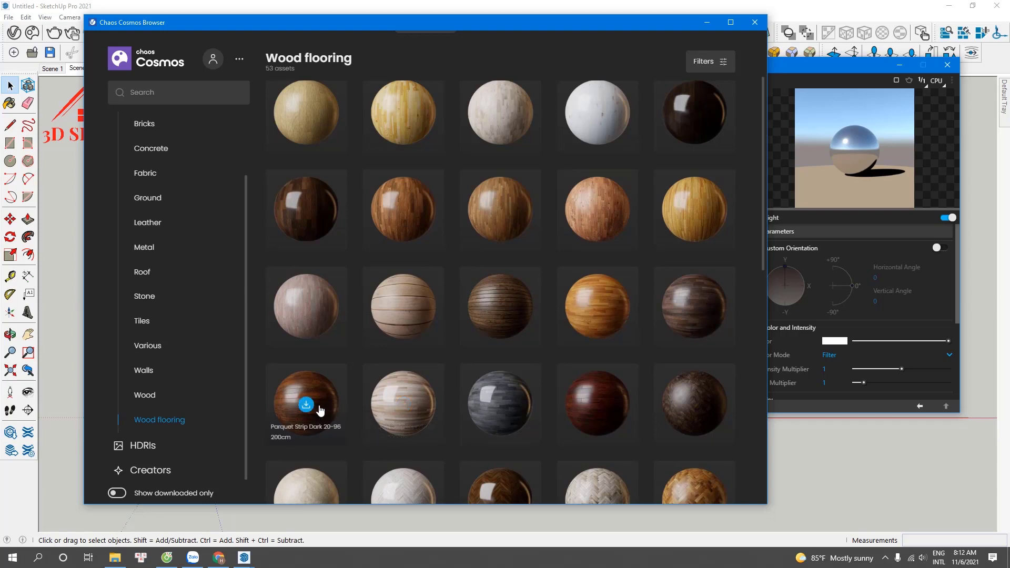
click(306, 405)
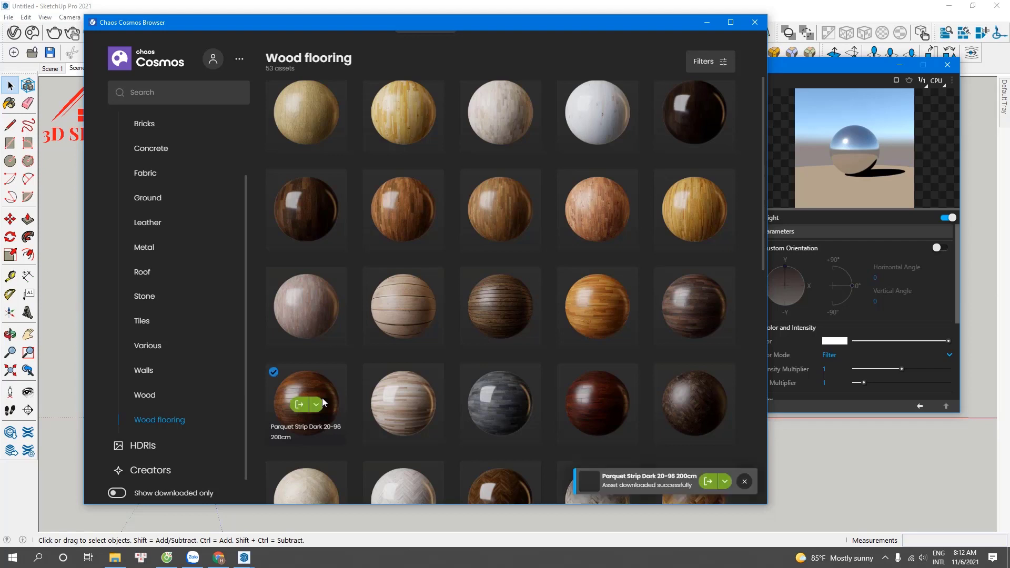
click(299, 403)
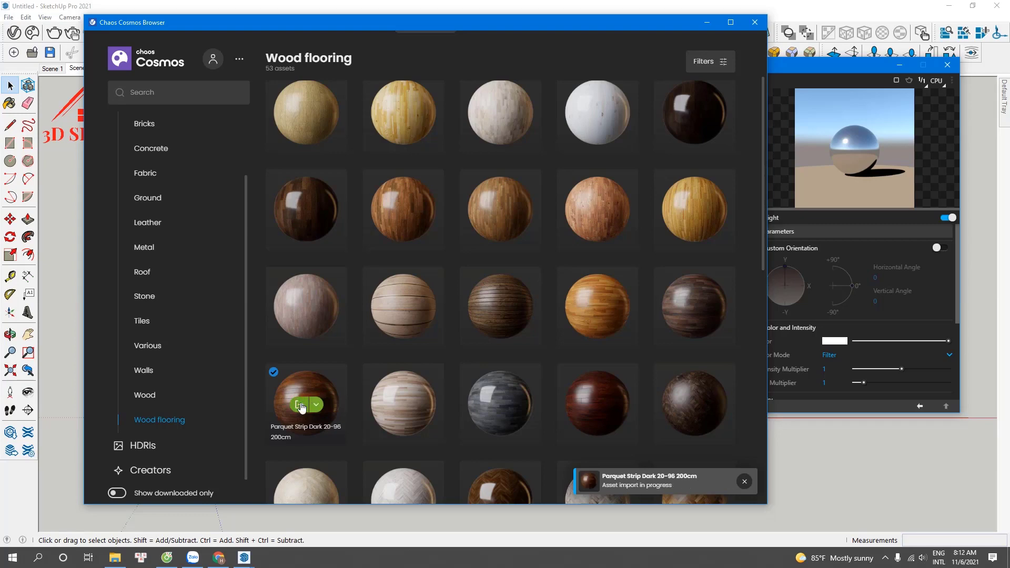
click(706, 22)
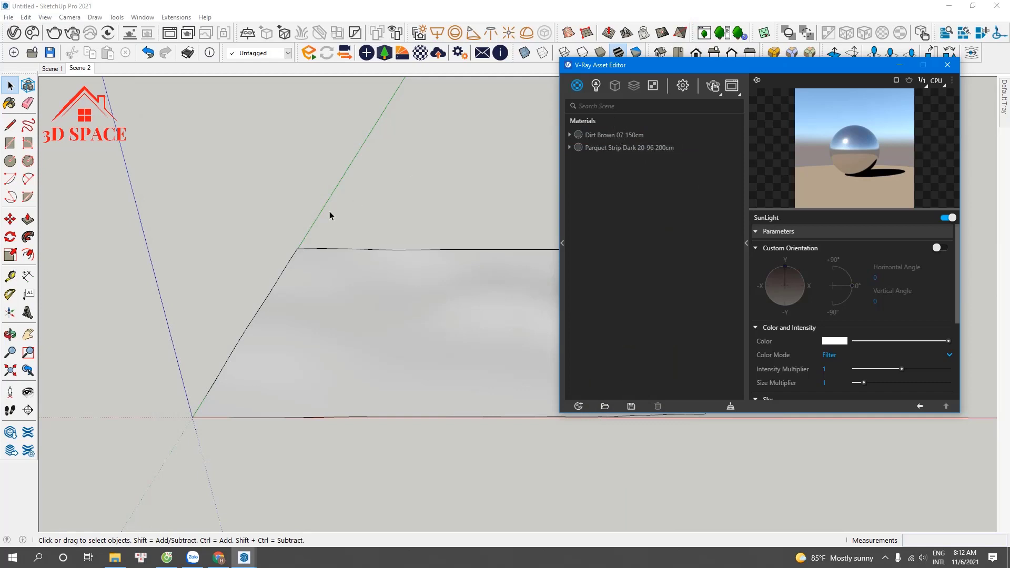
Draw a flat rectangular face on the ground beside the terrain surface, near the red axis
scroll(329, 210, down, 3)
scroll(184, 291, down, 2)
scroll(451, 296, up, 3)
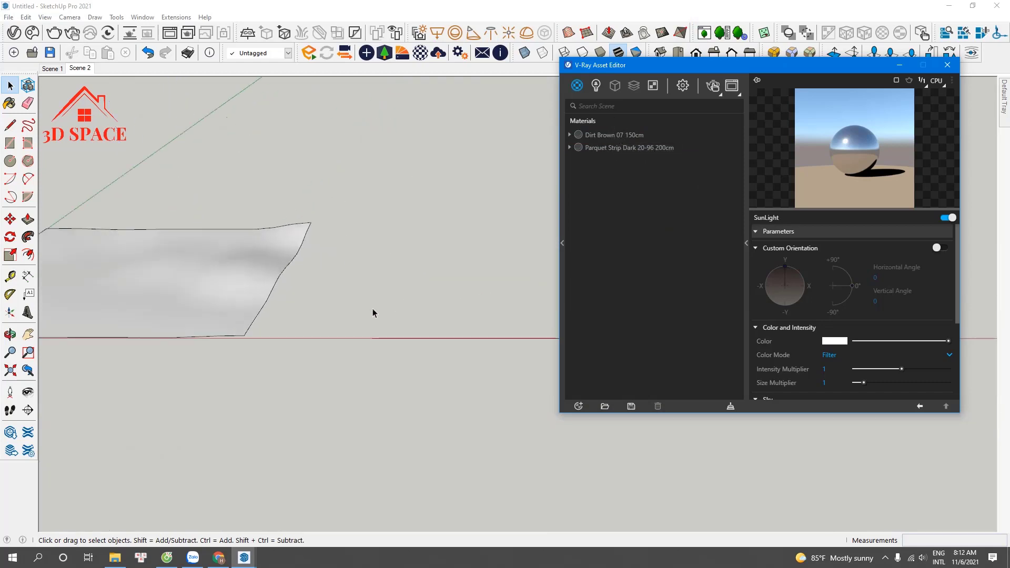
click(322, 329)
key(r)
click(317, 337)
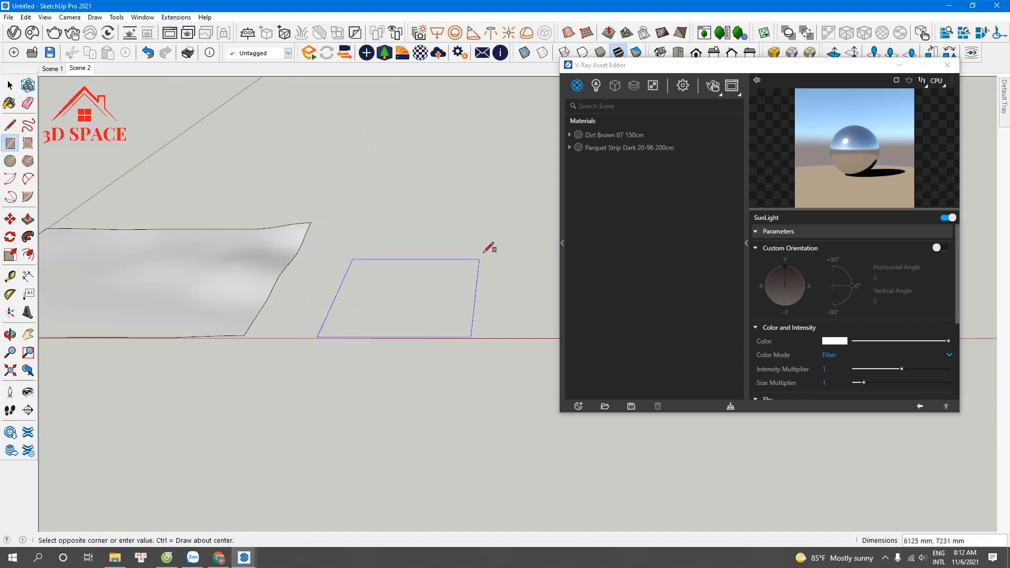
click(492, 245)
key(space)
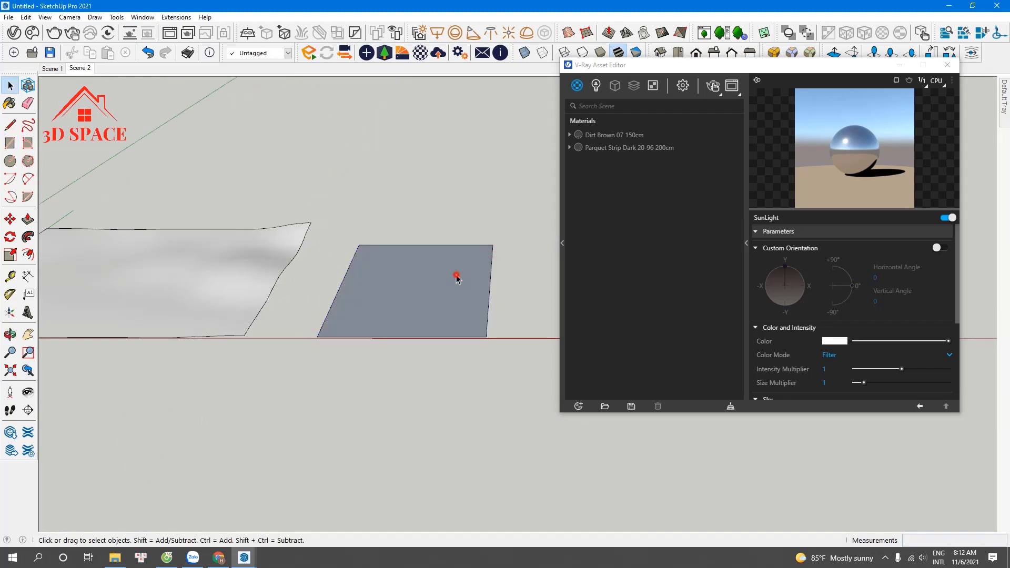
Paint the new rectangular face with the Parquet Strip Dark 20-96 200cm material
scroll(456, 275, up, 1)
click(457, 278)
scroll(447, 289, up, 4)
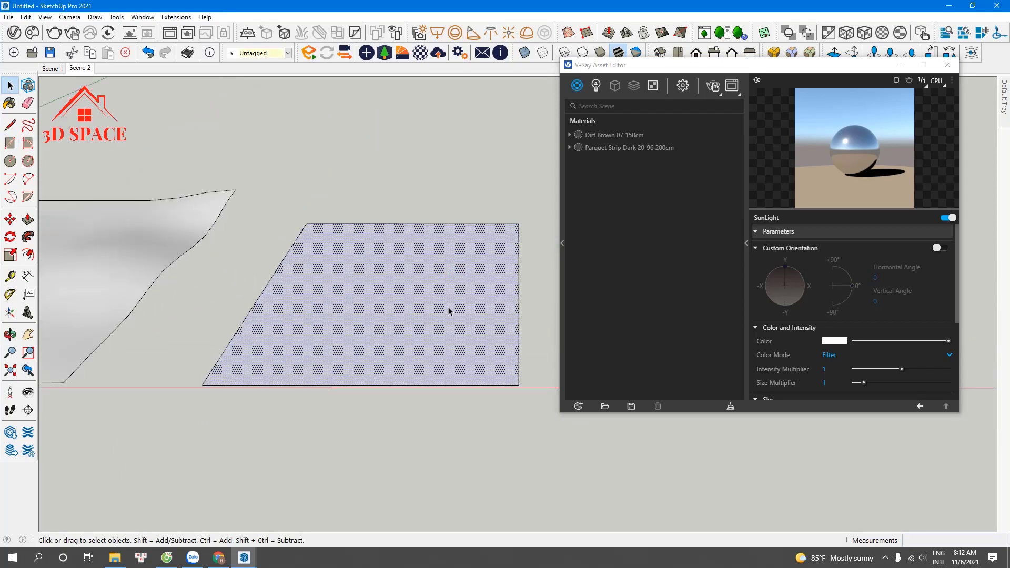
double_click(448, 308)
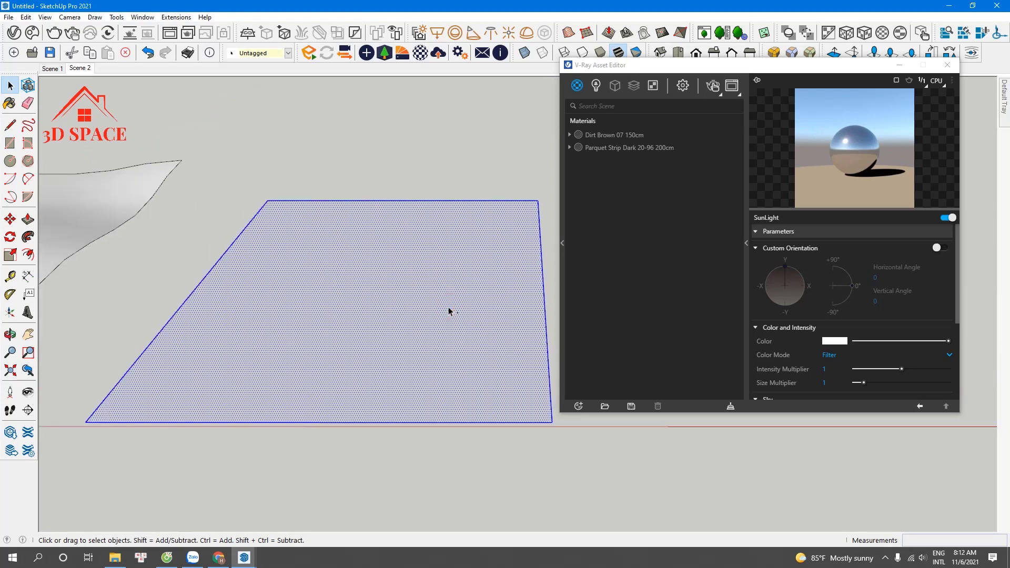
shift+click(449, 311)
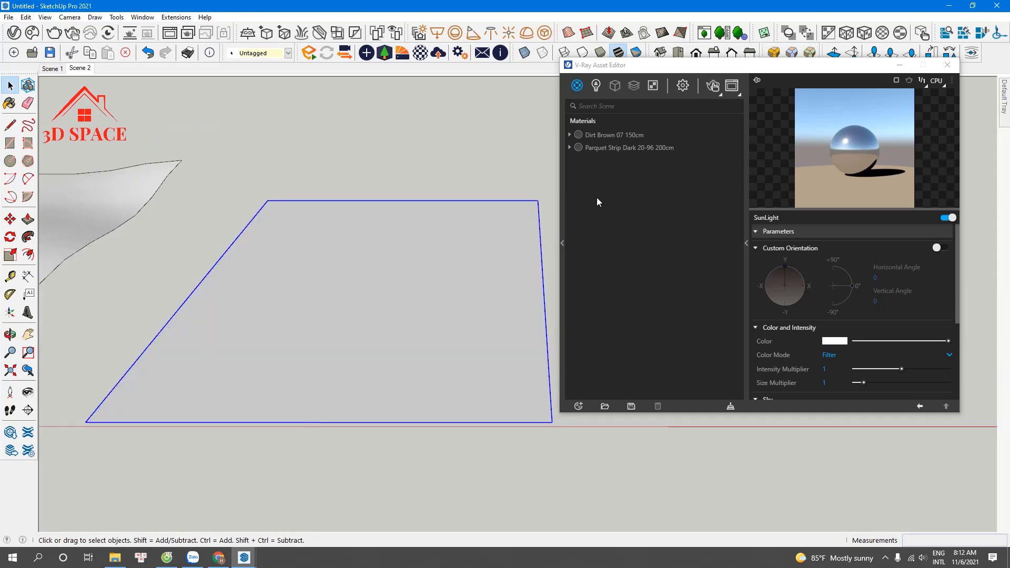
click(615, 147)
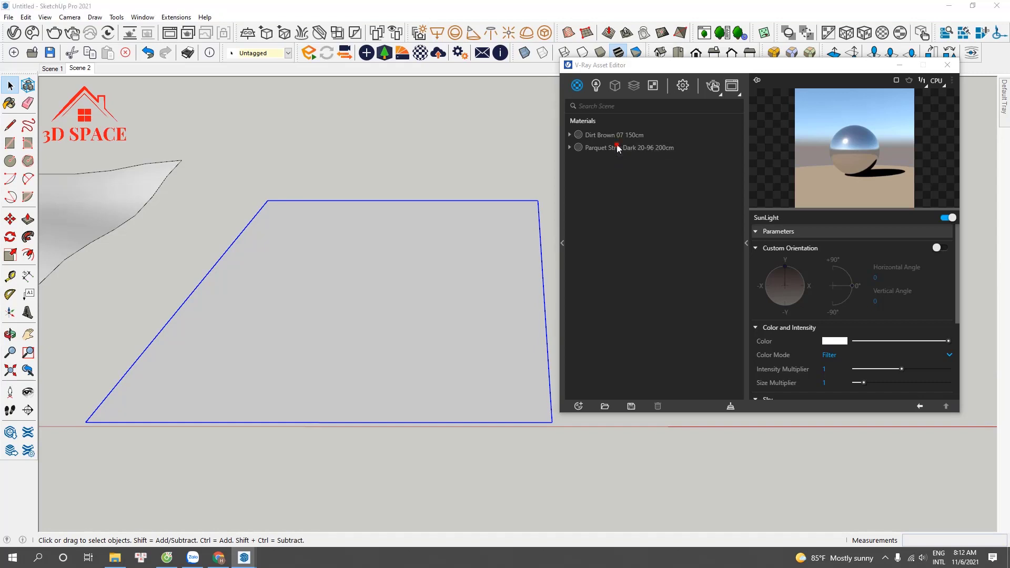
click(10, 103)
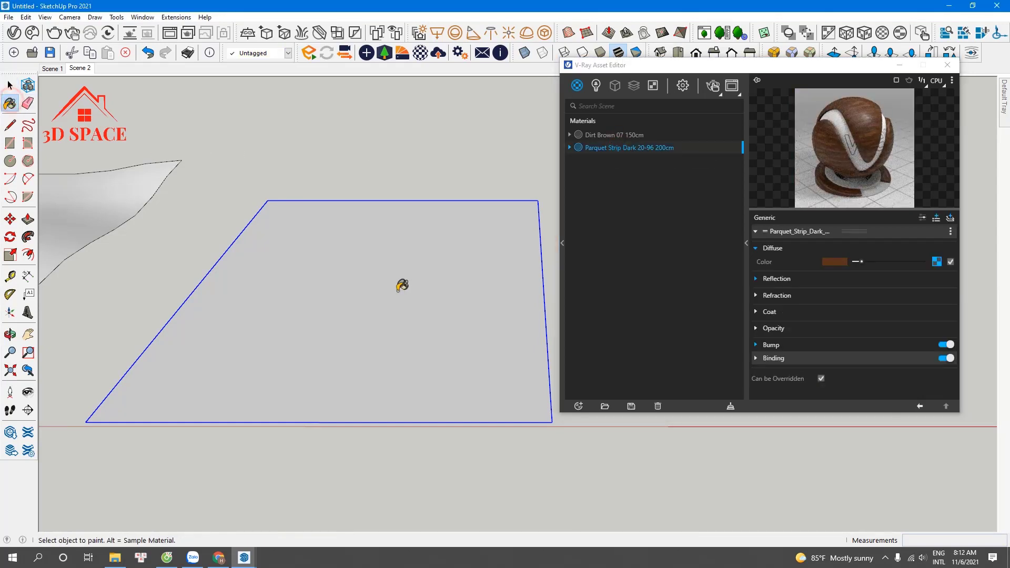
click(407, 293)
key(o)
drag(295, 332, 300, 444)
Close the V-Ray Asset Editor and show the style editing settings in the Default Tray
key(b)
click(947, 65)
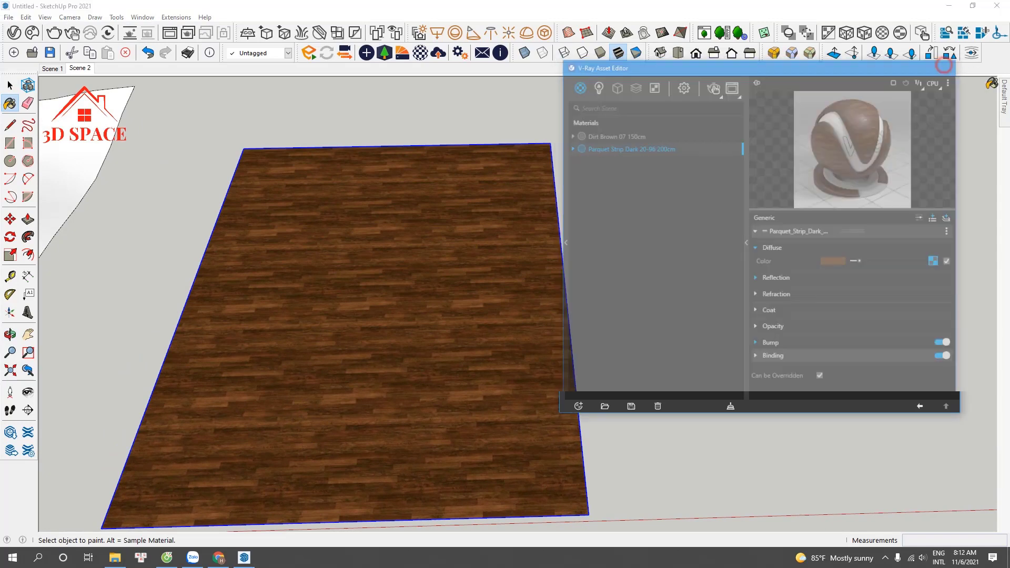
mouse_move(1003, 100)
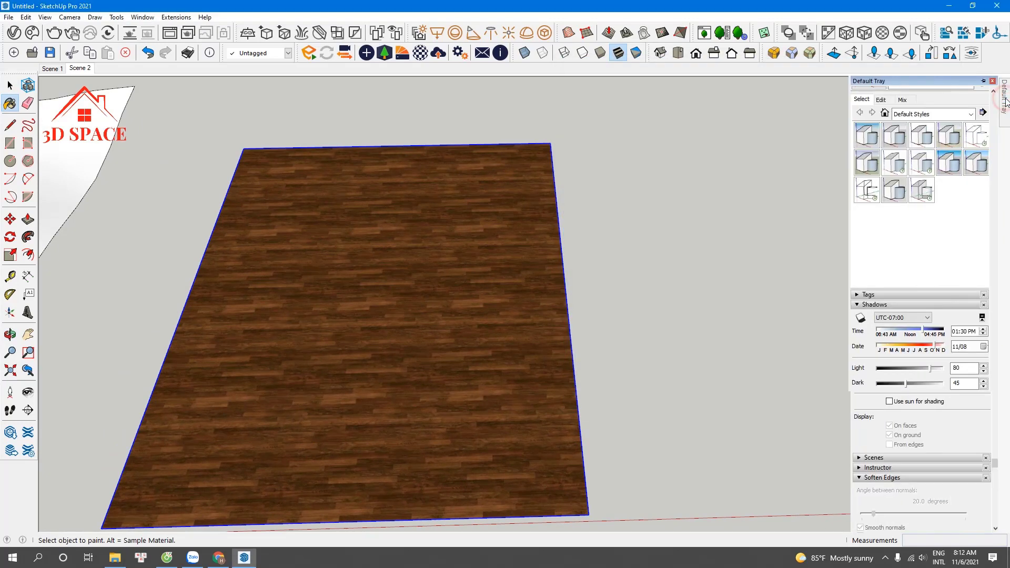
click(880, 99)
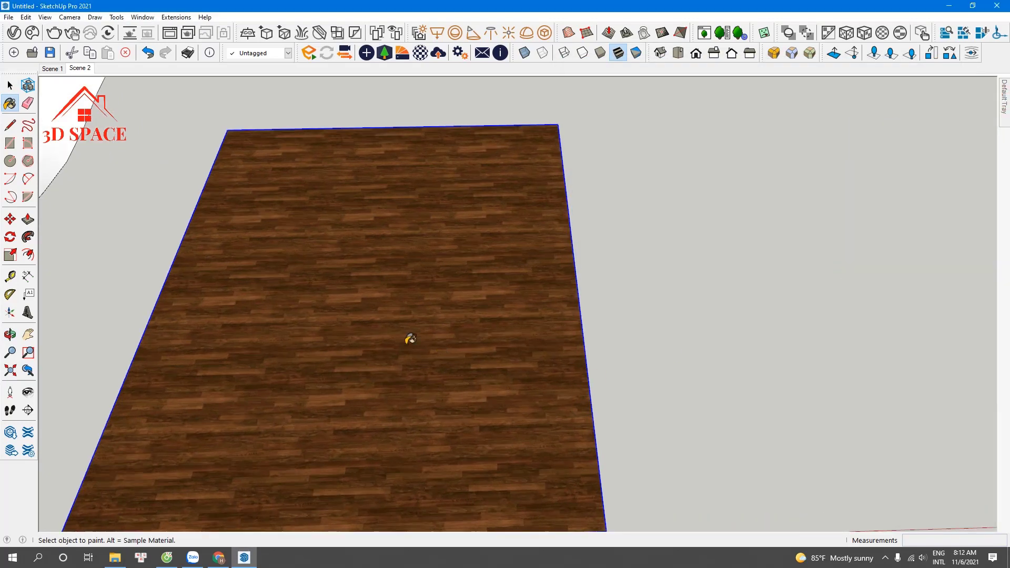
Show the editing settings of the Parquet Strip Dark 20-96 200cm material in the Default Tray
scroll(190, 327, up, 5)
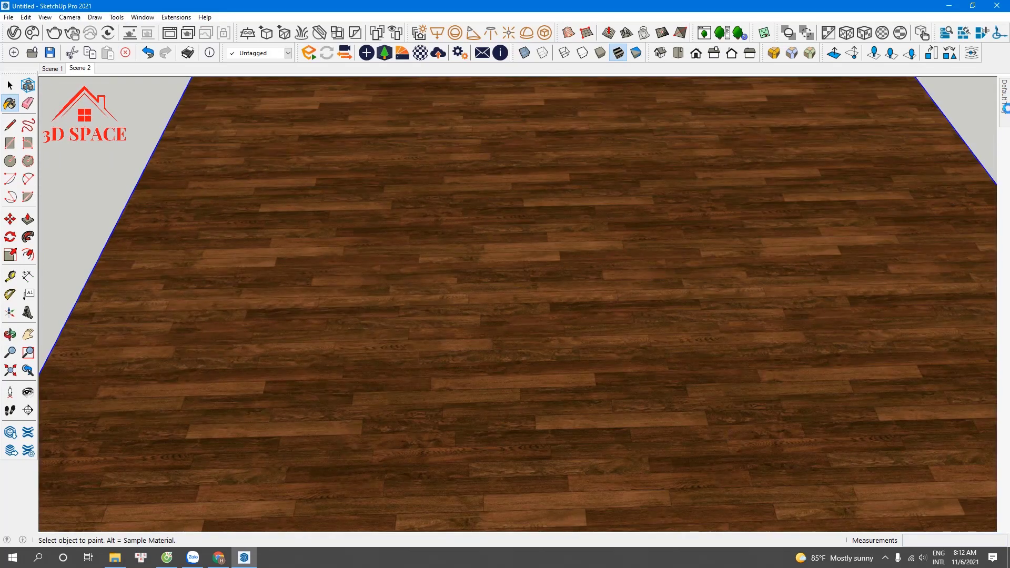
mouse_move(1003, 108)
click(982, 81)
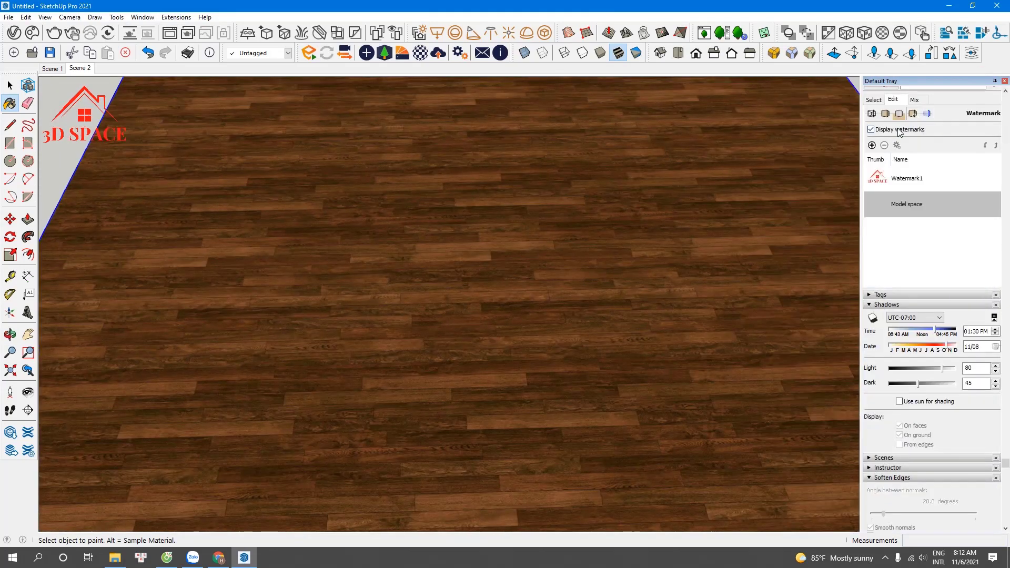
click(892, 144)
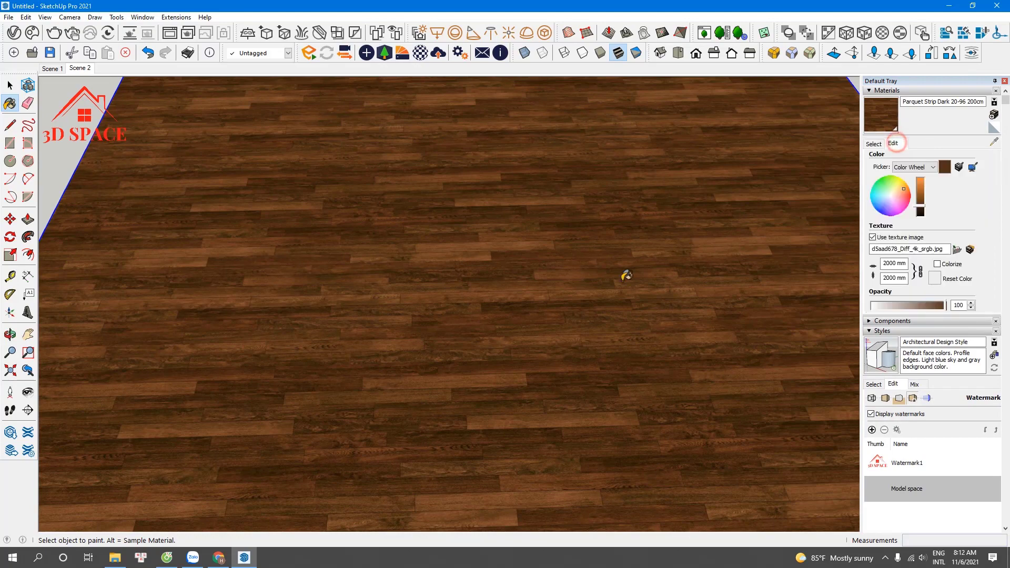
Measure the width of one parquet plank on the floor face with the Tape Measure
scroll(624, 277, up, 4)
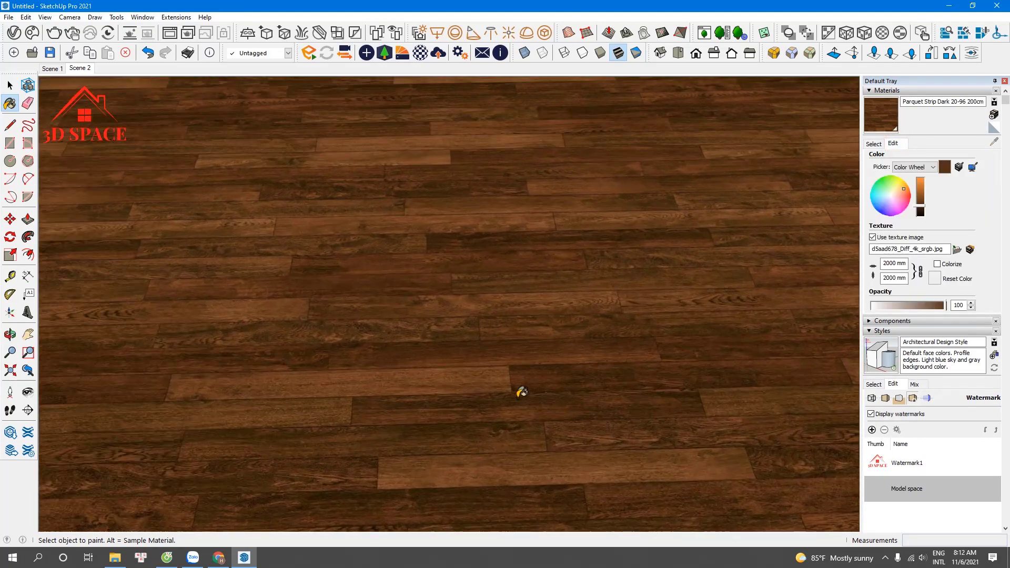
scroll(492, 369, up, 3)
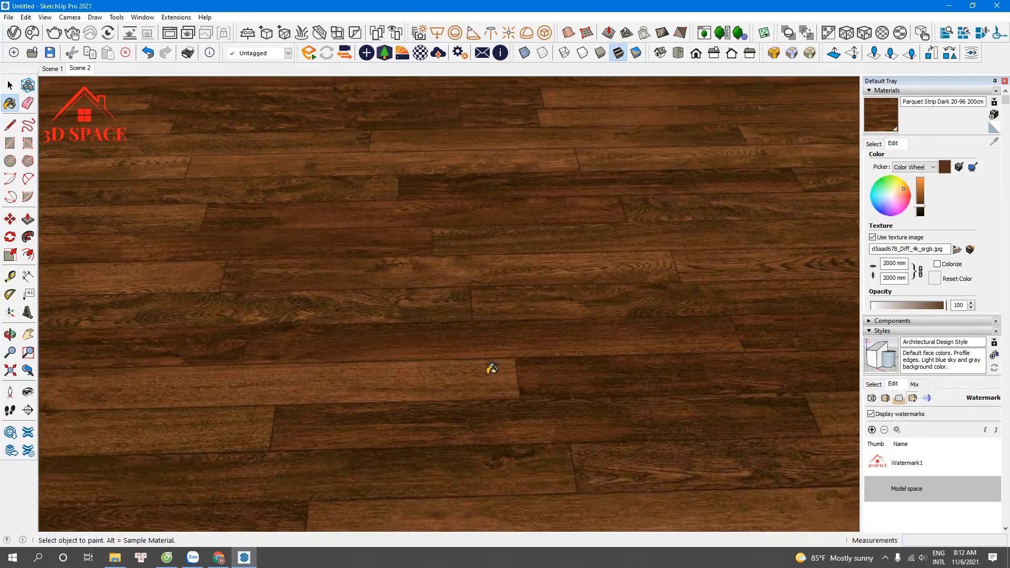
scroll(492, 369, up, 1)
key(t)
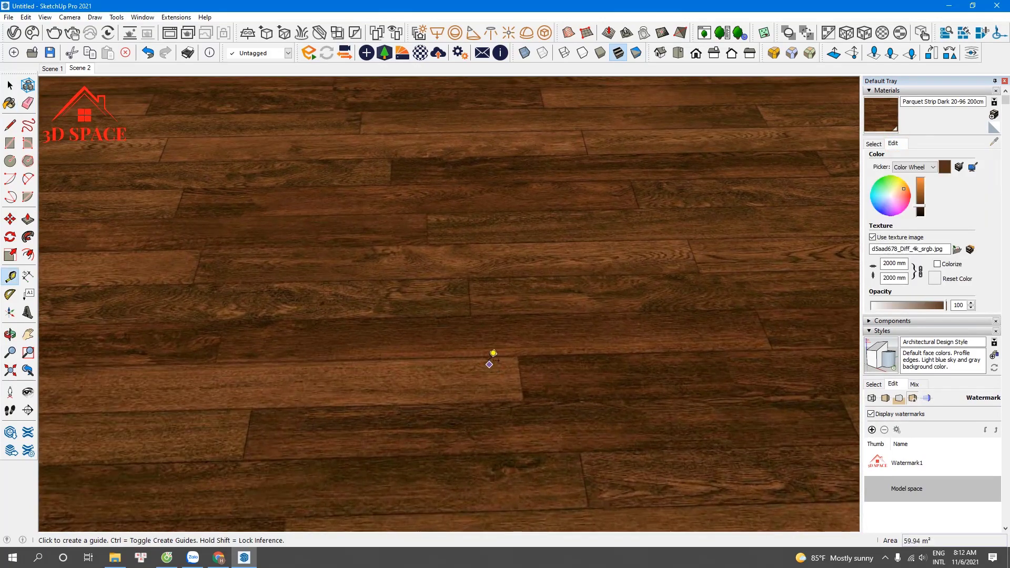
click(486, 354)
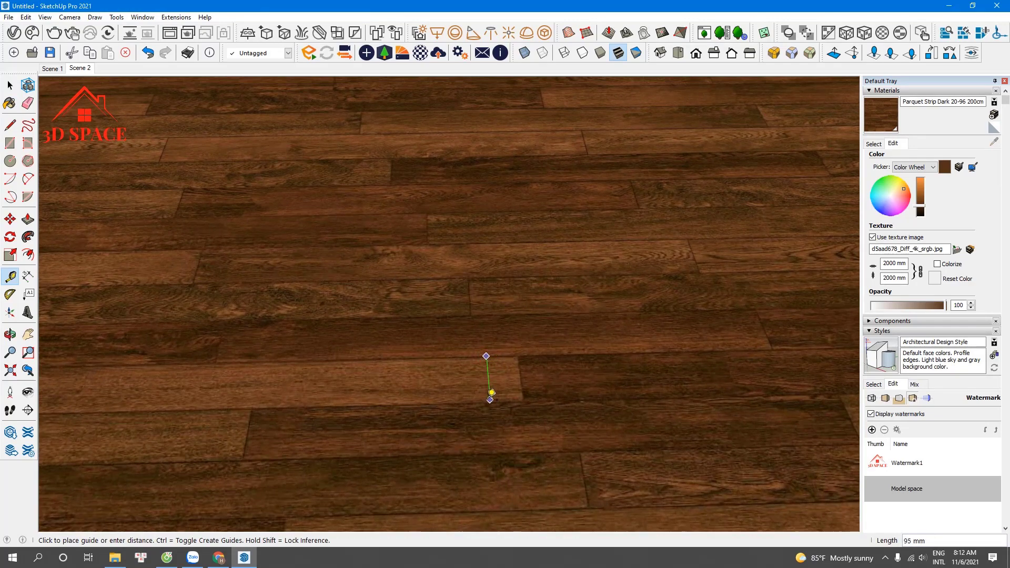
click(490, 394)
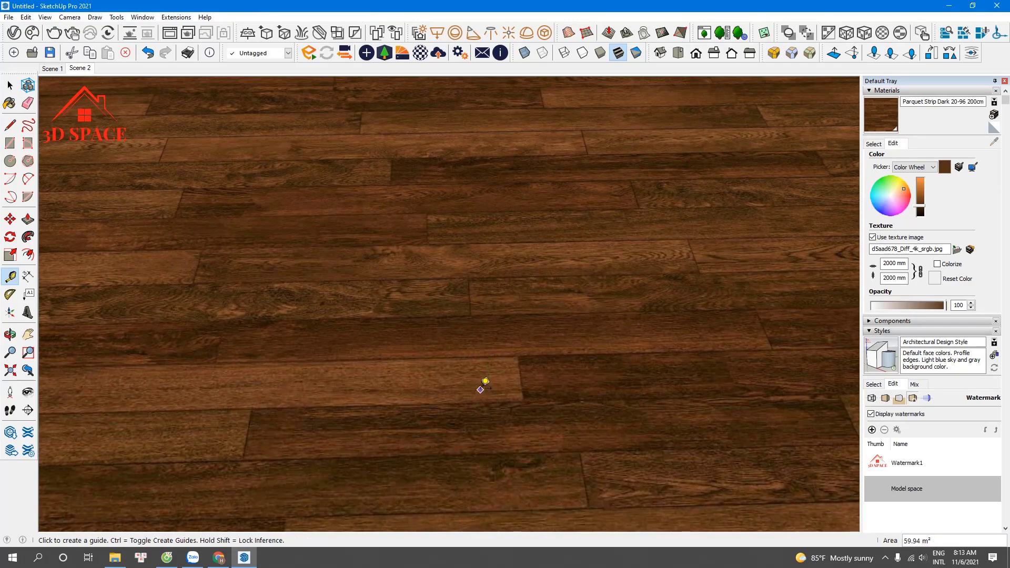
Set the parquet material's texture width to 2200 mm with the proportions locked
scroll(480, 379, down, 3)
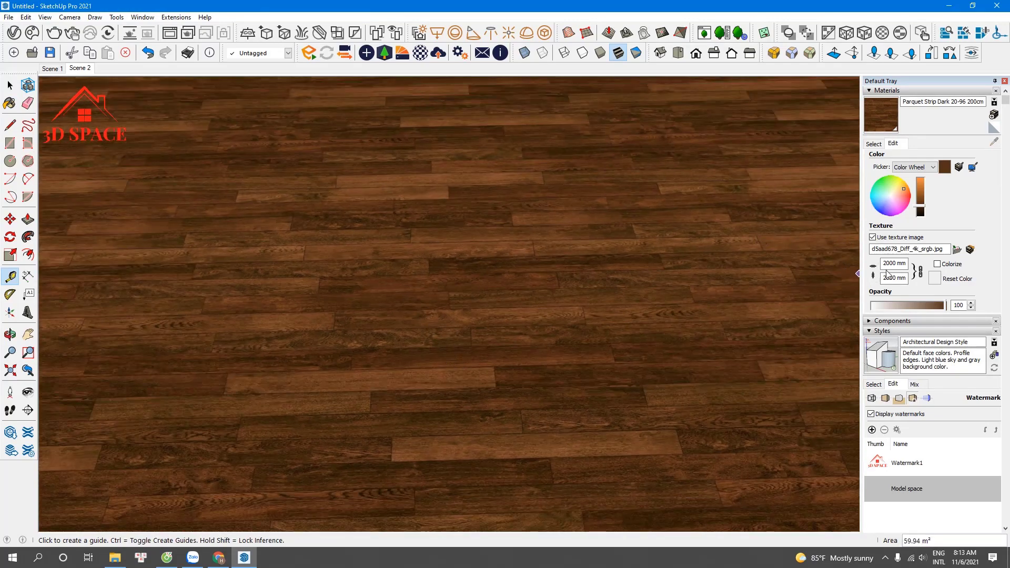
double_click(896, 262)
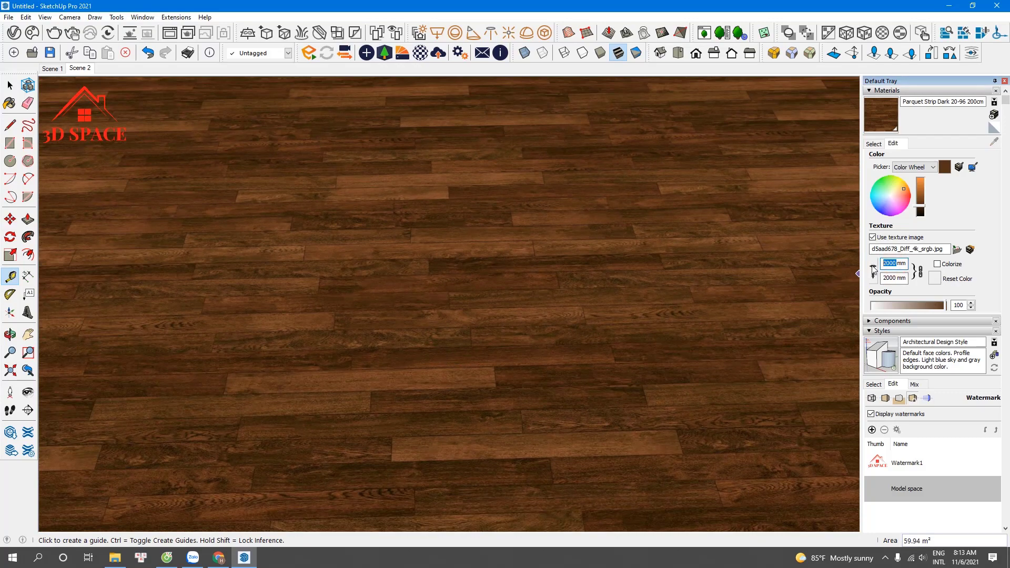
text(20)
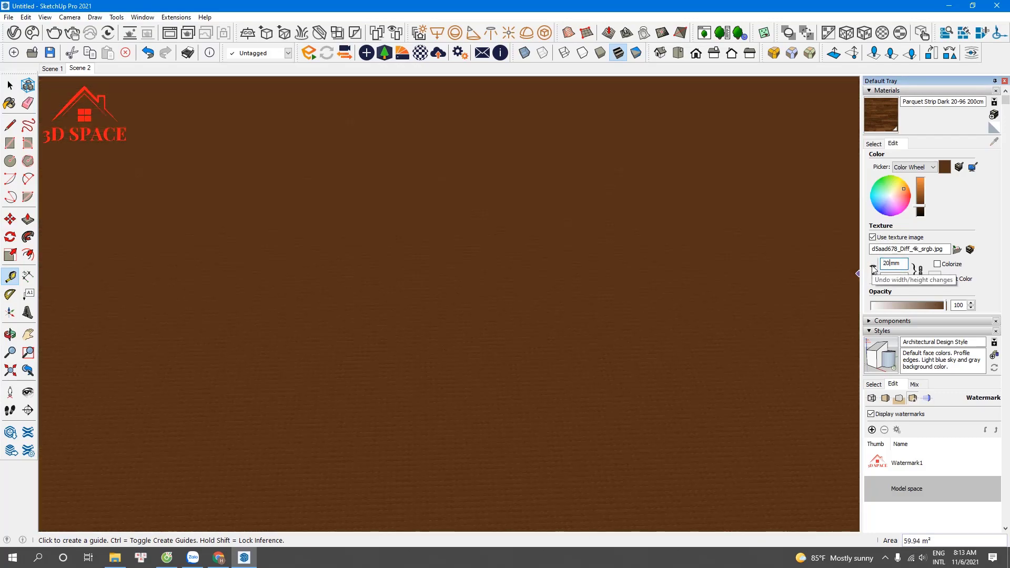
text(00)
key(Return)
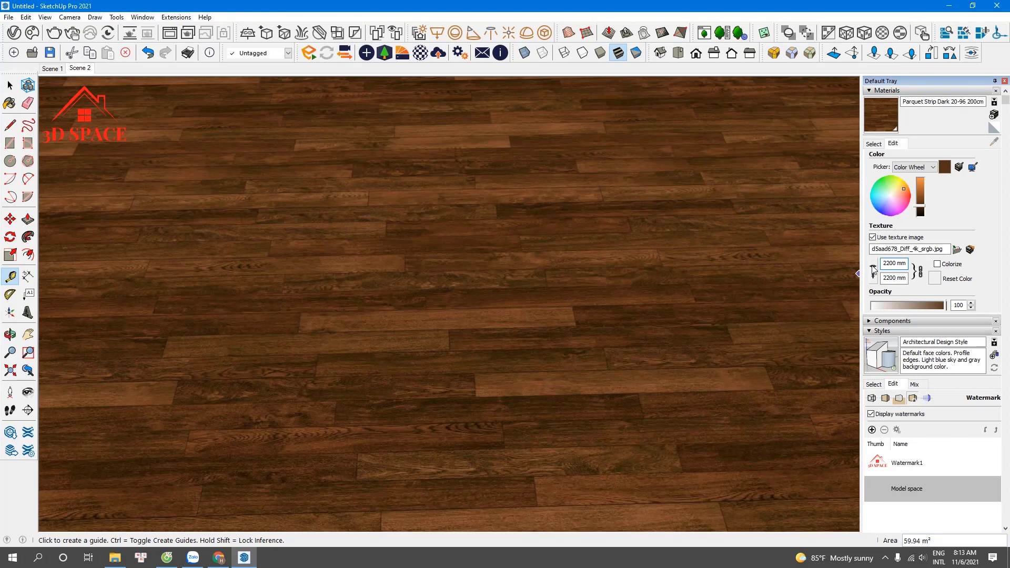
middle_drag(545, 286, 542, 246)
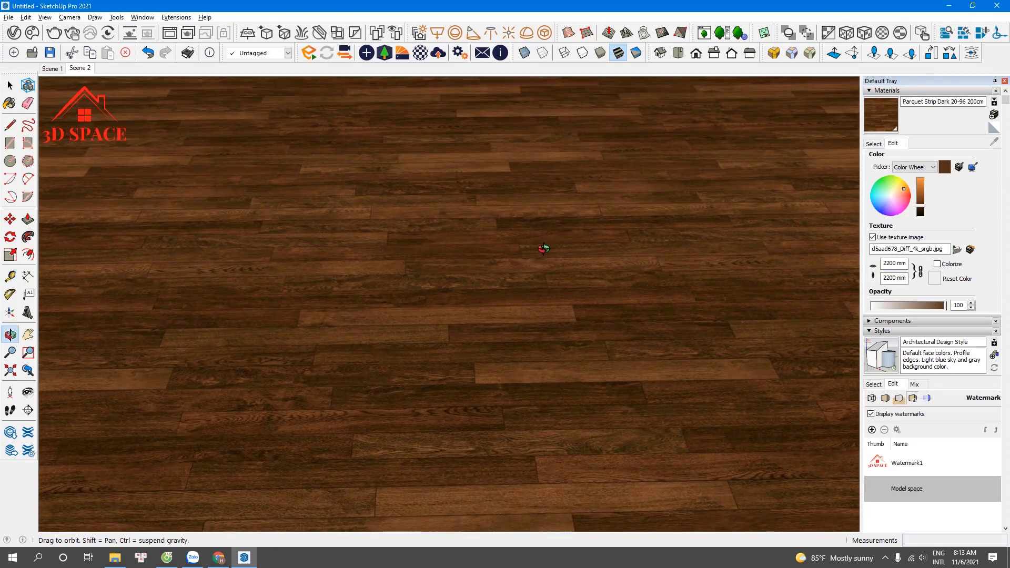
Examine the parquet material's diffuse bitmap, reflection and bump settings in the V-Ray Asset Editor, and close the editor
click(13, 33)
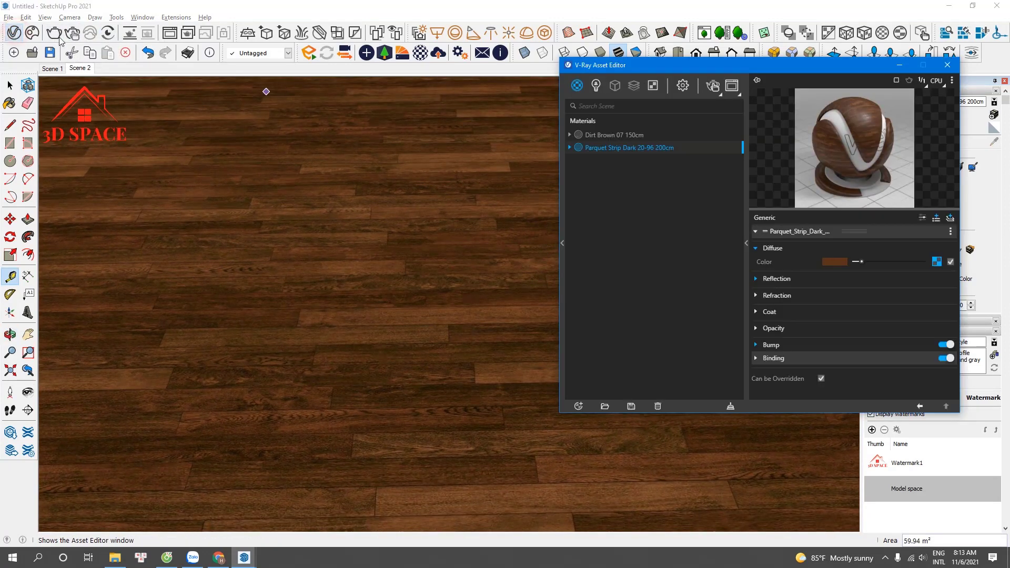
drag(700, 65, 179, 77)
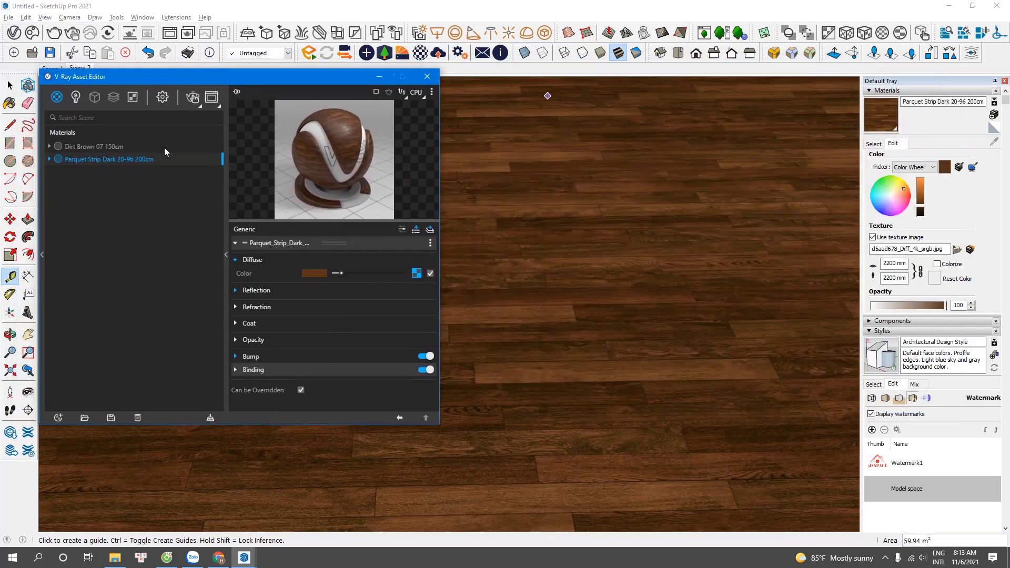
click(416, 274)
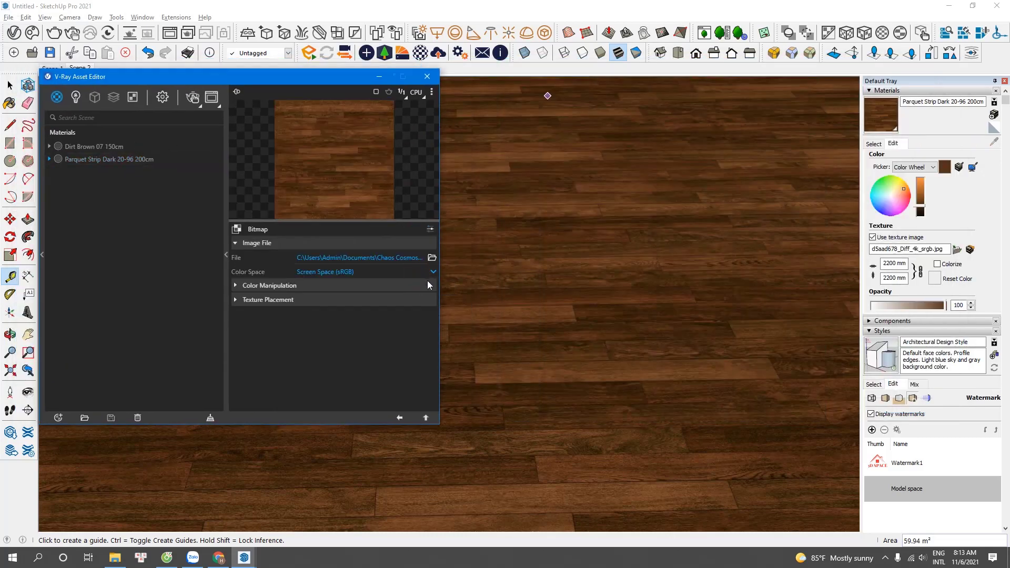
click(426, 417)
click(307, 294)
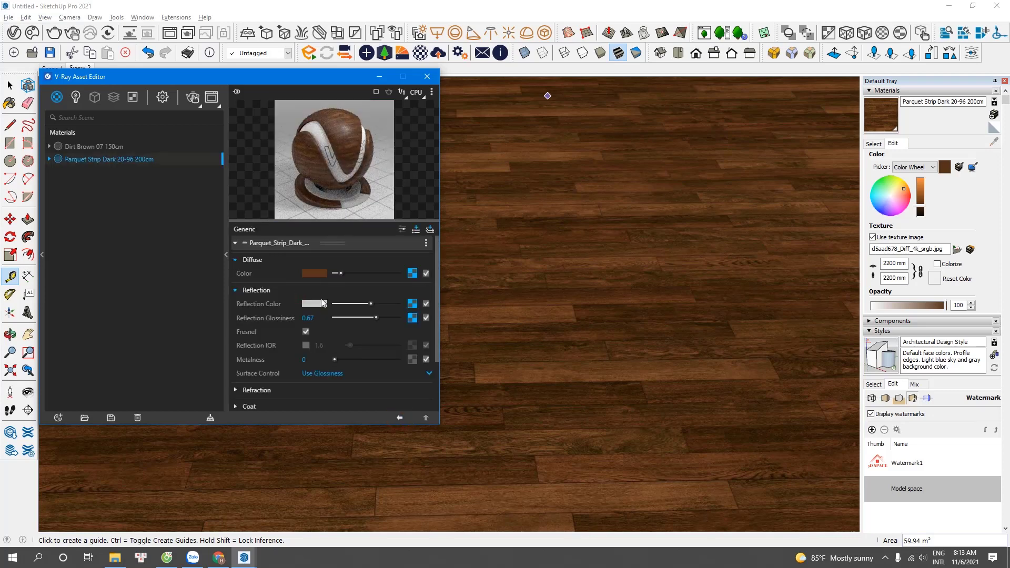
scroll(371, 367, down, 2)
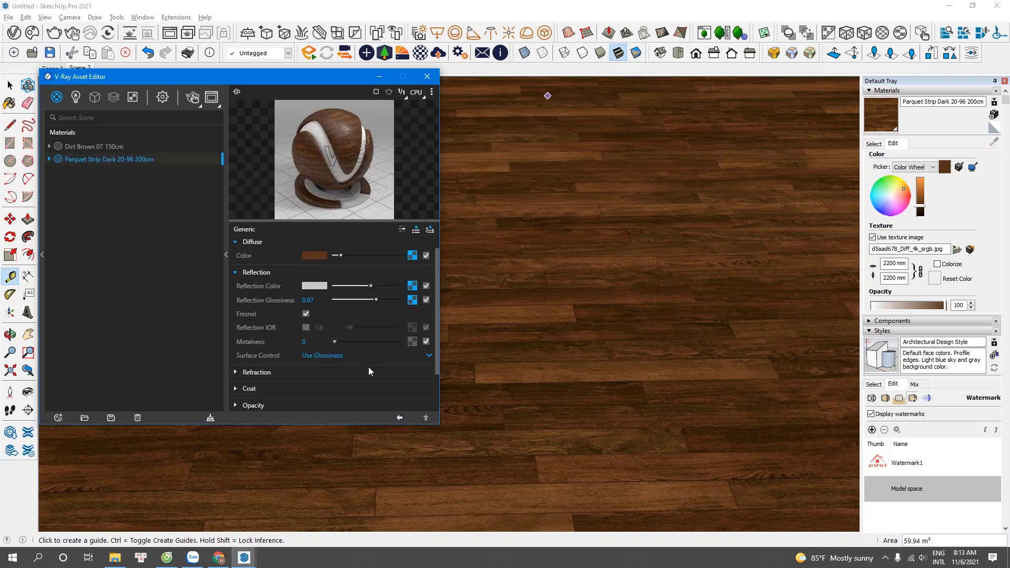
click(314, 367)
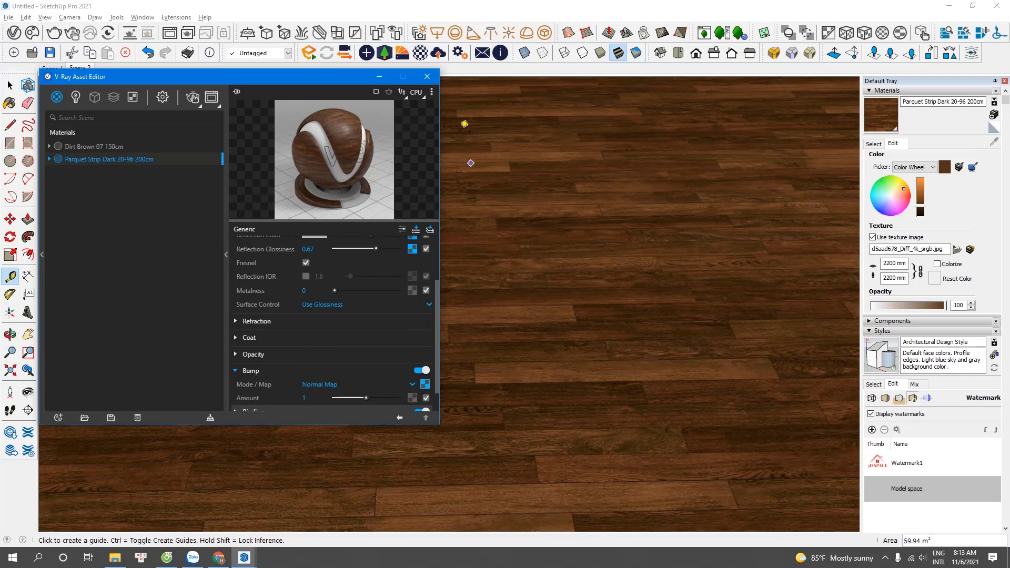
click(427, 77)
Render the parquet floor with V-Ray, review the image, and close the frame buffer
middle_drag(293, 84, 280, 236)
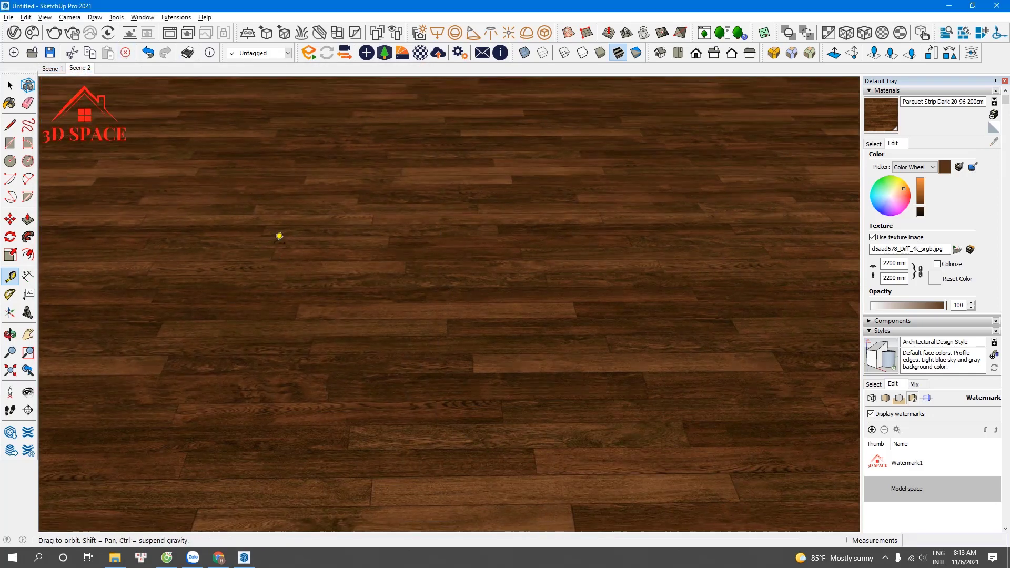
click(54, 33)
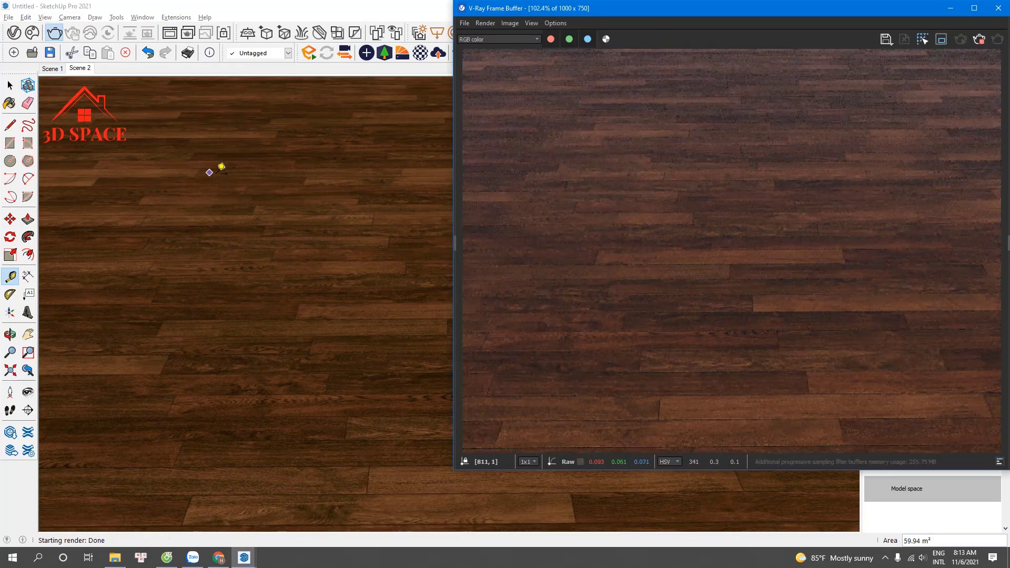
drag(879, 9, 730, 48)
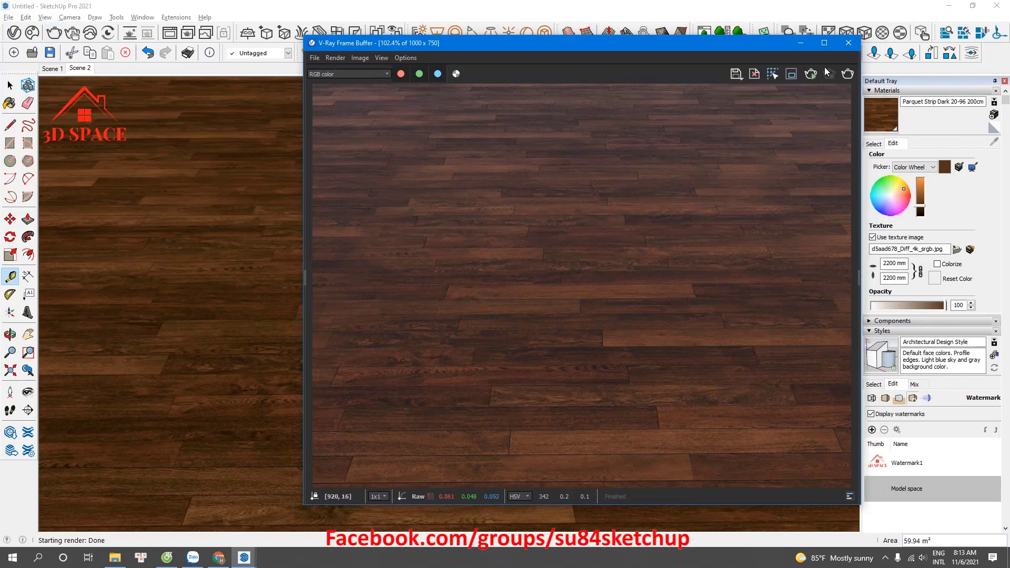
click(847, 43)
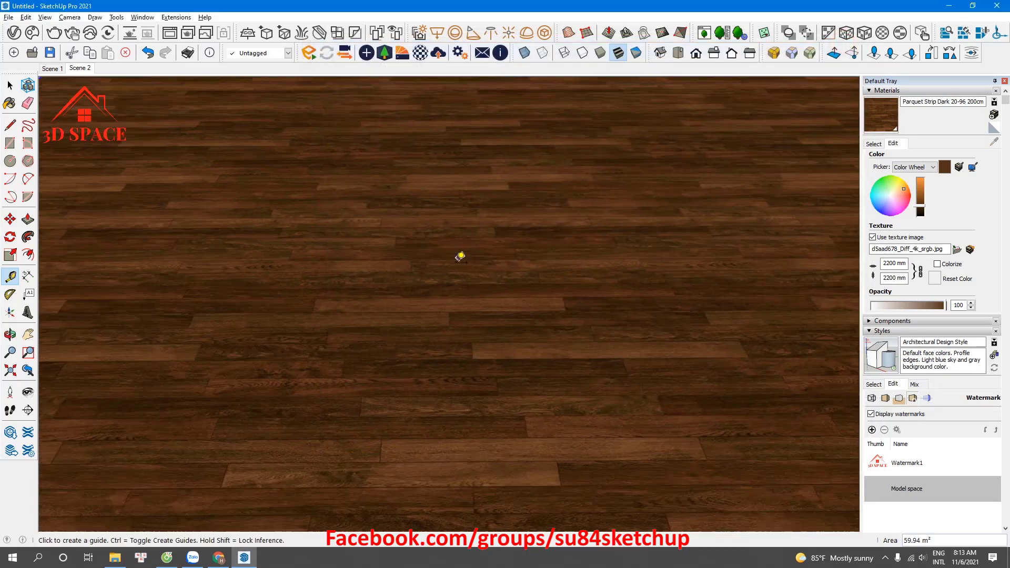
Delete the rectangular parquet face together with its edges
scroll(484, 263, down, 5)
key(space)
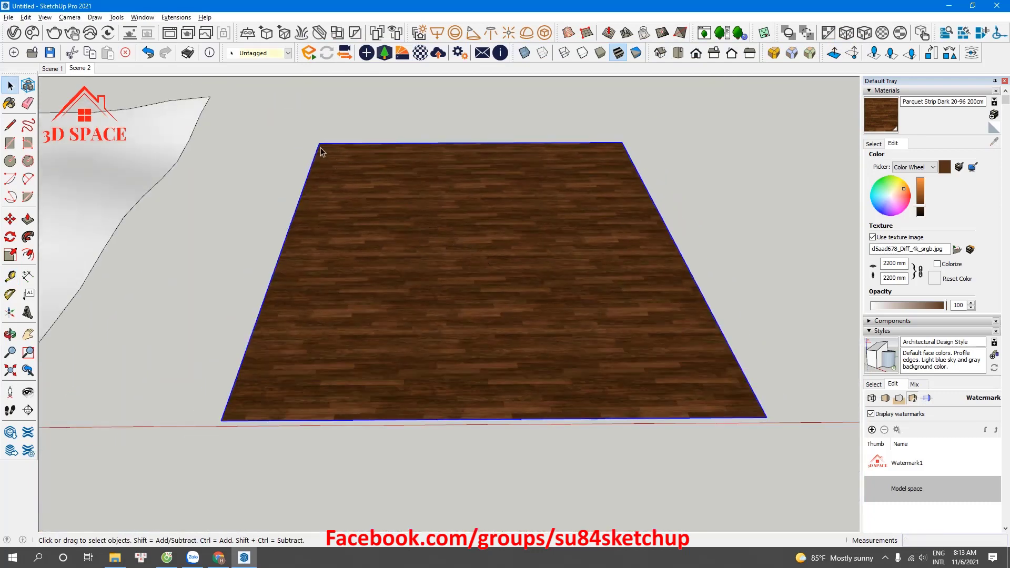
drag(792, 453, 265, 196)
key(Delete)
Look through the Ground materials in the Chaos Cosmos browser and close the browser
scroll(694, 315, up, 2)
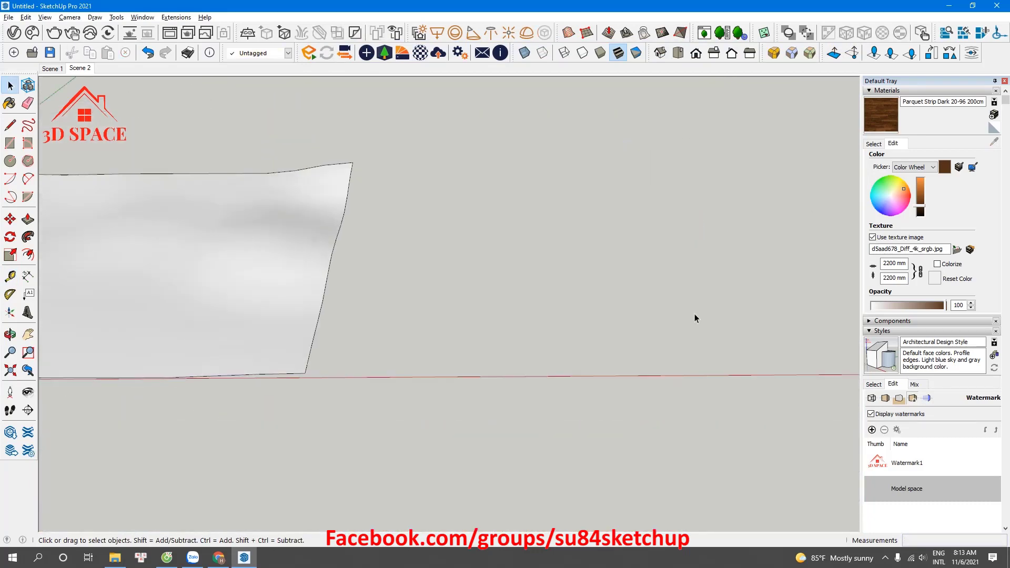
middle_drag(694, 316, 279, 279)
scroll(91, 294, up, 2)
scroll(122, 303, up, 2)
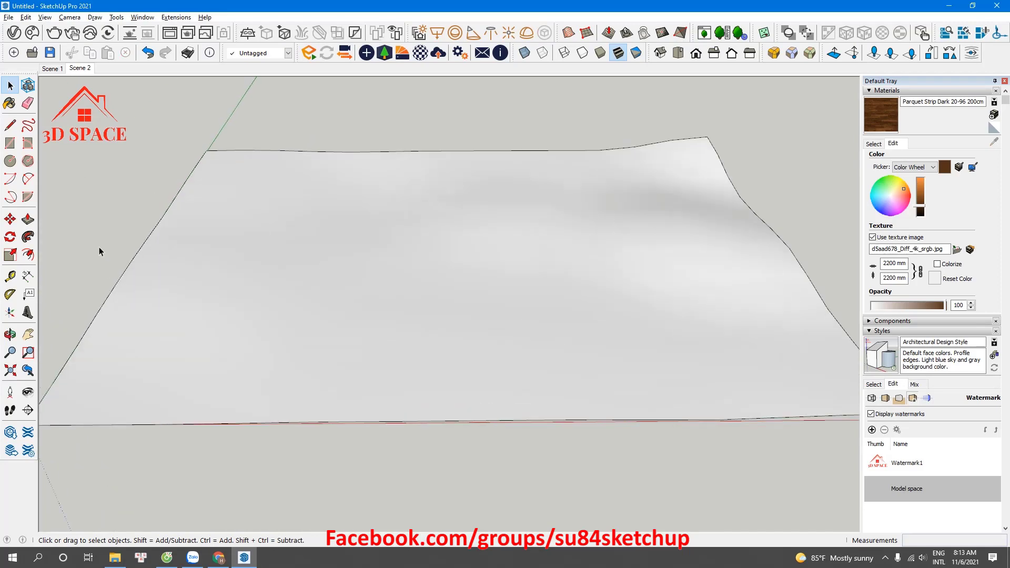
click(33, 33)
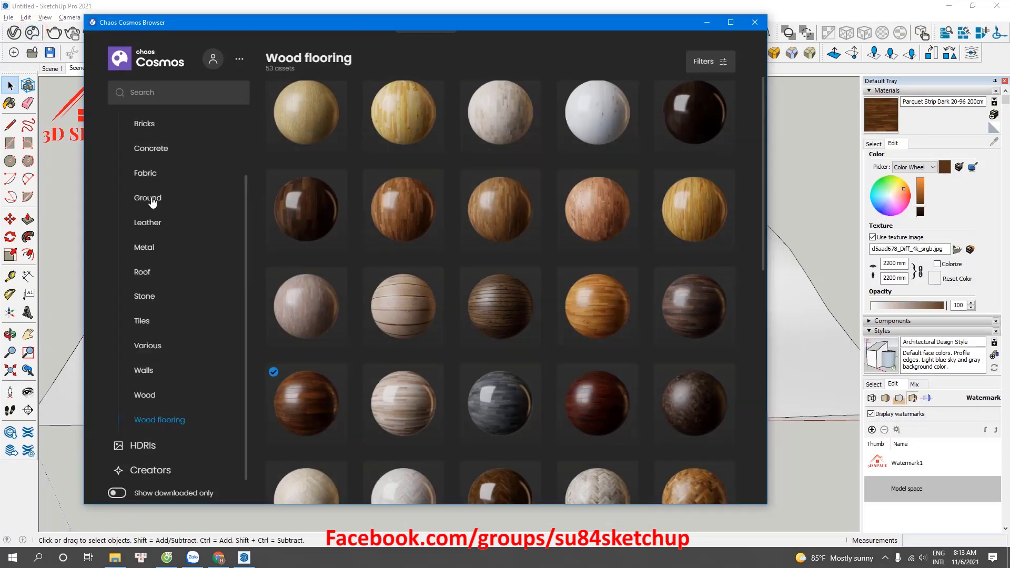
click(158, 206)
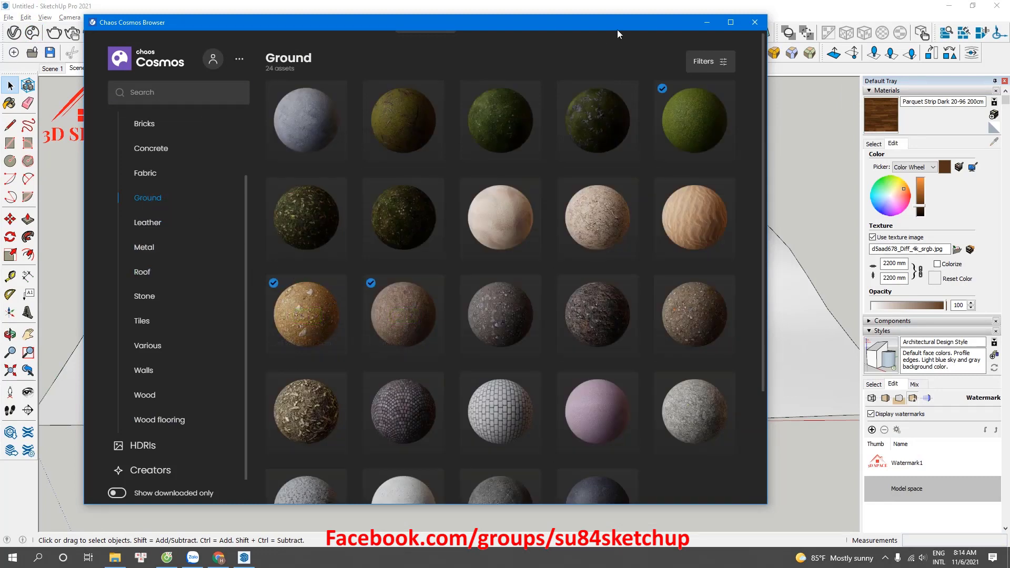
click(752, 21)
Apply the Dirt Brown 07 150cm material to the selected terrain group in the V-Ray Asset Editor and close the editor
click(13, 32)
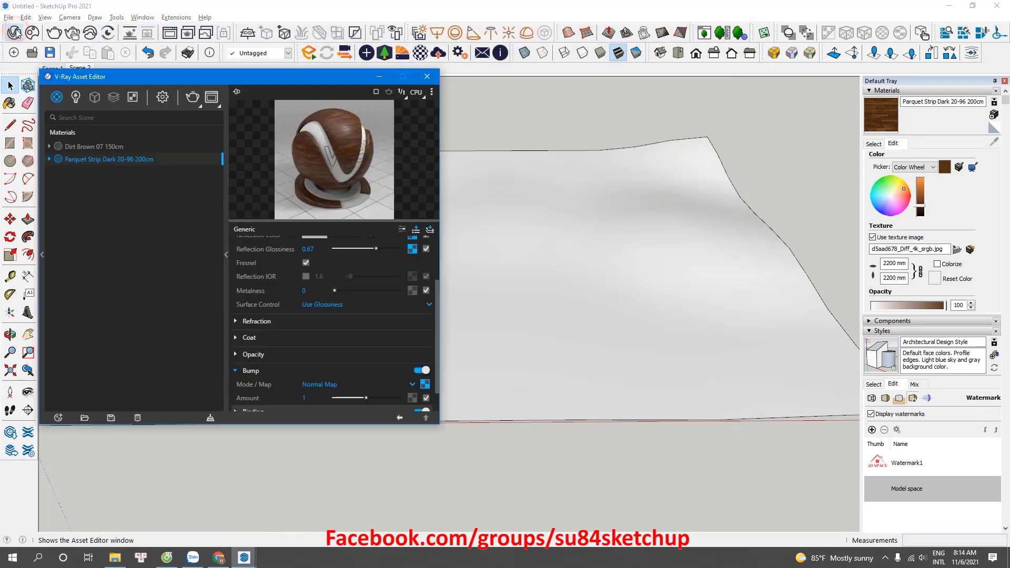
click(72, 147)
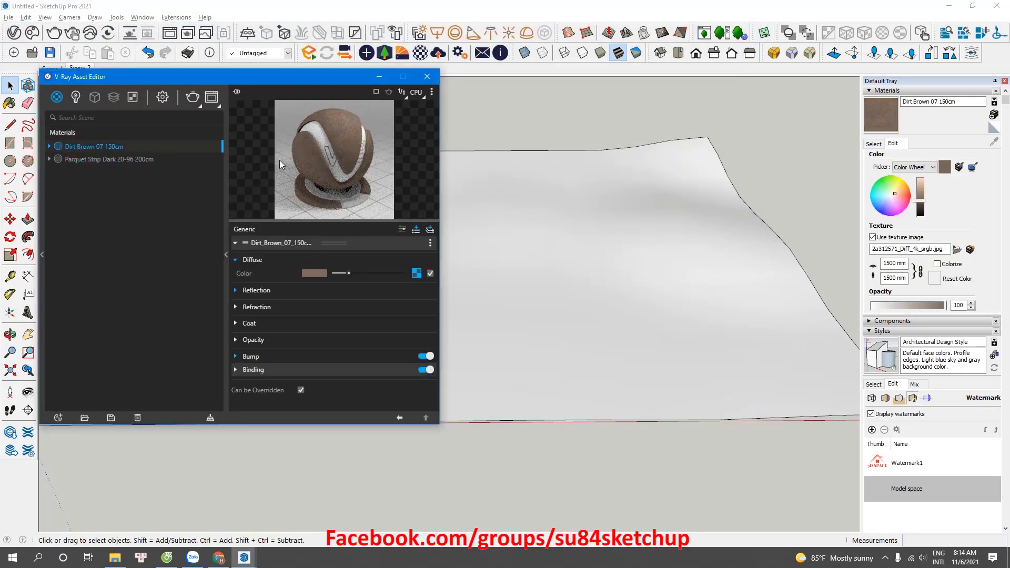
click(596, 310)
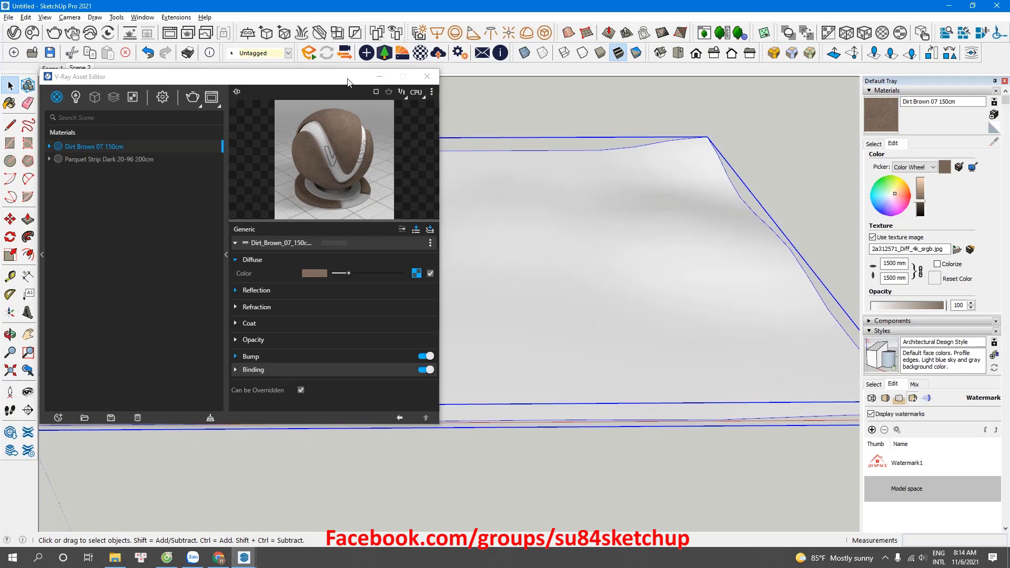
drag(348, 81, 445, 96)
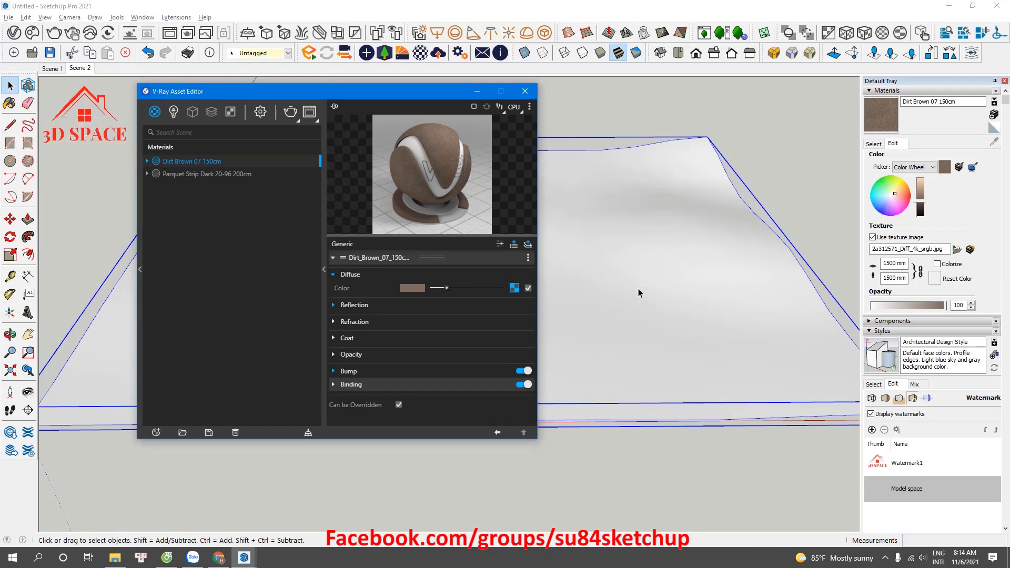
click(668, 279)
key(b)
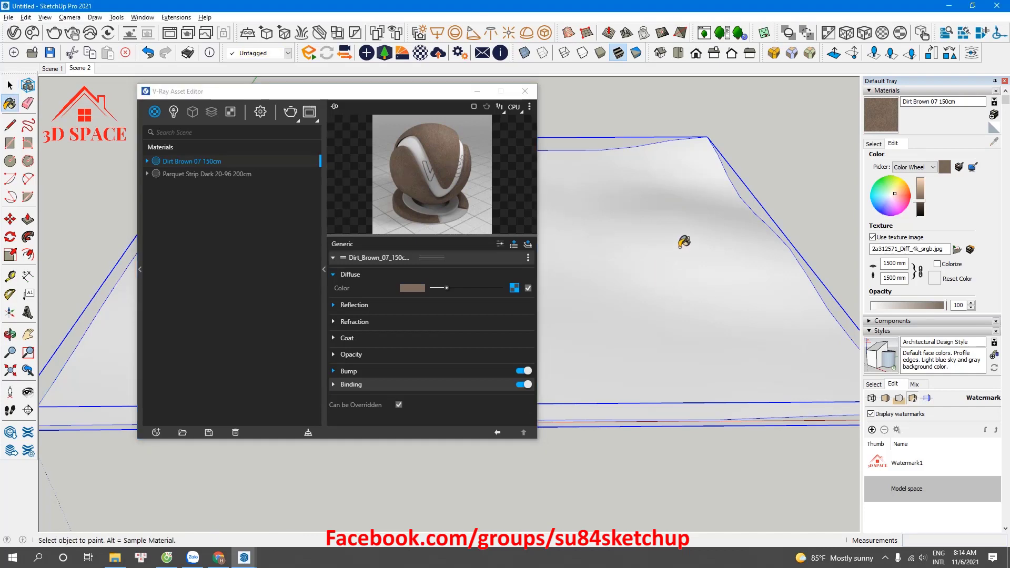
key(space)
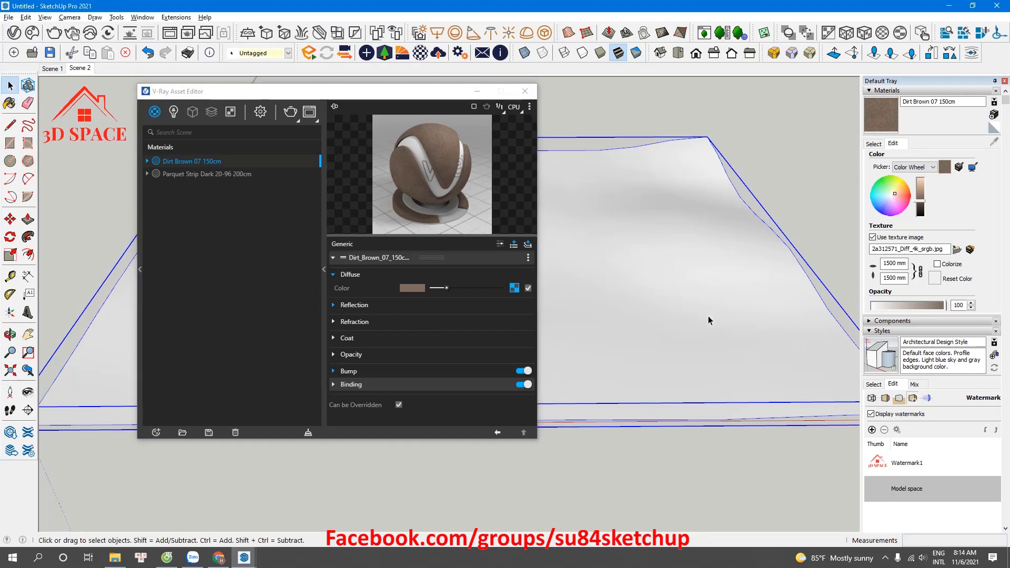
right_click(205, 165)
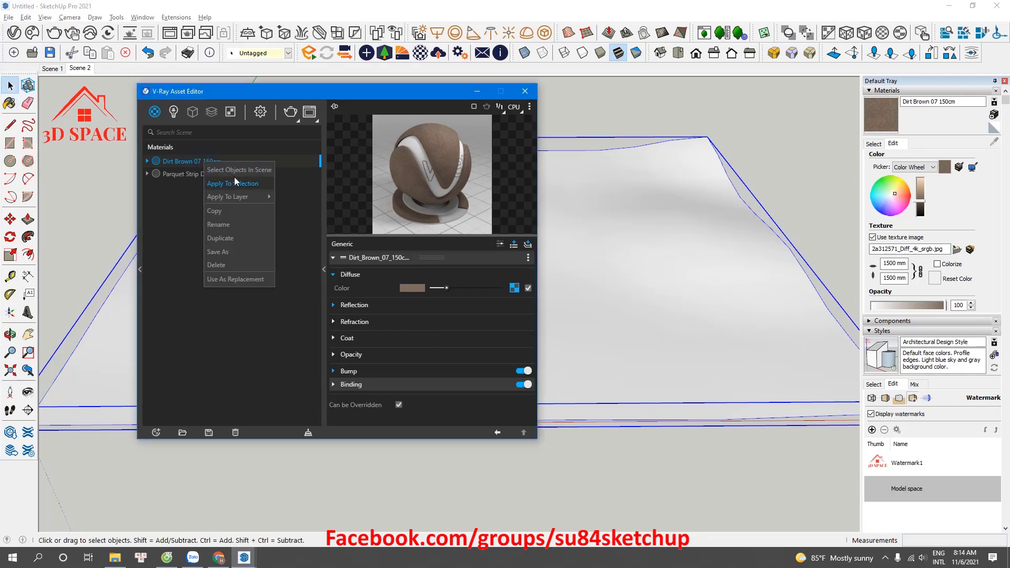
click(236, 179)
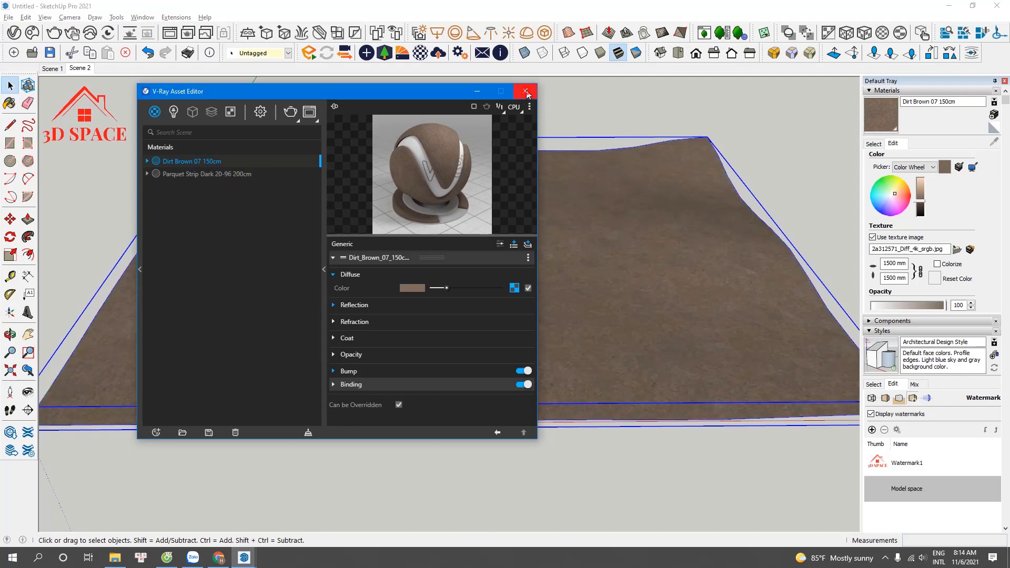
click(526, 93)
Examine the dirt texture across the terrain surface from a distance and close up
scroll(527, 202, up, 3)
scroll(527, 208, down, 2)
scroll(528, 221, up, 2)
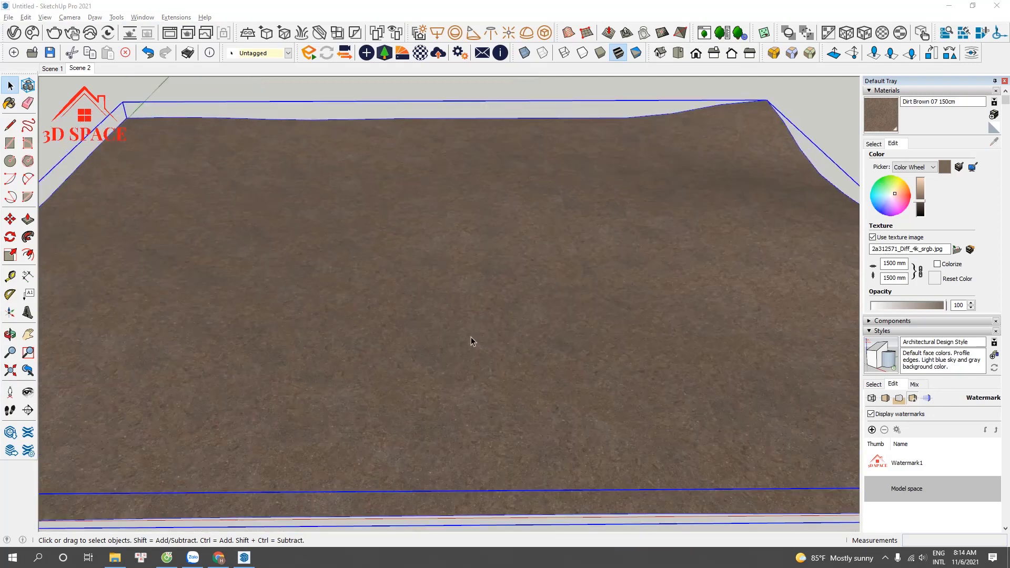
scroll(456, 388, up, 3)
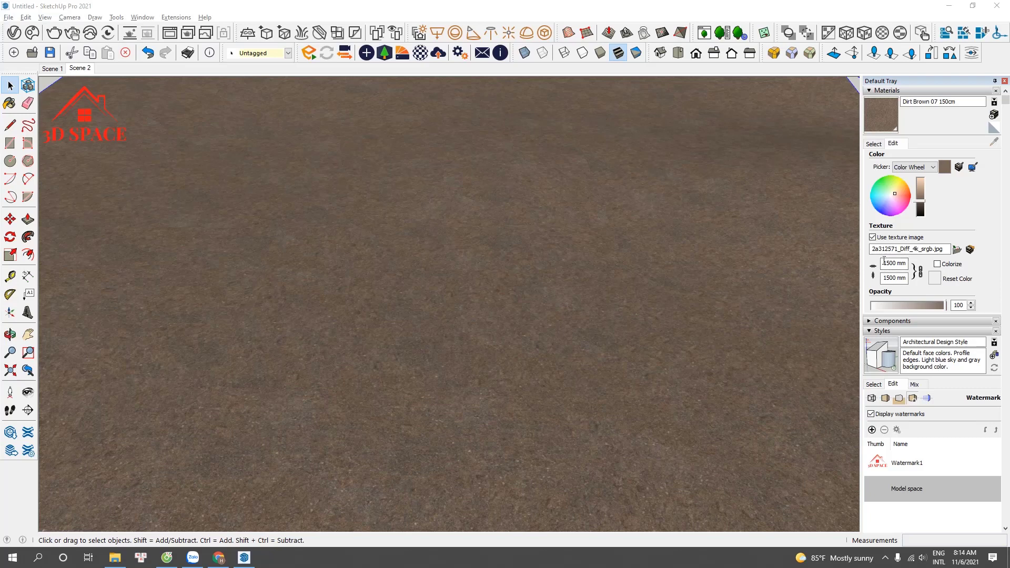
scroll(486, 395, down, 5)
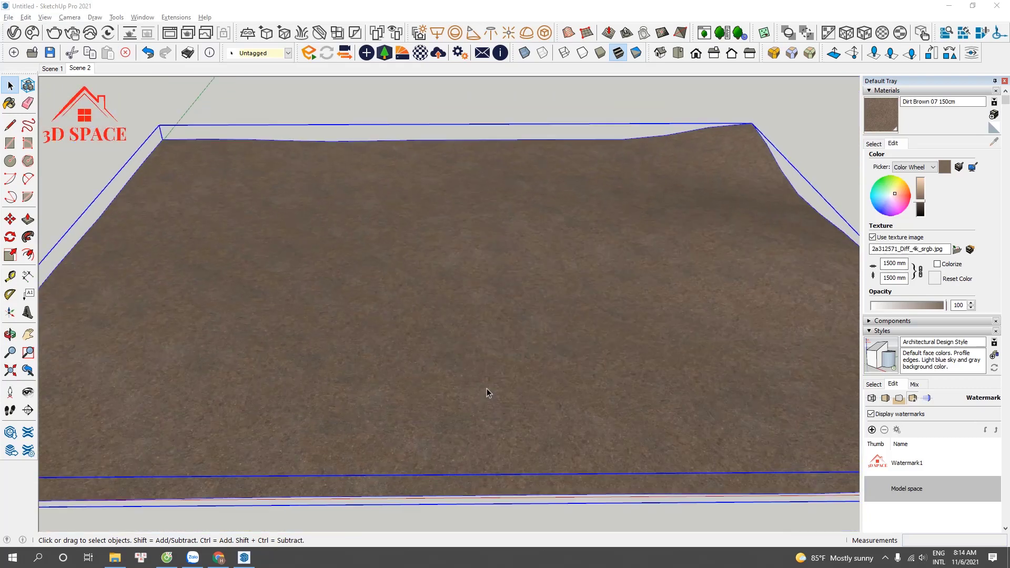
scroll(490, 365, up, 5)
scroll(490, 365, down, 3)
middle_drag(491, 365, 458, 347)
Render the dirt terrain from Scene 1 with V-Ray, stop the render, and move the frame buffer aside
click(60, 69)
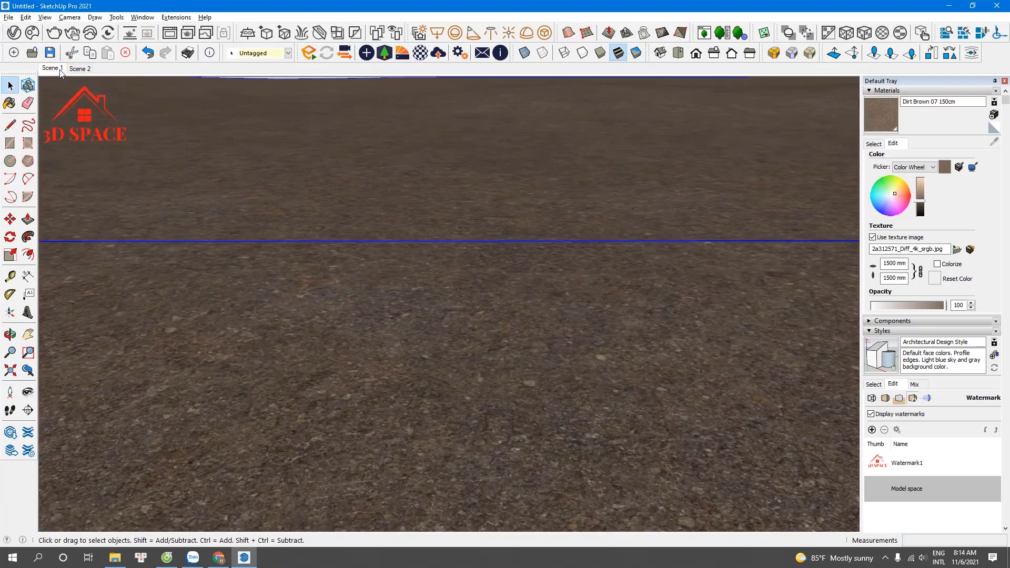
click(56, 34)
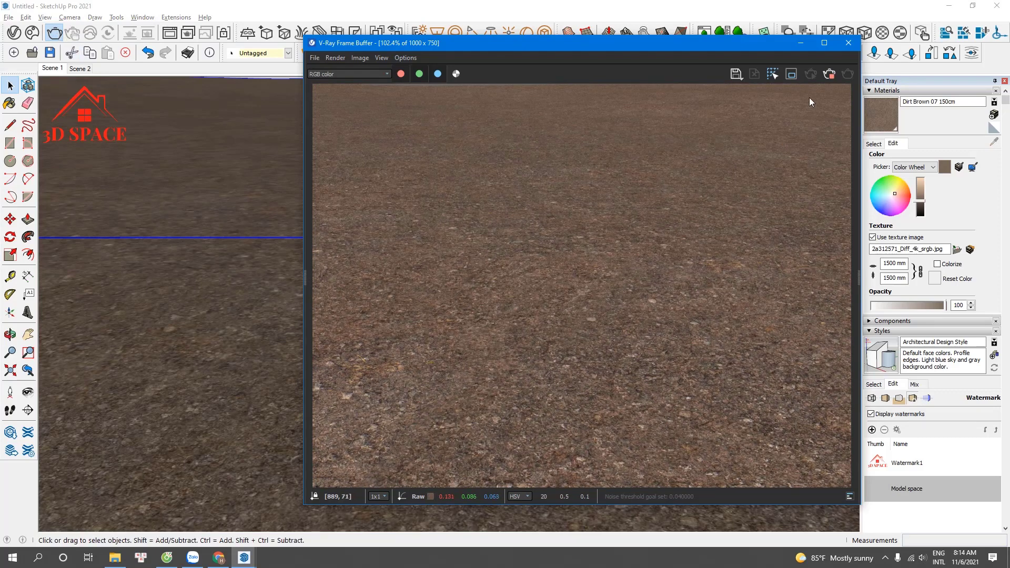
click(829, 74)
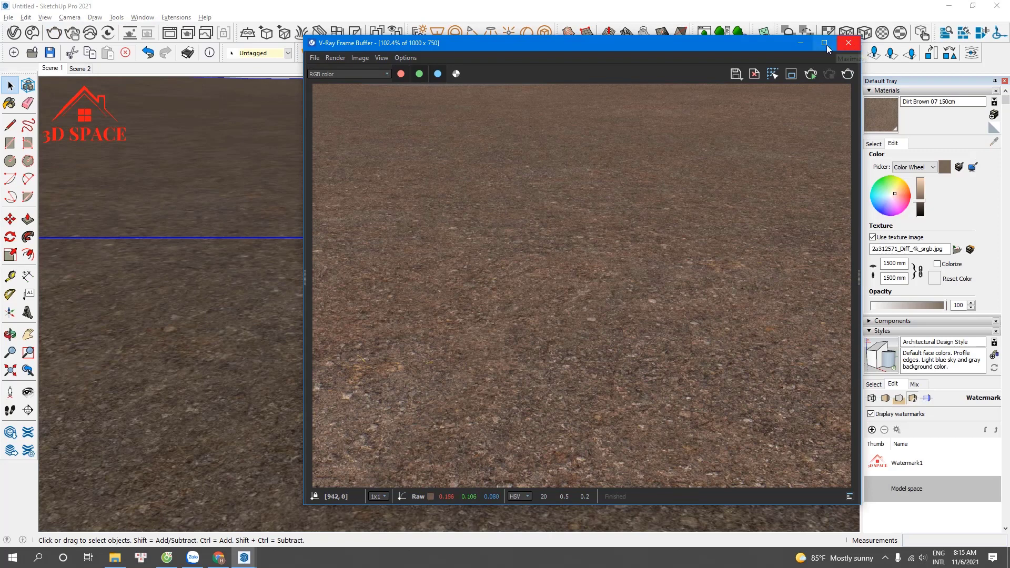
drag(767, 51, 900, 73)
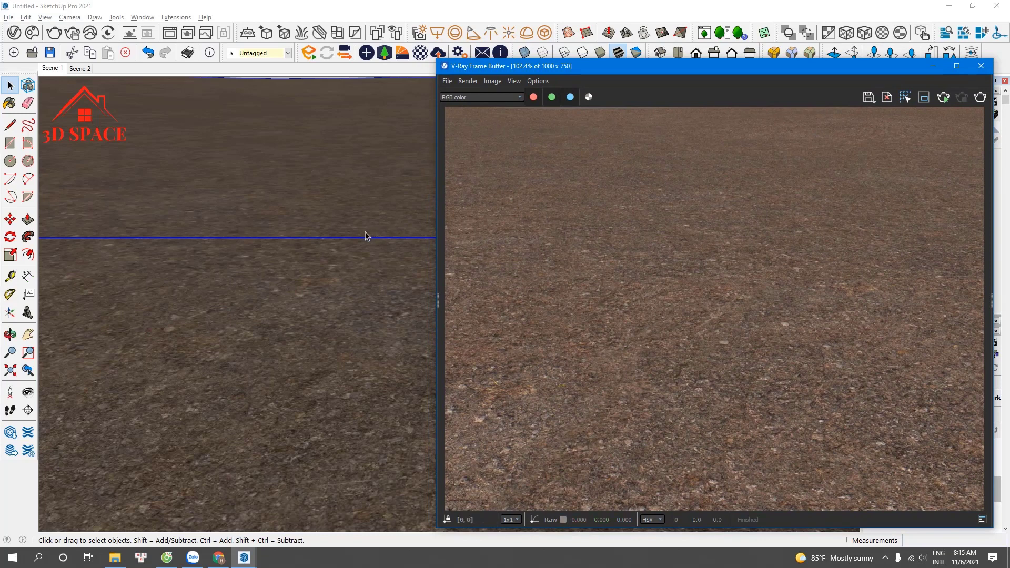
Create a V-Ray Scatter geometry in the Asset Editor and apply it to the selected terrain group
mouse_move(302, 238)
middle_down()
mouse_move(245, 272)
mouse_move(232, 241)
mouse_move(253, 338)
middle_up()
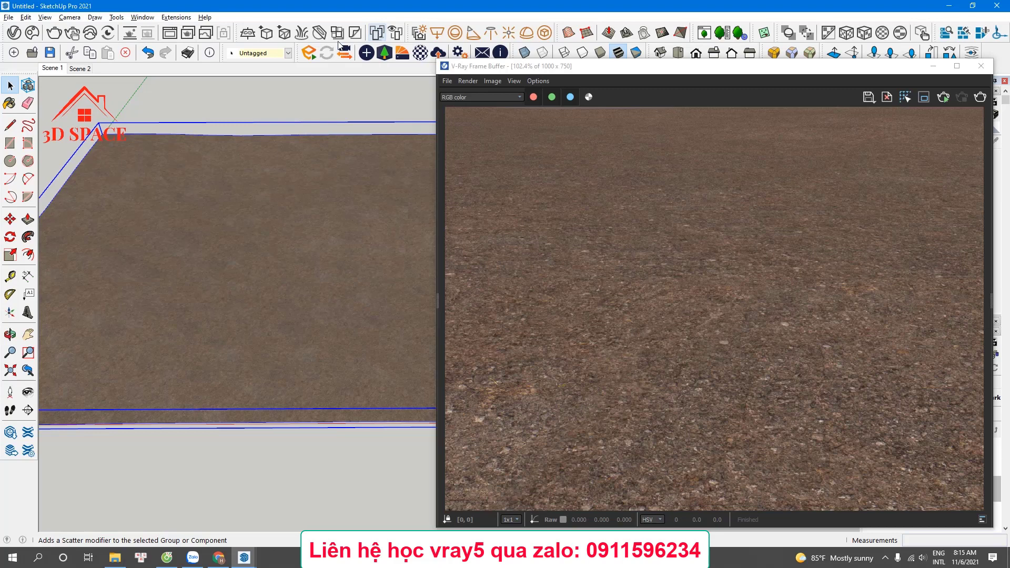
click(14, 32)
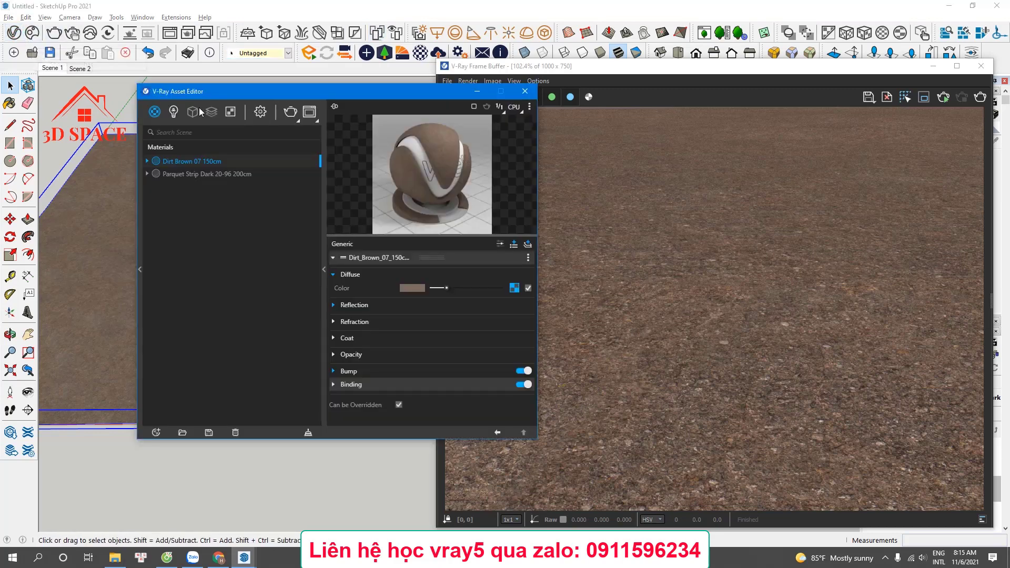
drag(231, 93, 150, 92)
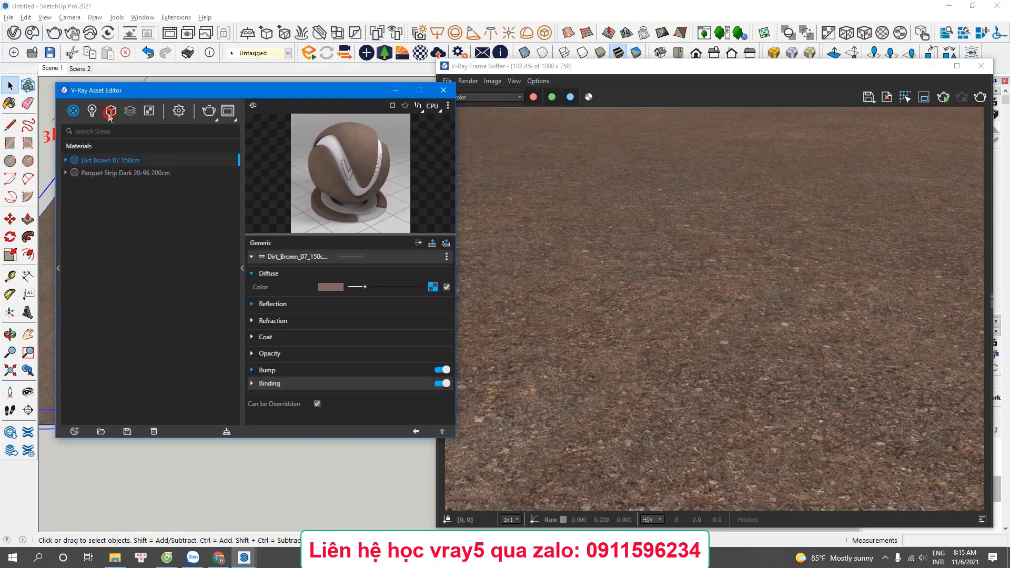
mouse_move(110, 115)
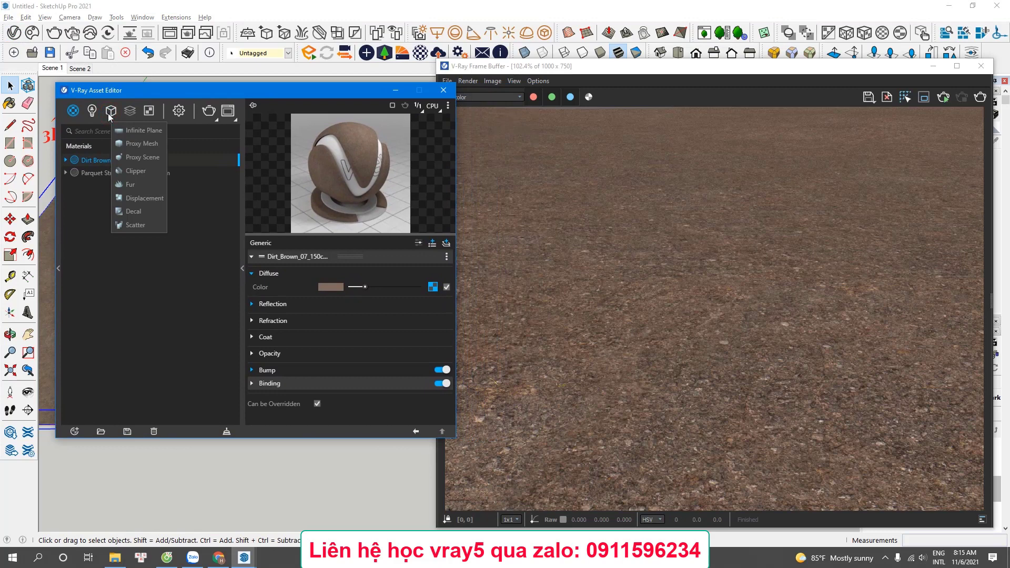
click(135, 224)
drag(212, 93, 626, 95)
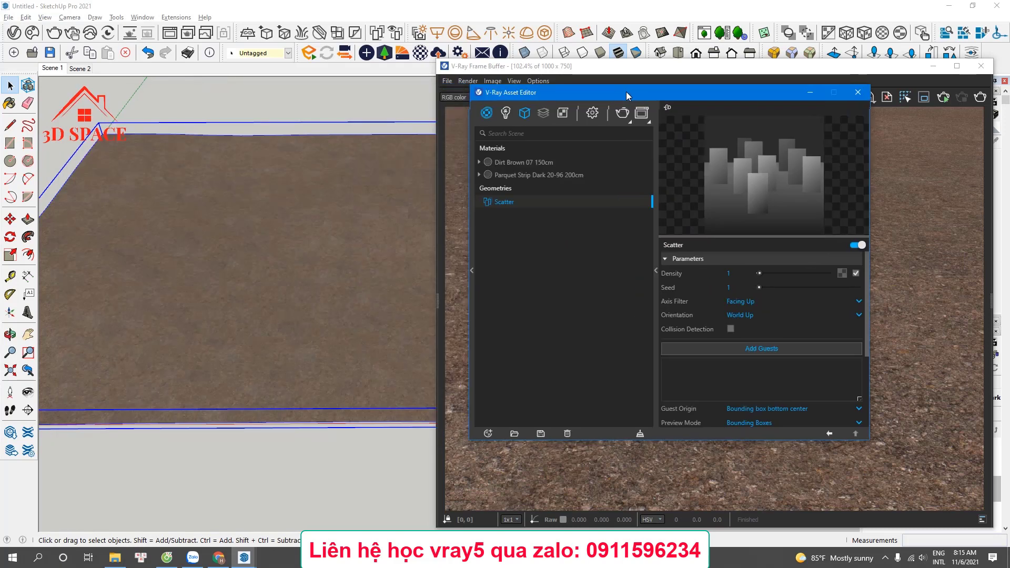
right_click(503, 205)
click(516, 225)
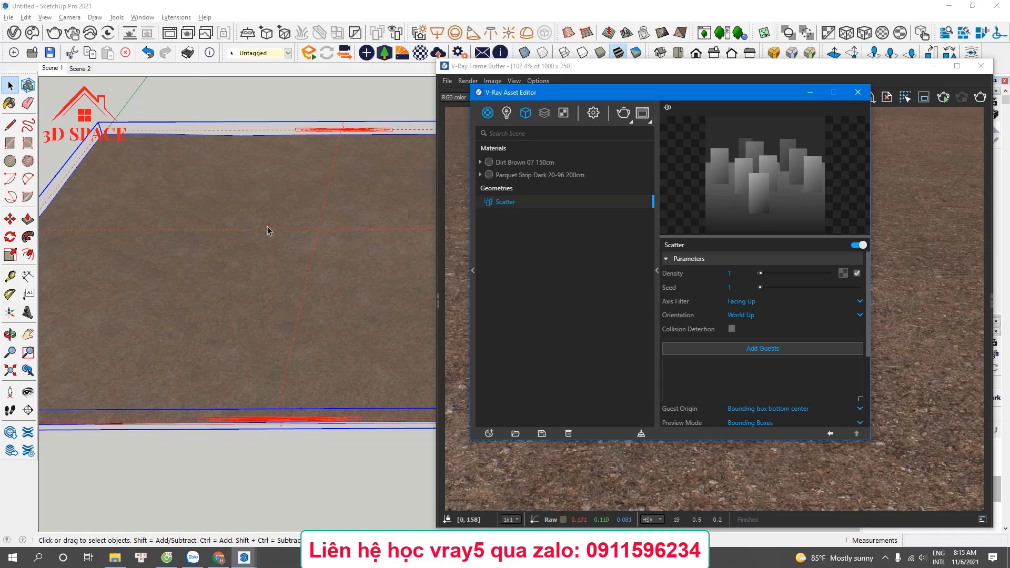
mouse_move(650, 100)
mouse_down()
mouse_move(416, 96)
mouse_move(201, 124)
mouse_move(662, 150)
mouse_move(644, 141)
mouse_up()
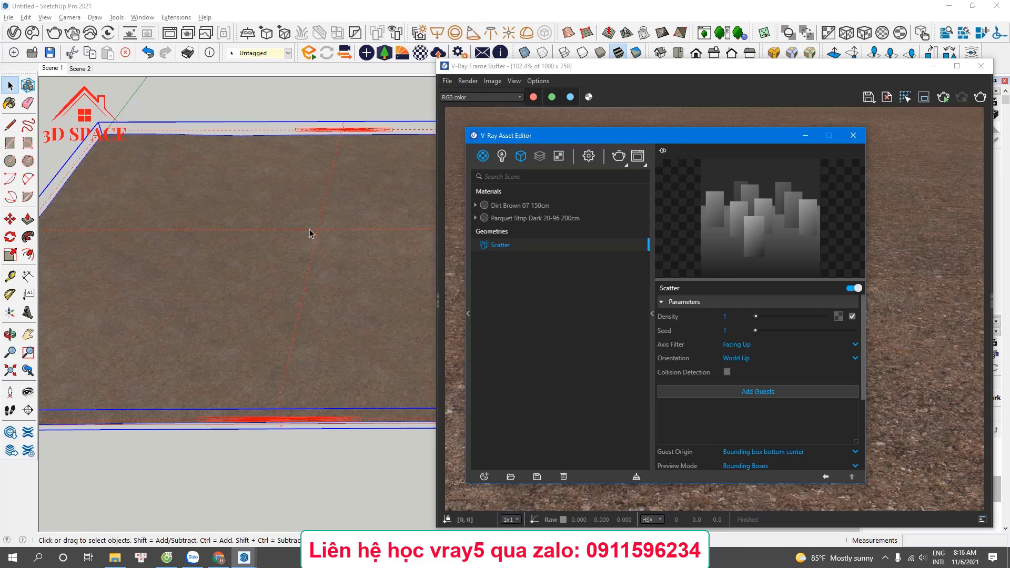
drag(579, 133, 143, 119)
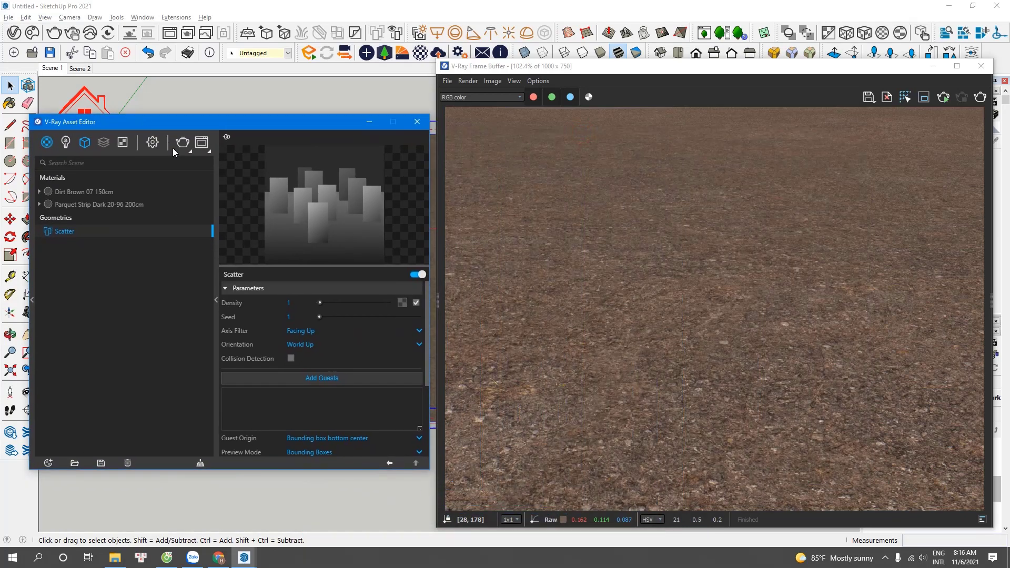
Import Garden Lawn 001 from the Chaos Cosmos Flowers, grass & rocks models and place it in front of the terrain
click(32, 33)
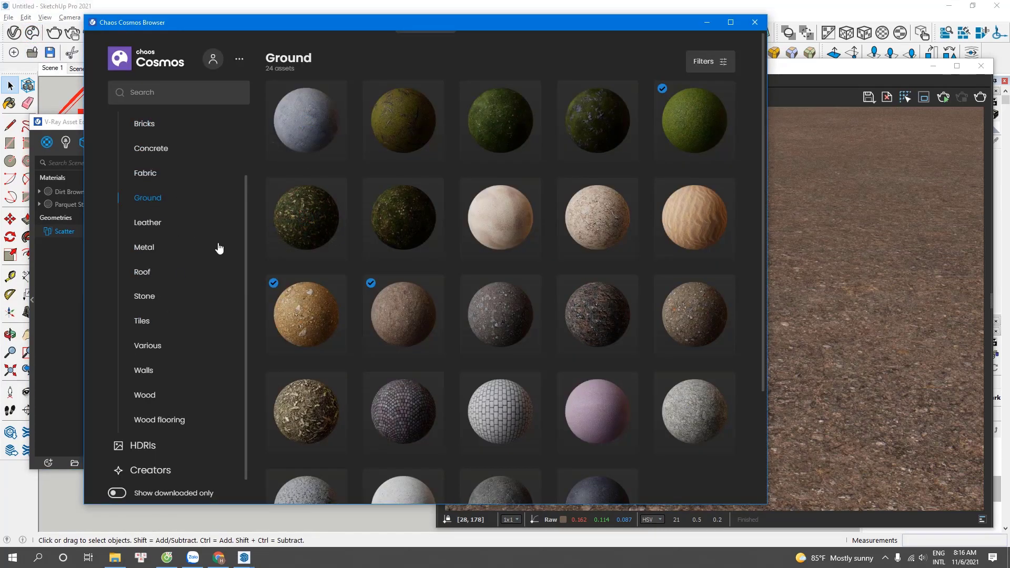
scroll(220, 250, down, 1)
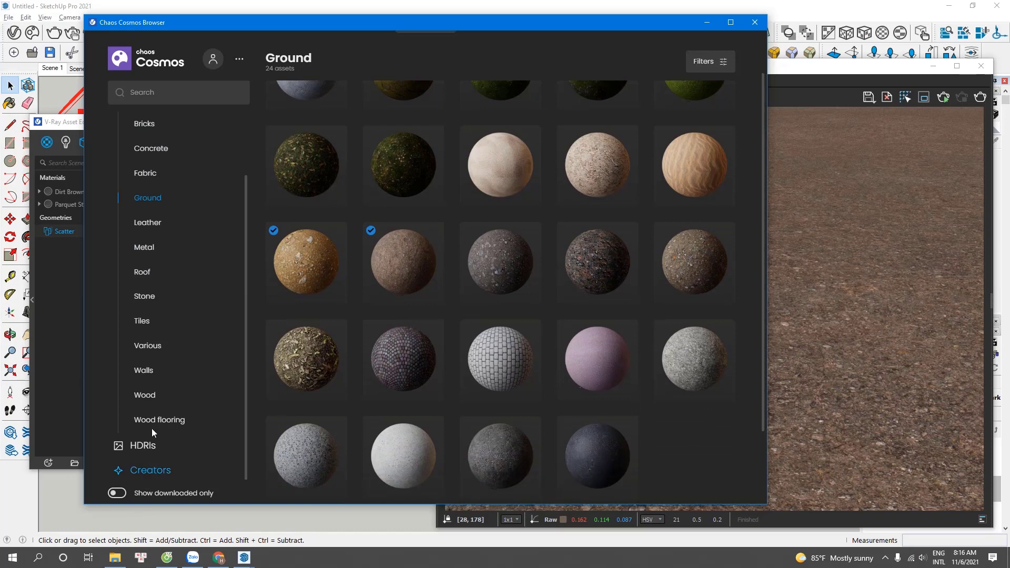
click(152, 60)
click(183, 152)
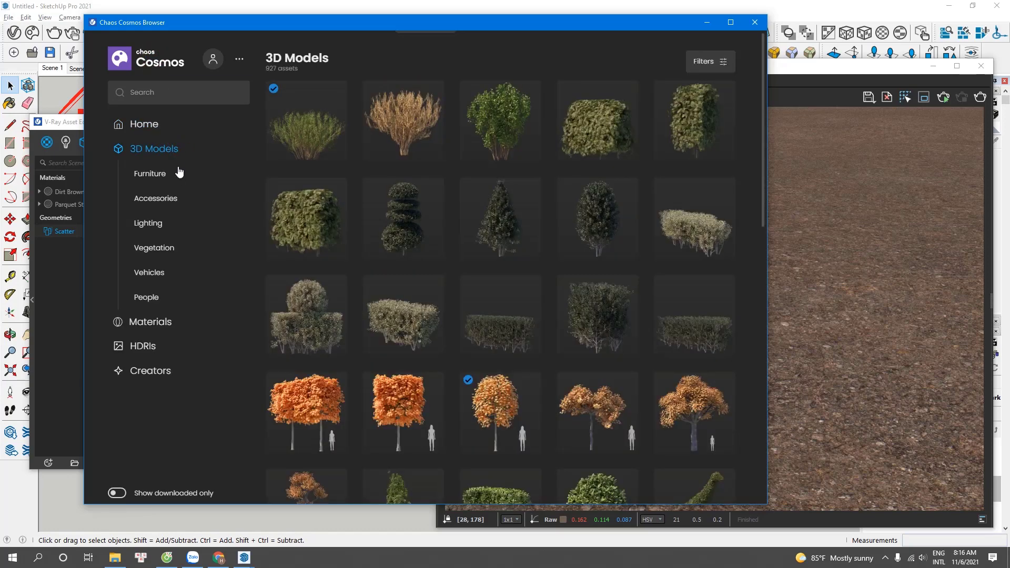
click(166, 255)
click(175, 329)
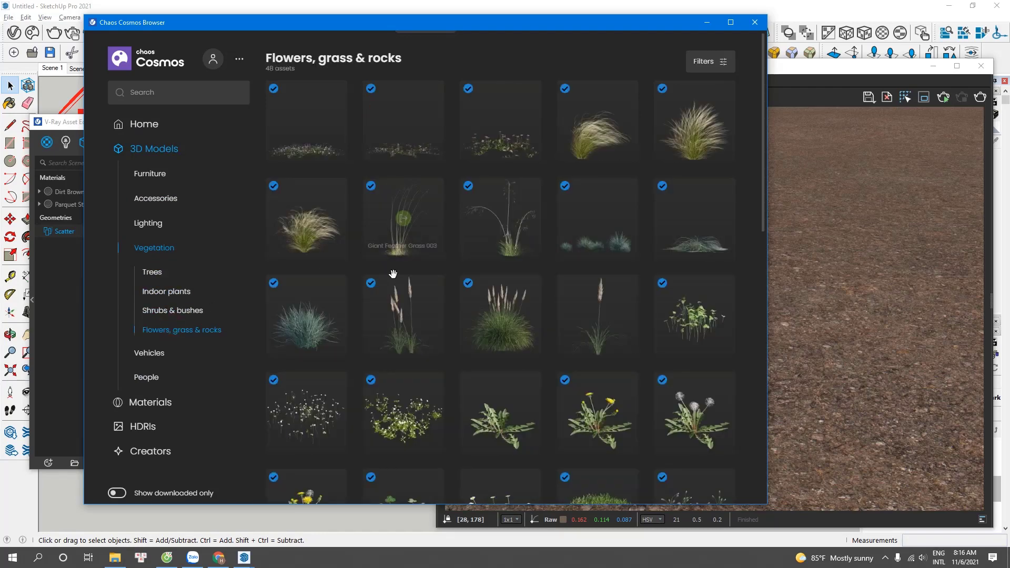
scroll(392, 274, down, 2)
click(403, 310)
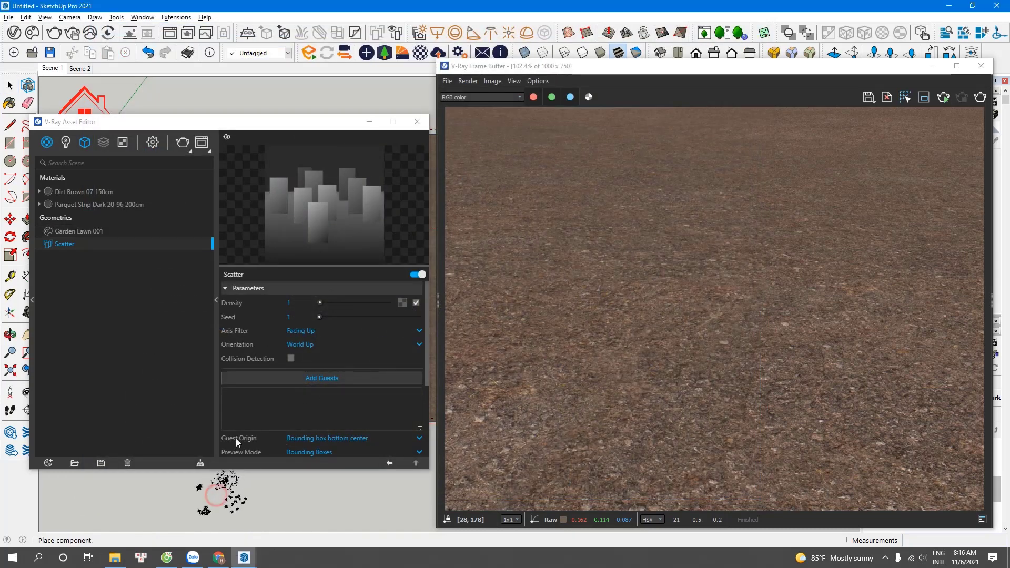
click(417, 121)
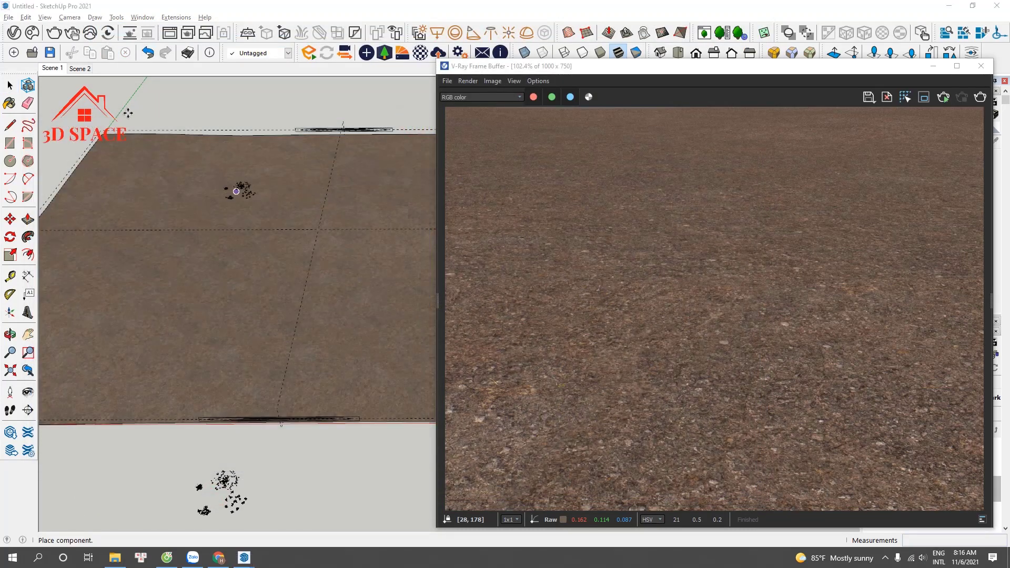
Import Field Grass 006 from the Chaos Cosmos Flowers, grass & rocks models and place it beside the garden lawn plants
click(32, 32)
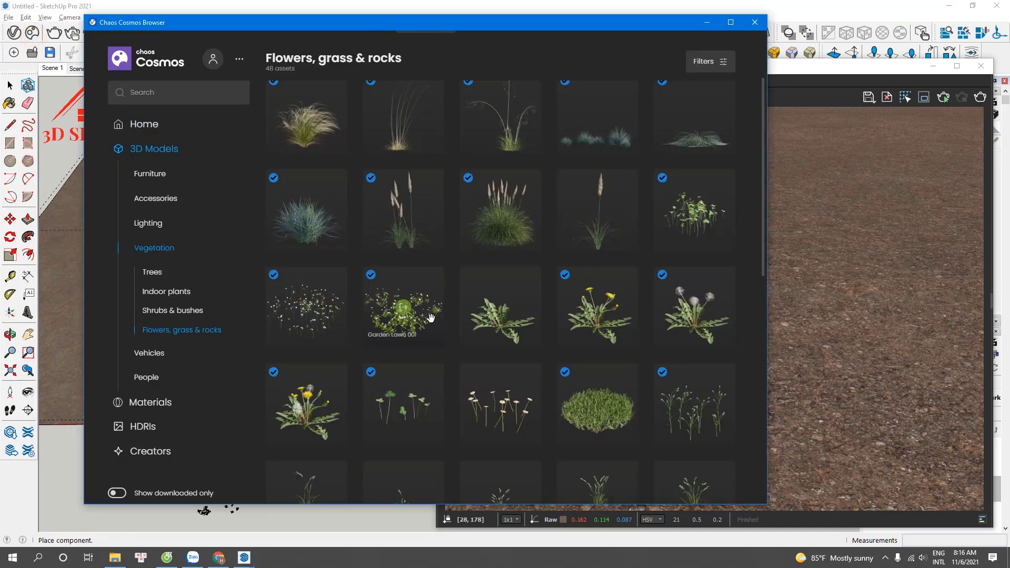
scroll(430, 317, down, 1)
mouse_move(505, 360)
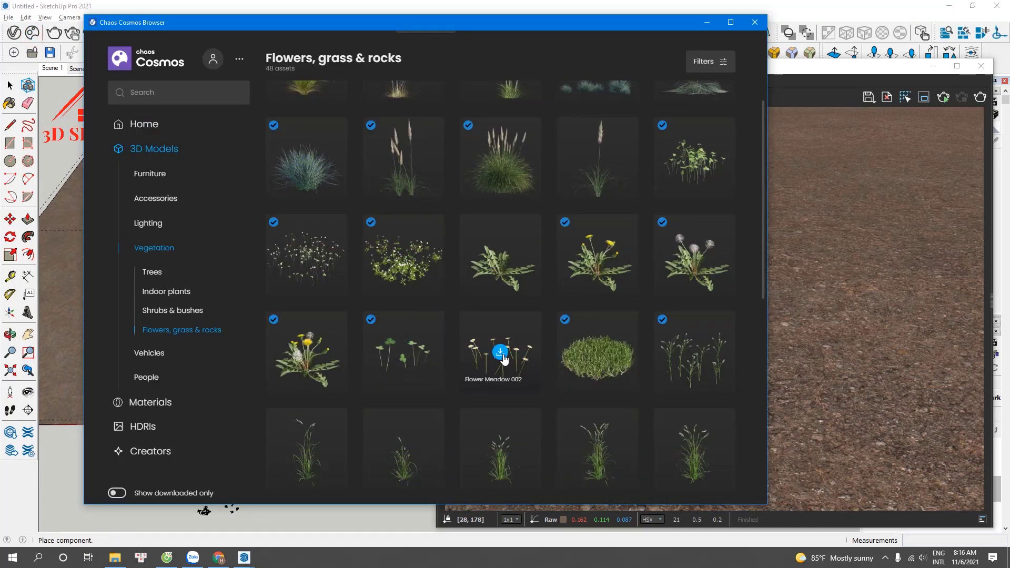
mouse_move(426, 360)
scroll(456, 351, down, 3)
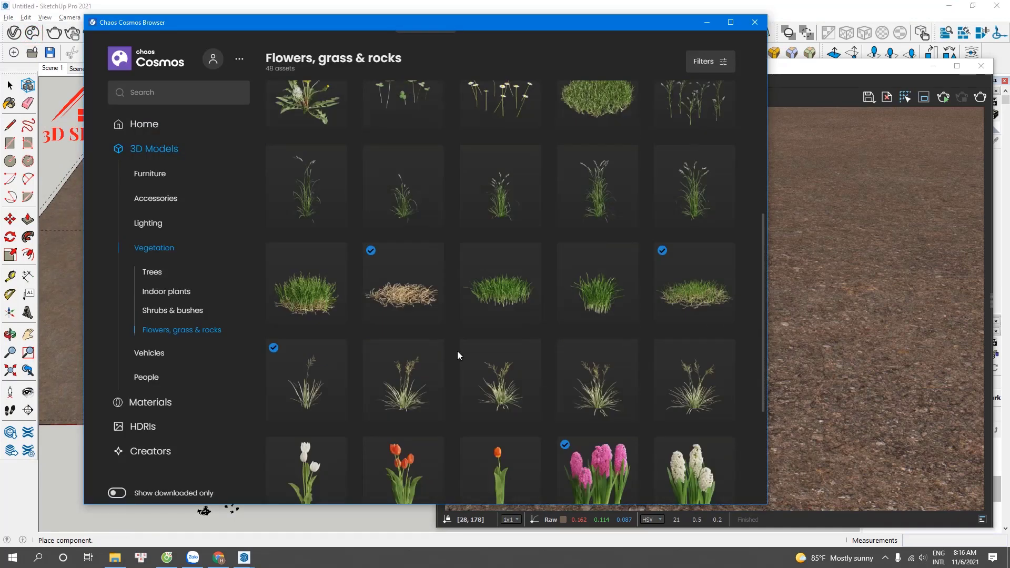
mouse_move(684, 308)
click(695, 285)
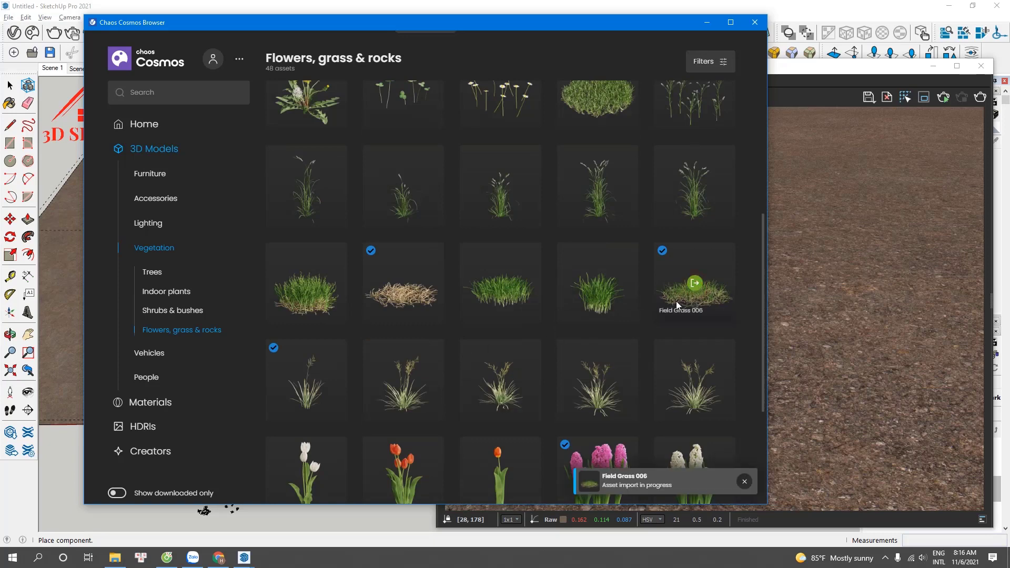
click(294, 481)
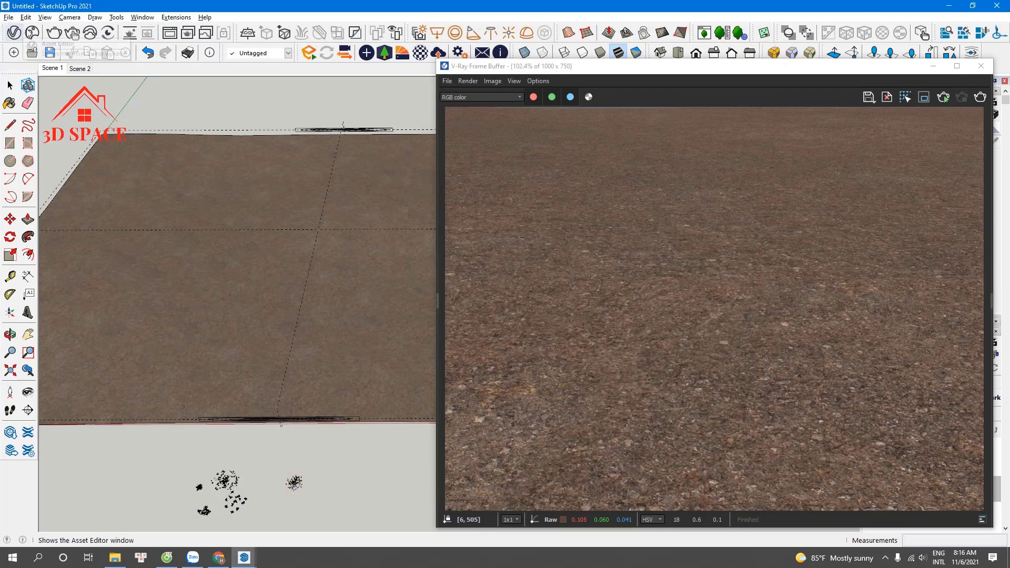
Import Boulder Limestone 001 from the Chaos Cosmos Flowers, grass & rocks models and place it on the terrain near its front edge
scroll(440, 239, down, 2)
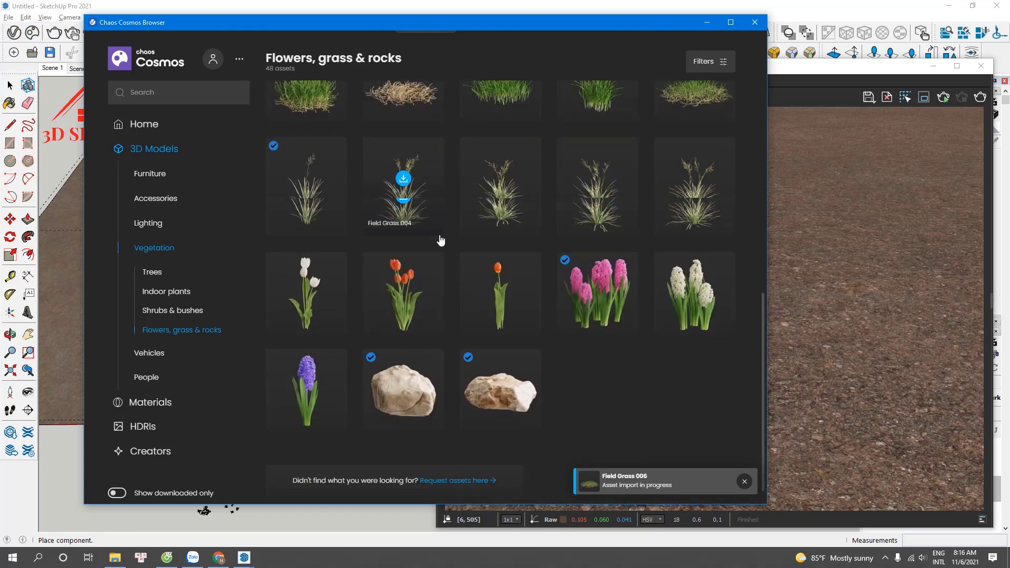
scroll(447, 247, up, 2)
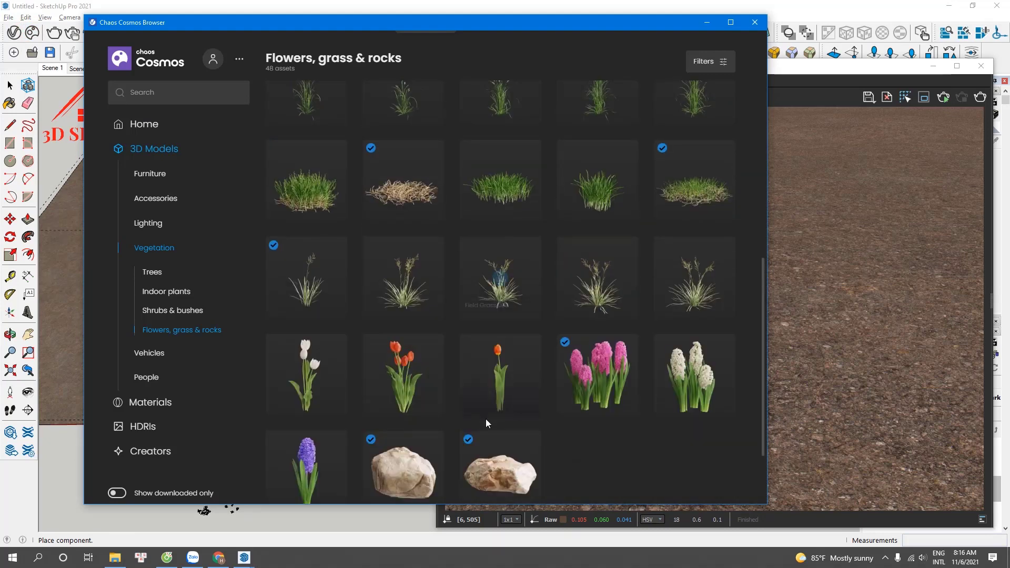
click(499, 475)
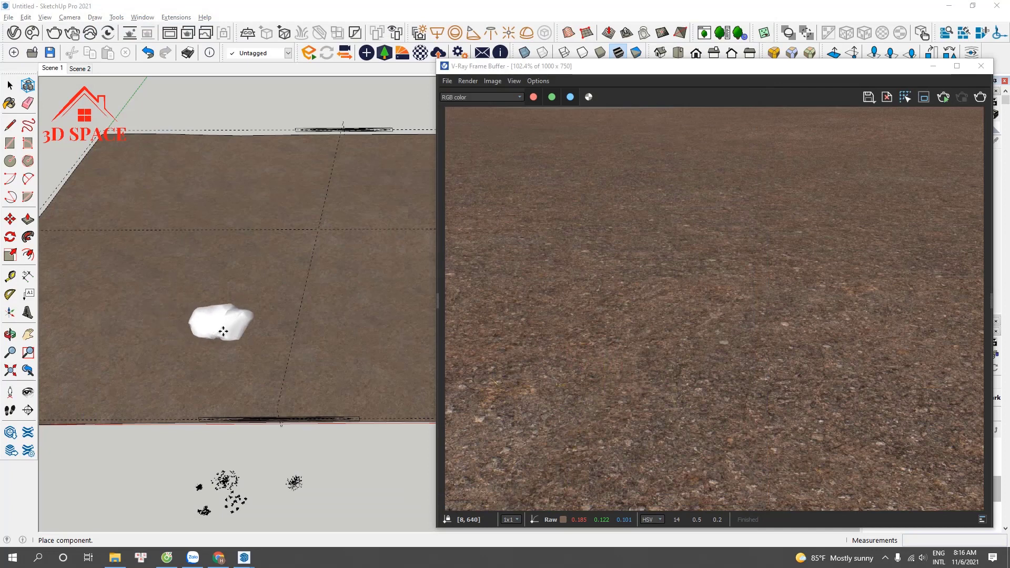
click(223, 331)
Import Garden Lawn 002 from Chaos Cosmos, place it beside the field grass, and select the three plant models in front of the terrain
click(33, 32)
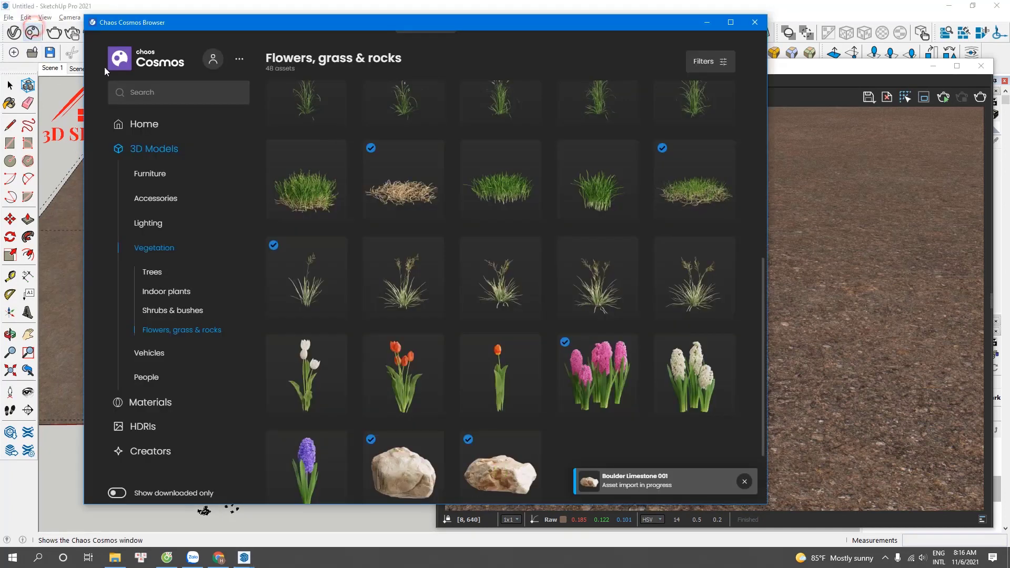
scroll(516, 333, up, 3)
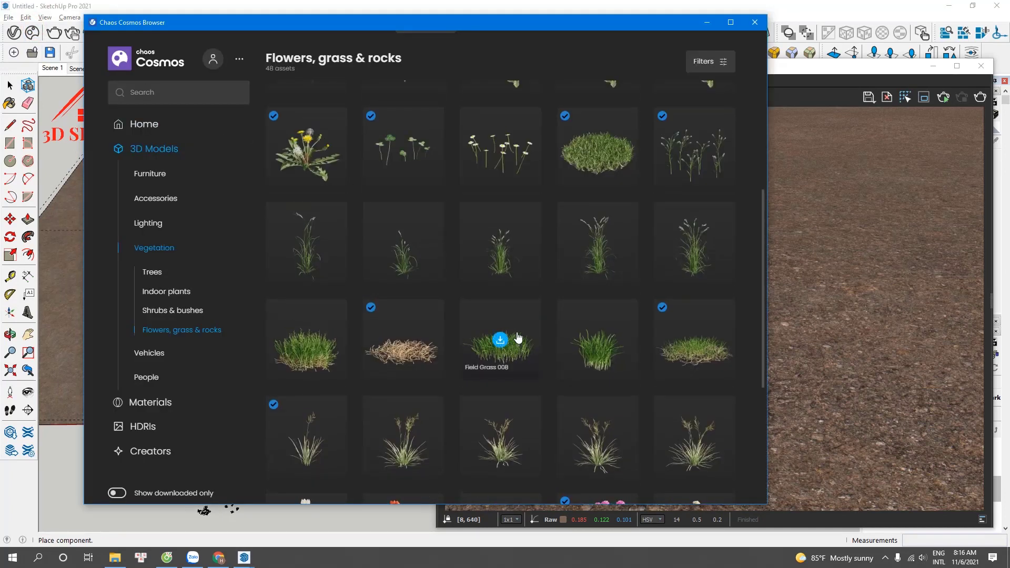
scroll(518, 337, up, 2)
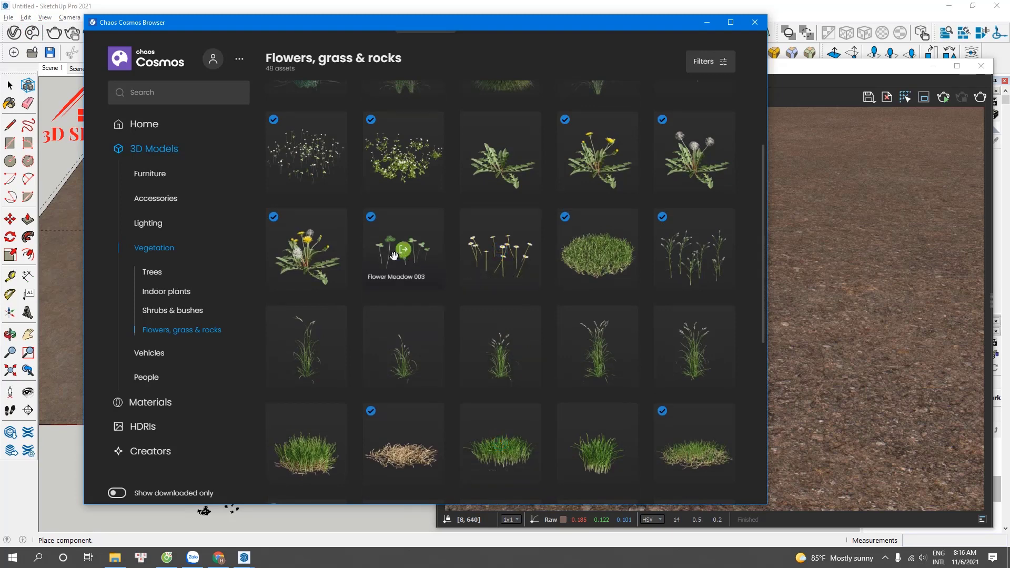
scroll(395, 263, up, 1)
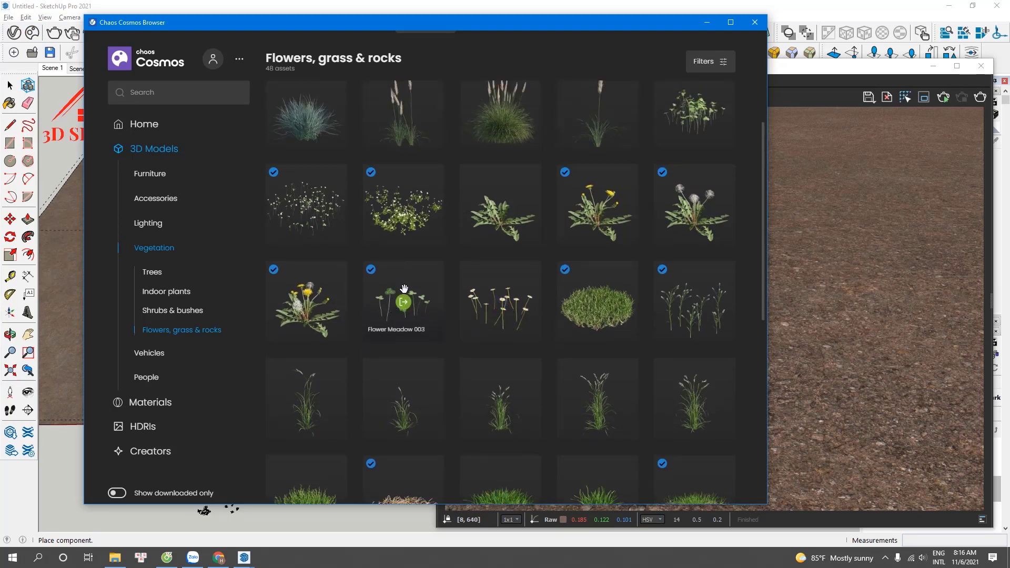
scroll(330, 271, up, 1)
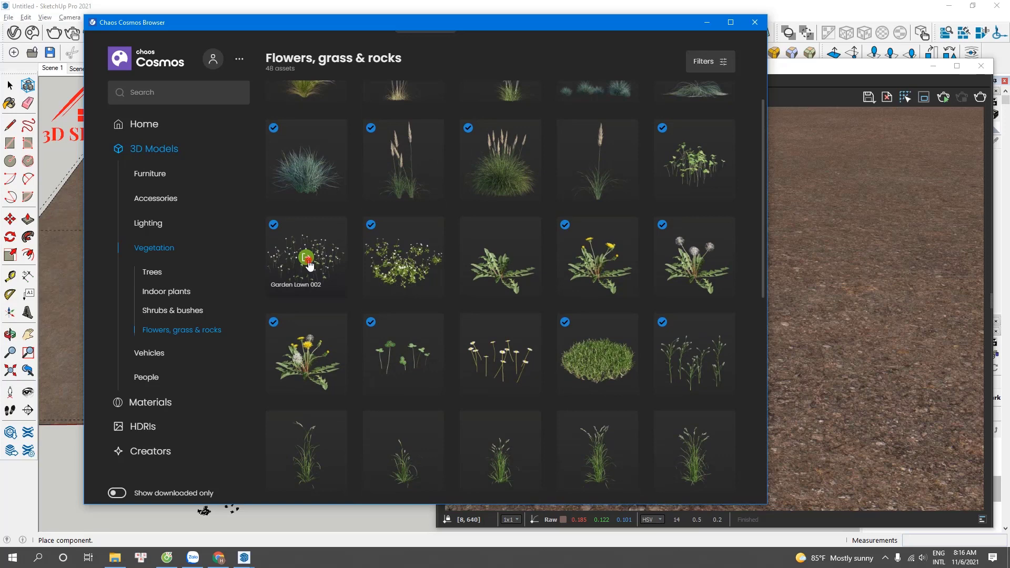
click(306, 258)
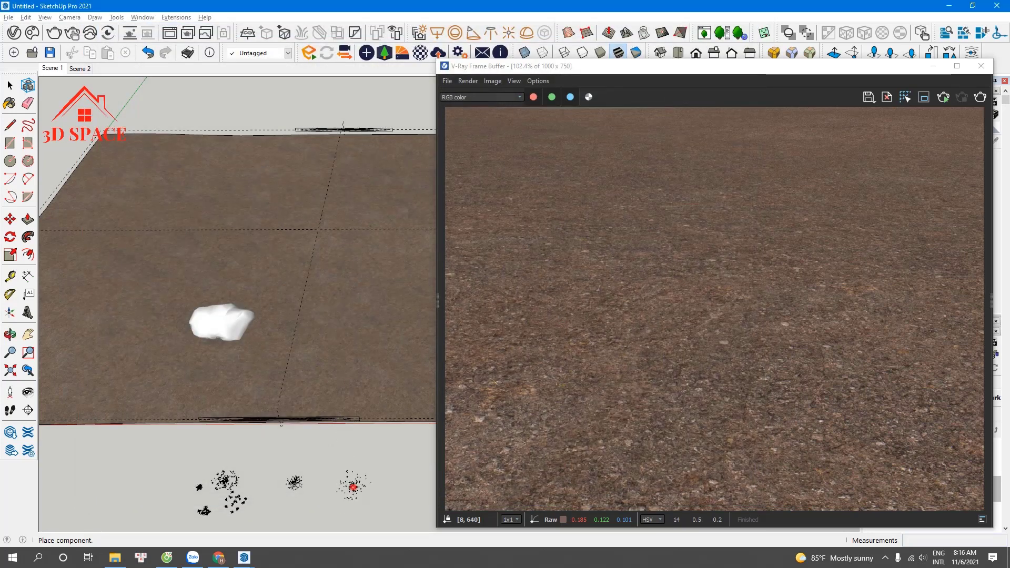
click(352, 486)
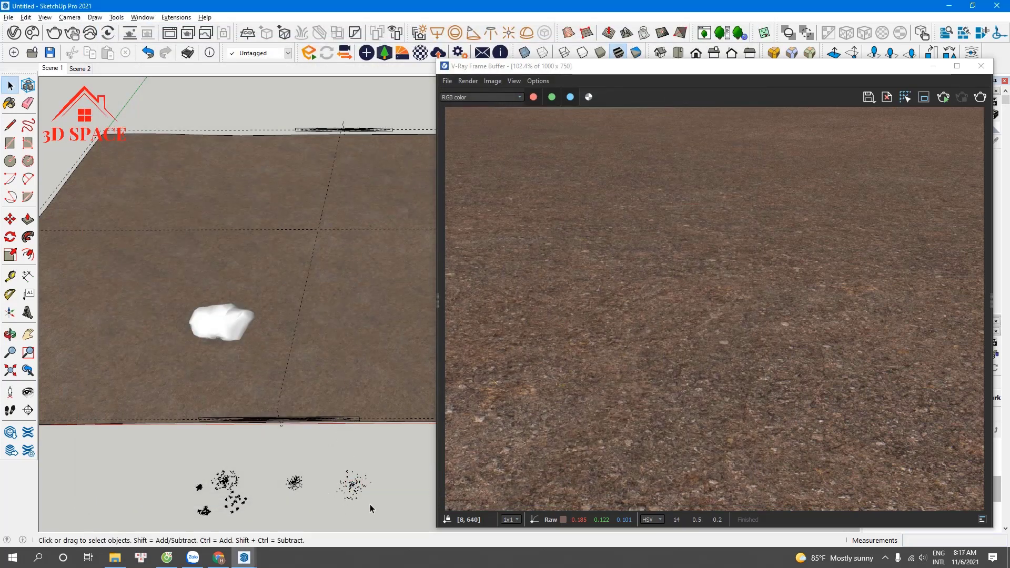
drag(376, 506, 161, 458)
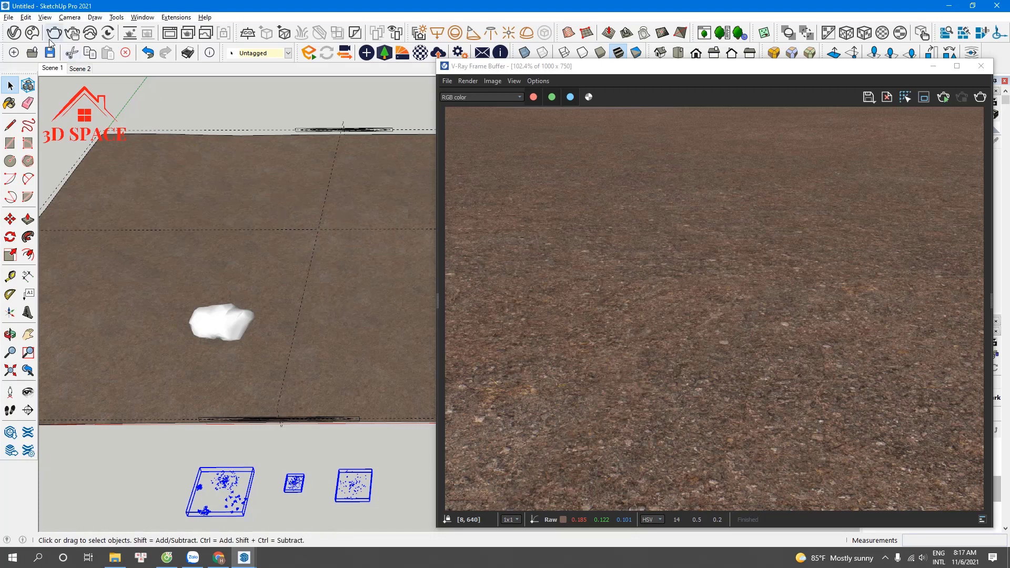
Import Persian Silk Tree 002 from the Chaos Cosmos Trees models and place it near the terrain's front corner at the origin
click(32, 33)
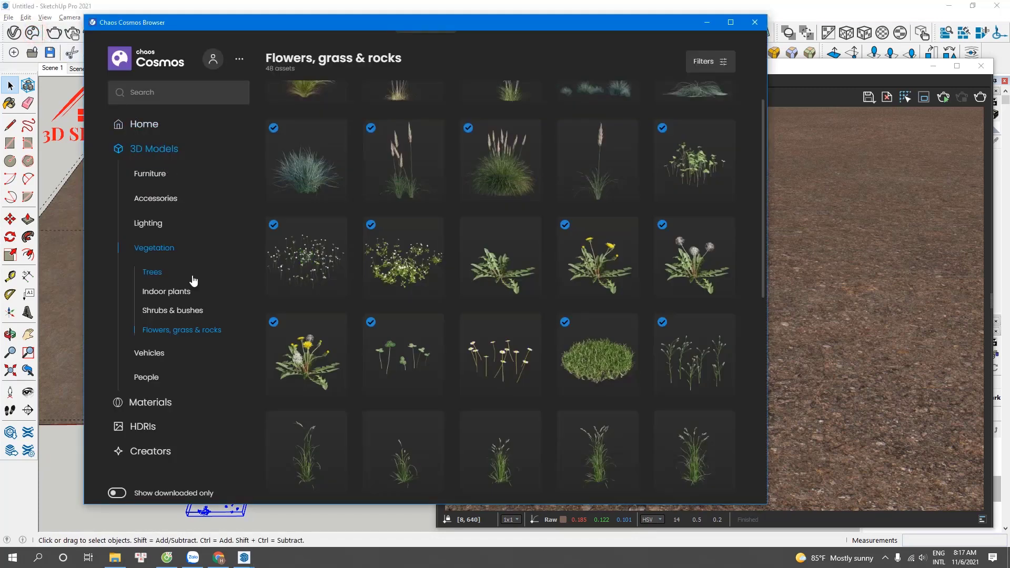
mouse_move(369, 263)
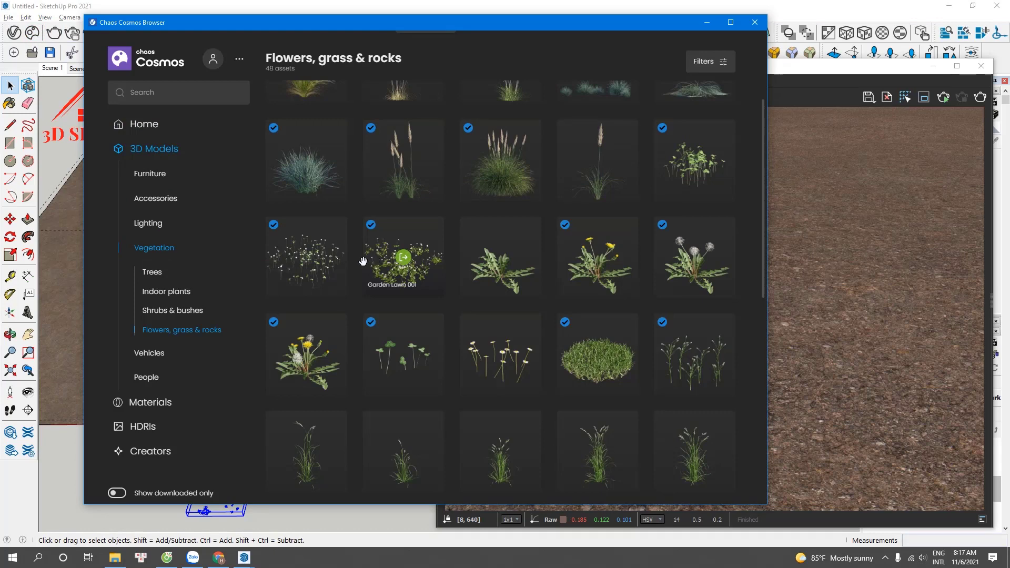
click(156, 272)
scroll(423, 283, down, 5)
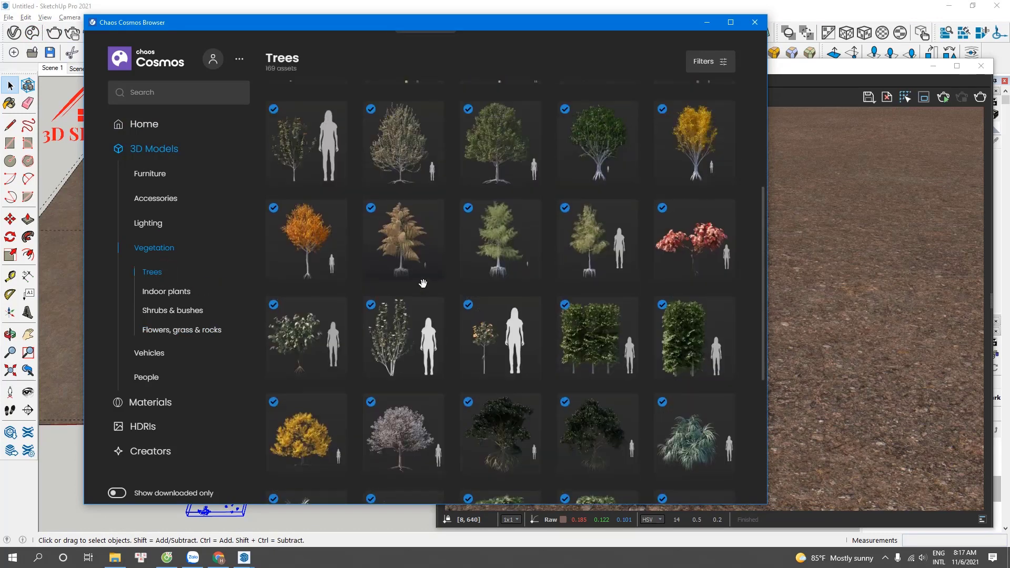
scroll(422, 283, down, 10)
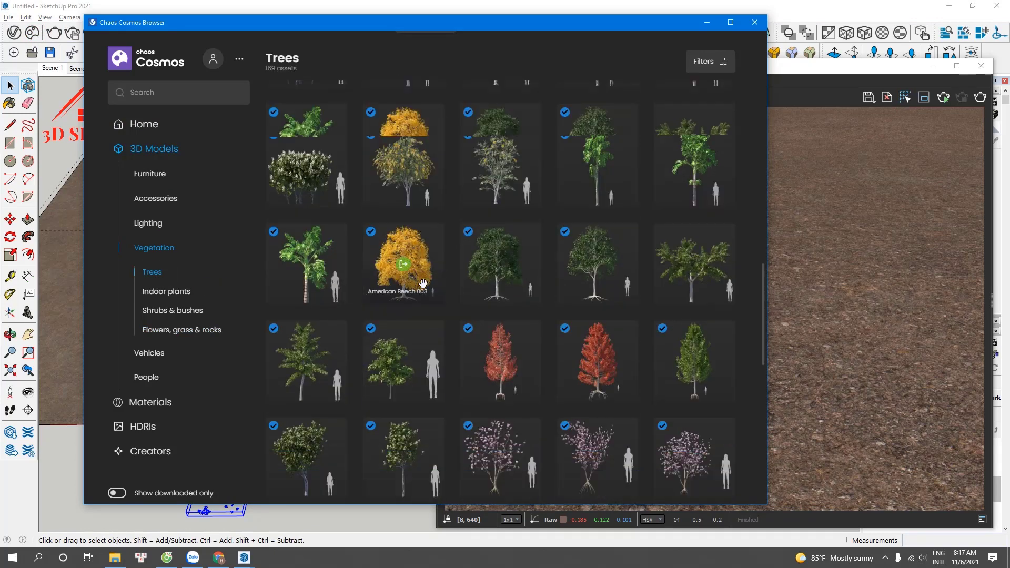
scroll(422, 284, down, 10)
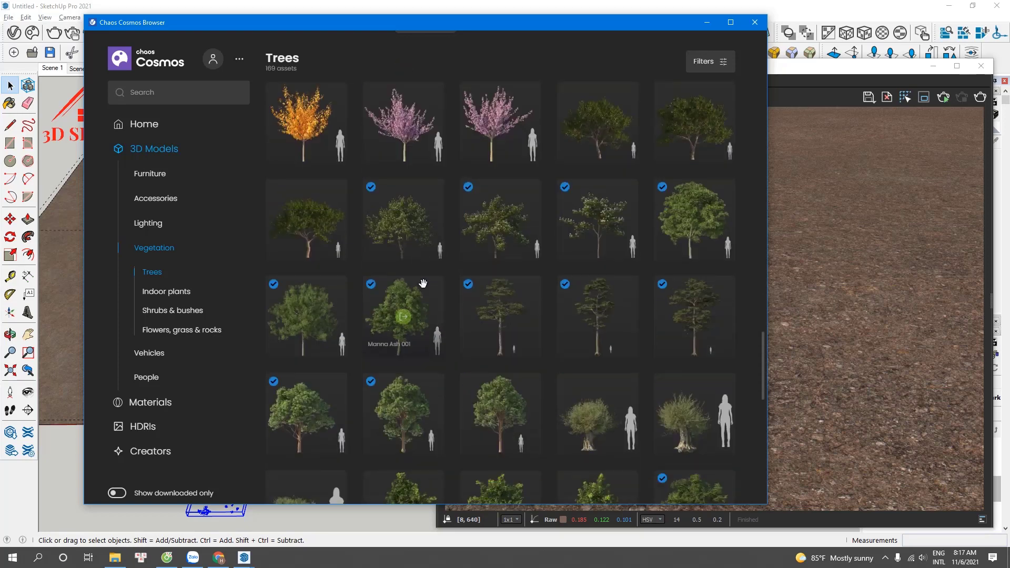
scroll(422, 283, down, 2)
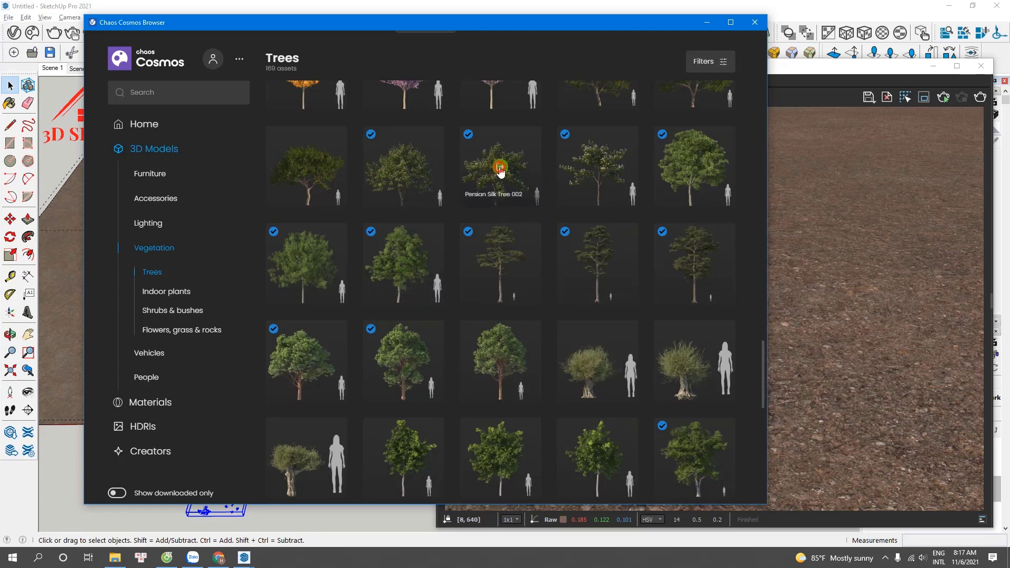
click(500, 167)
scroll(344, 266, down, 5)
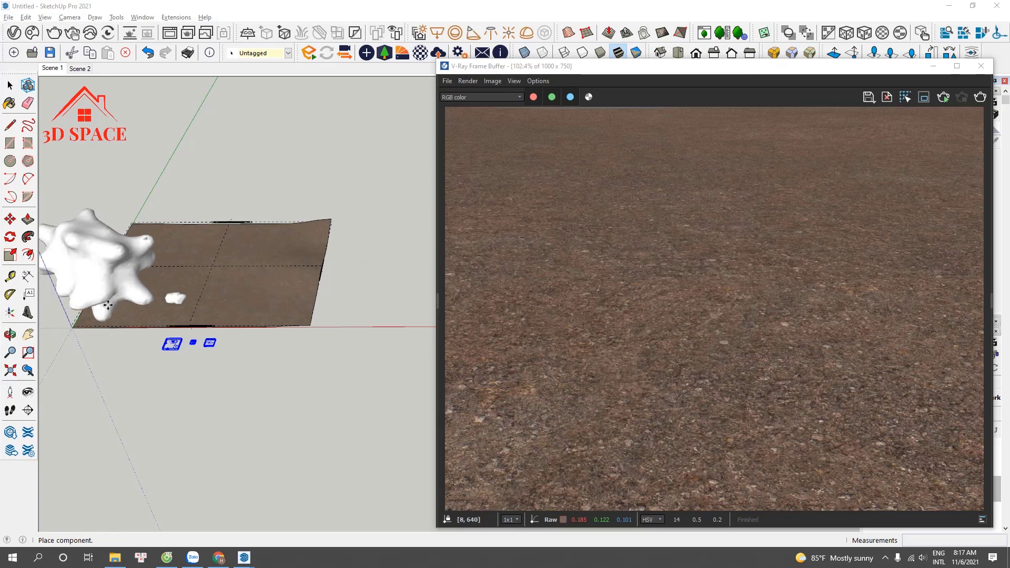
click(107, 305)
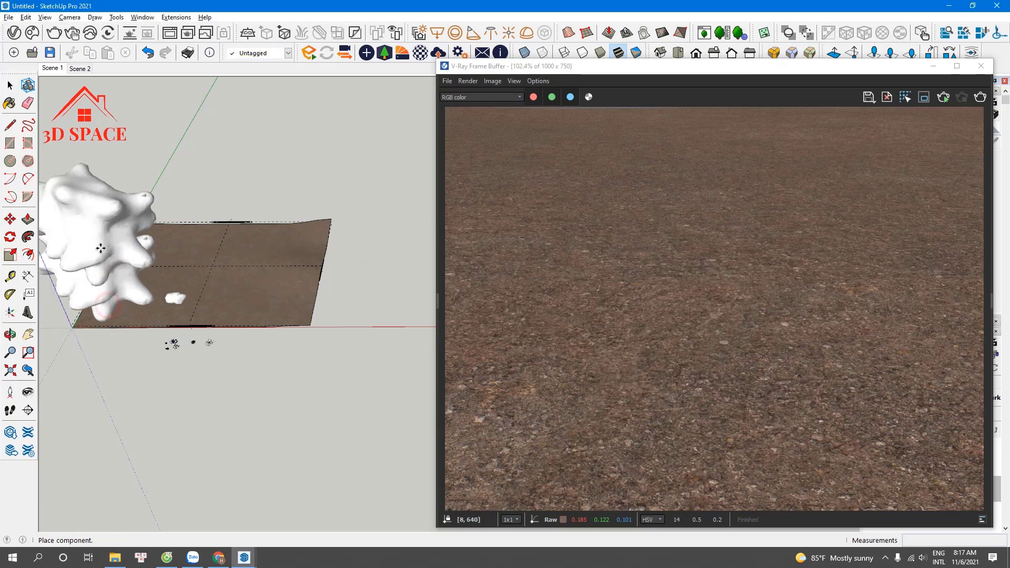
Render Scene 1 interactively with V-Ray to check the boulder and the tree's shadow, and stop the render
click(56, 70)
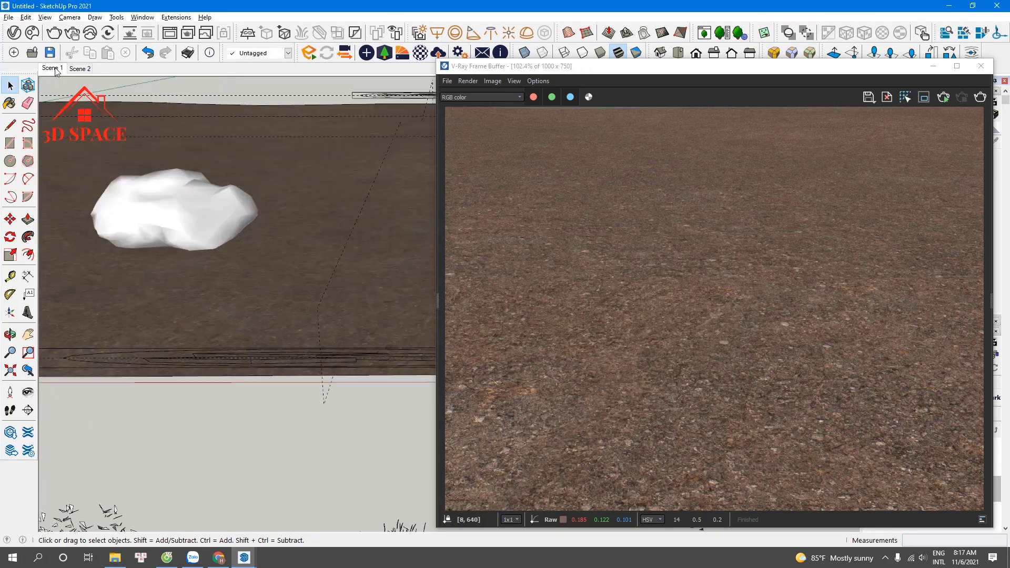
click(942, 97)
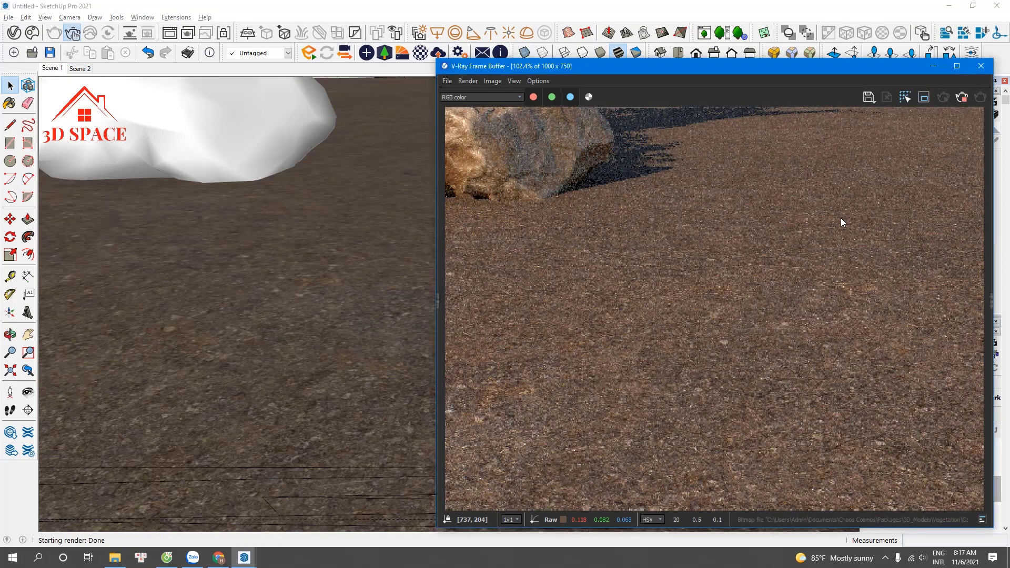
scroll(715, 316, down, 2)
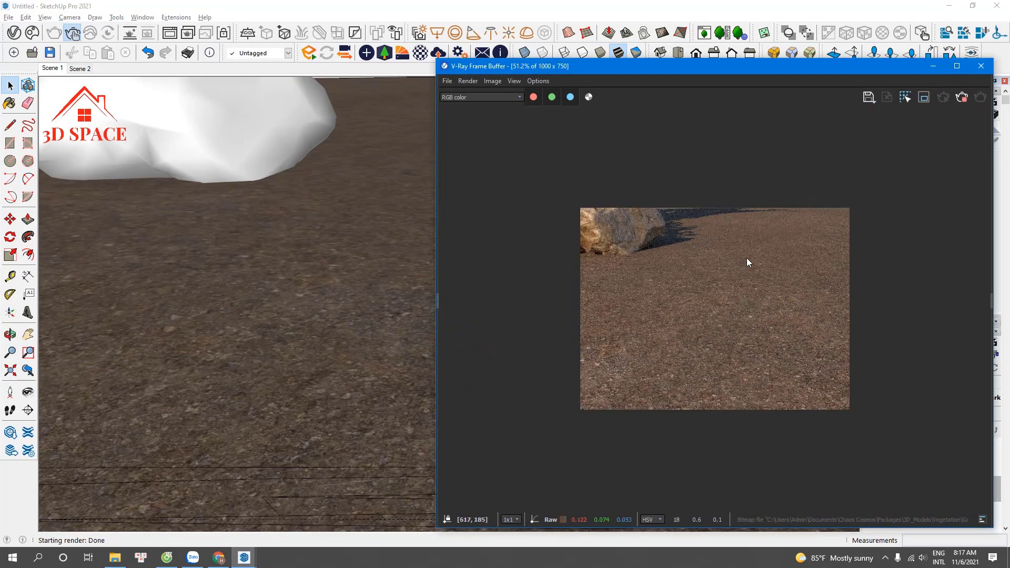
scroll(747, 261, up, 2)
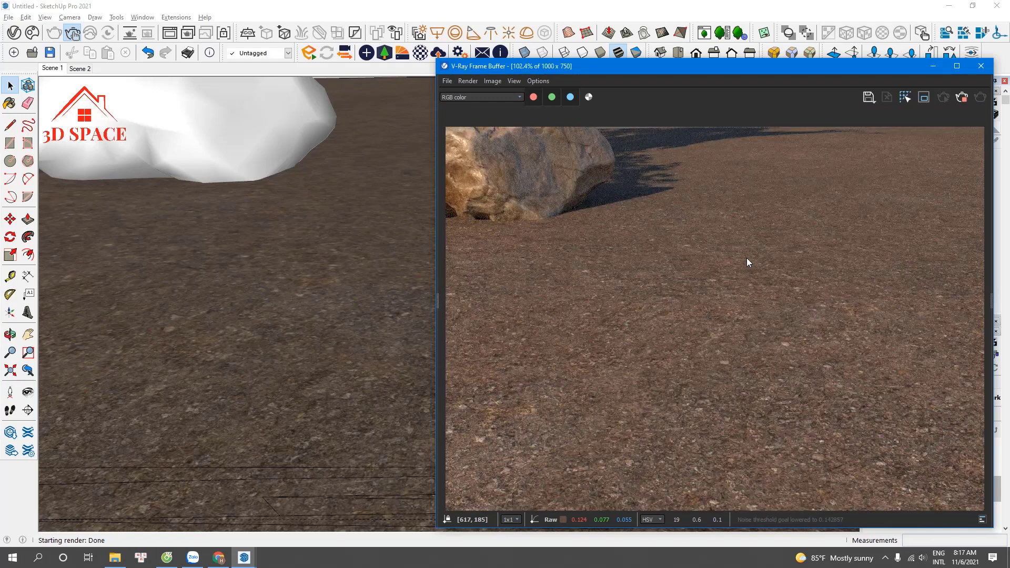
click(962, 97)
Delete the Persian silk tree from the terrain
scroll(315, 287, down, 5)
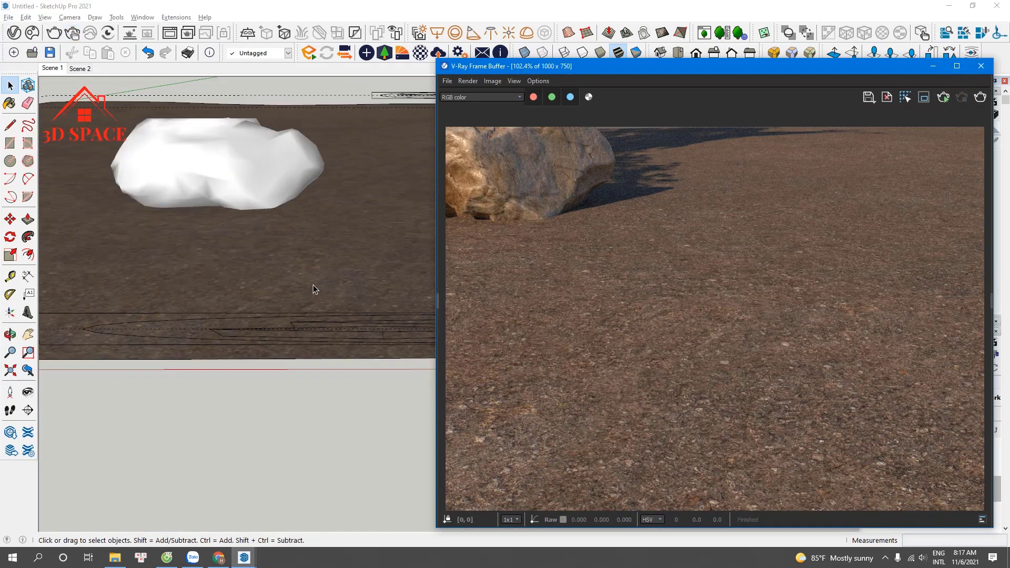
scroll(317, 292, up, 2)
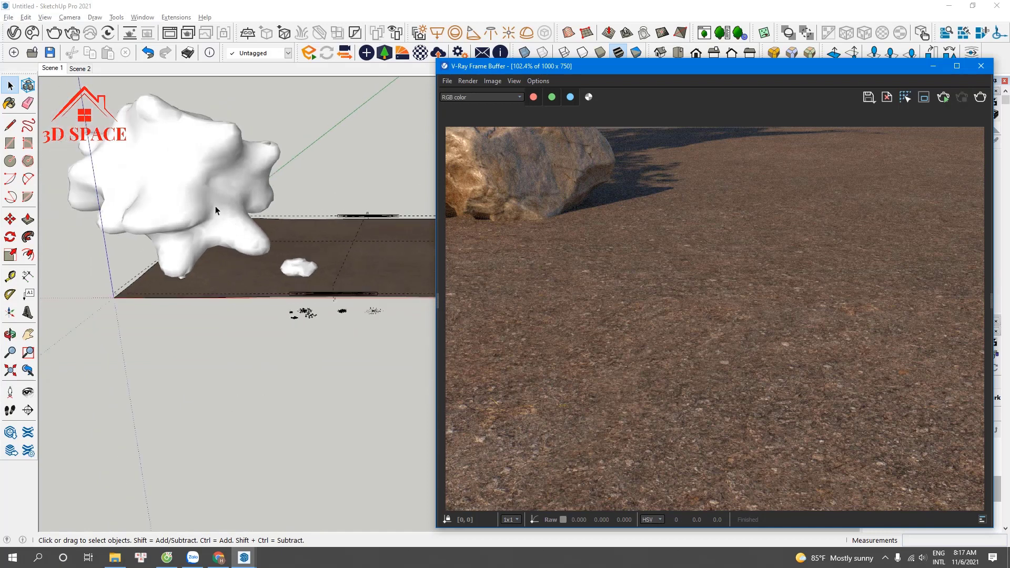
scroll(205, 261, up, 2)
click(223, 217)
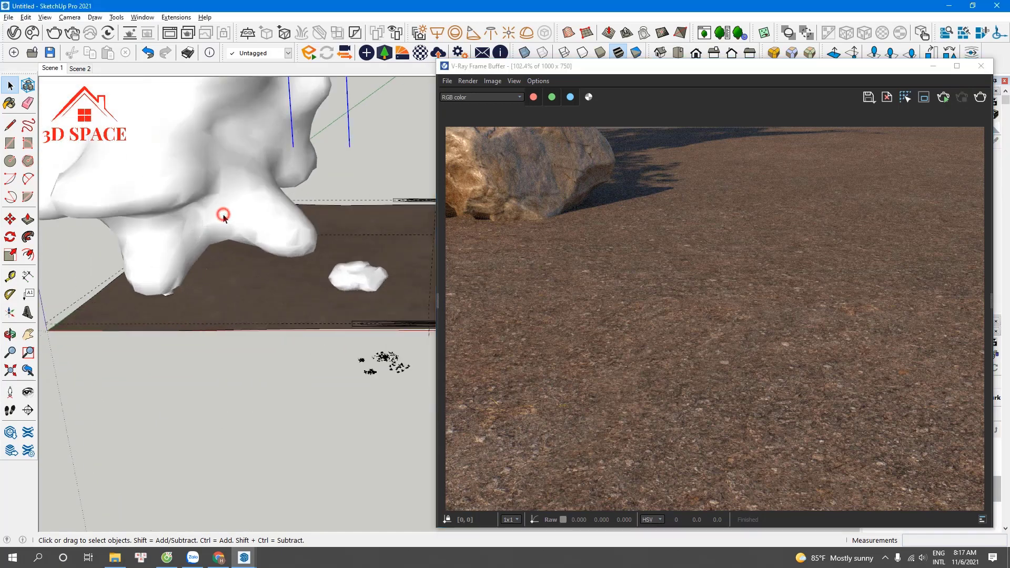
key(Delete)
Scale the boulder down to about 0.77 and move it closer to the terrain's front edge
scroll(376, 284, up, 1)
click(375, 284)
scroll(375, 284, up, 2)
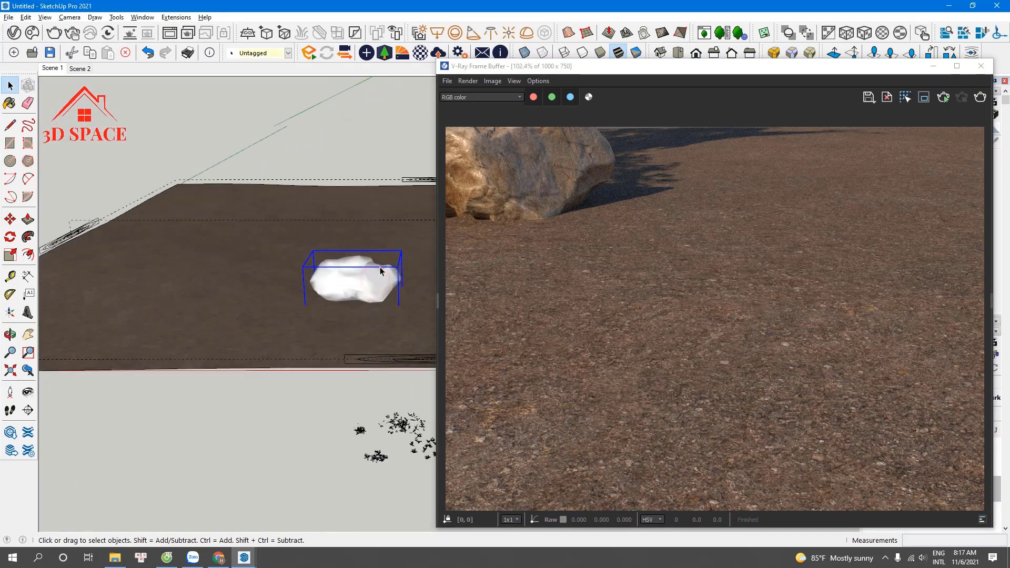
key(s)
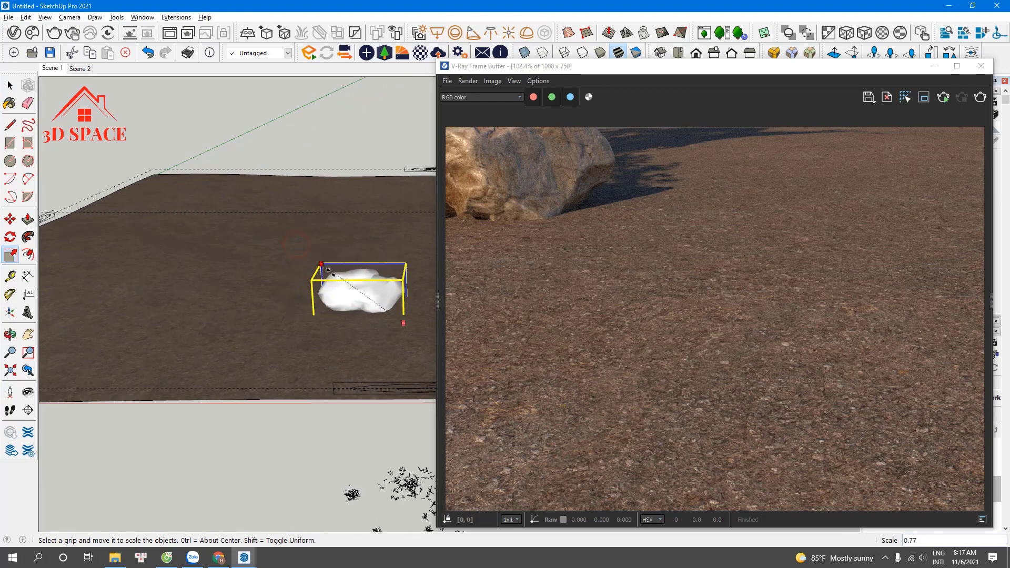
key(m)
scroll(371, 314, up, 2)
click(375, 315)
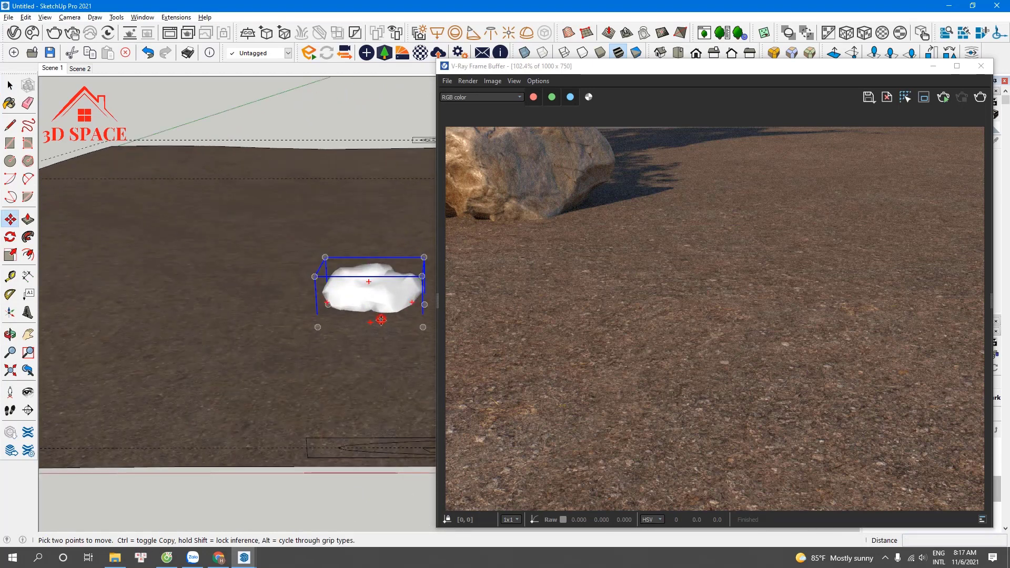
click(363, 386)
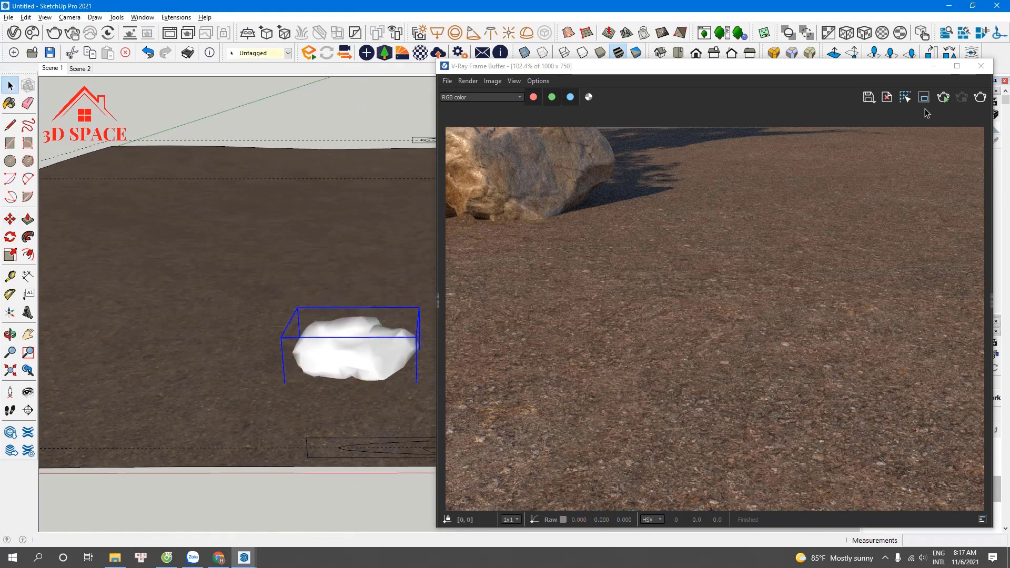
Start the interactive V-Ray render in Scene 1 and move the boulder about 321 mm further into the camera view
click(943, 97)
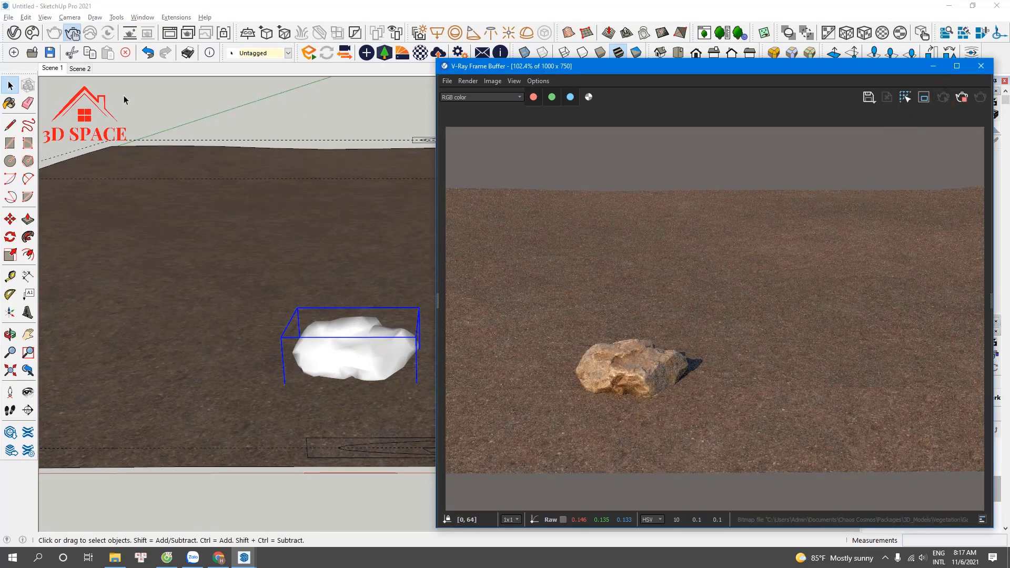
click(52, 71)
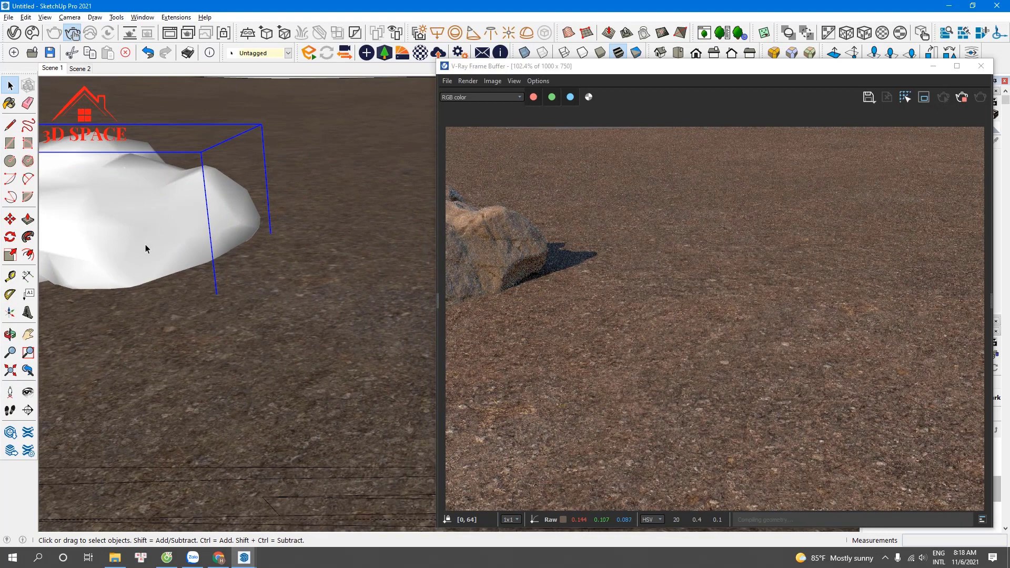
key(m)
click(153, 308)
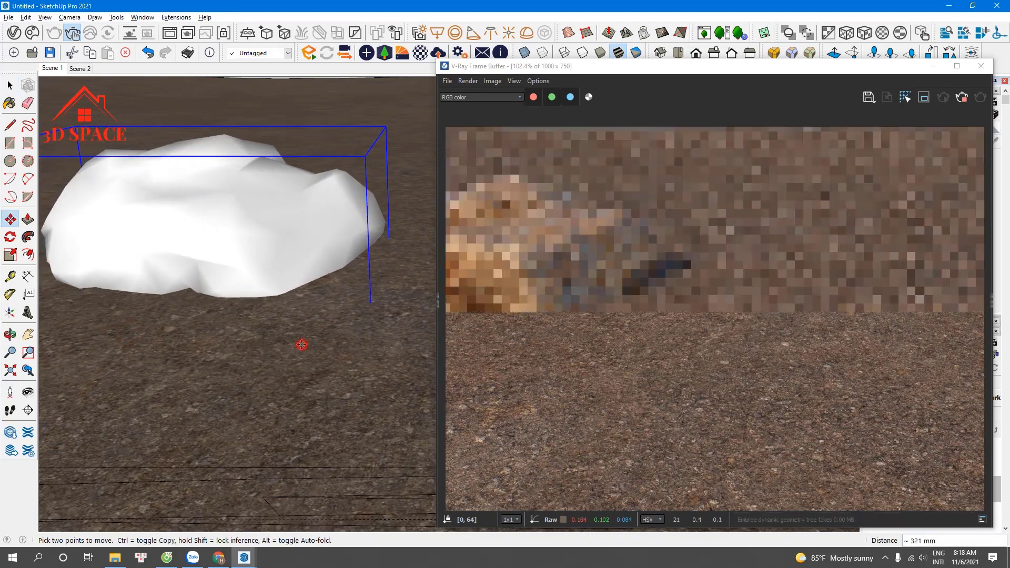
click(301, 345)
key(space)
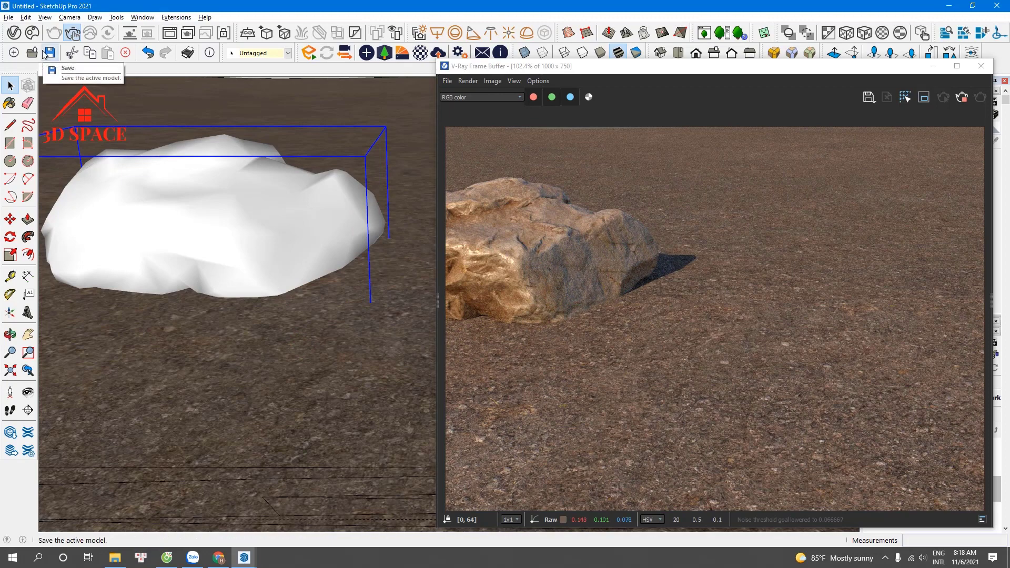
Add the Field Grass 006 clump beside the terrain as a guest of the V-Ray Scatter
click(16, 34)
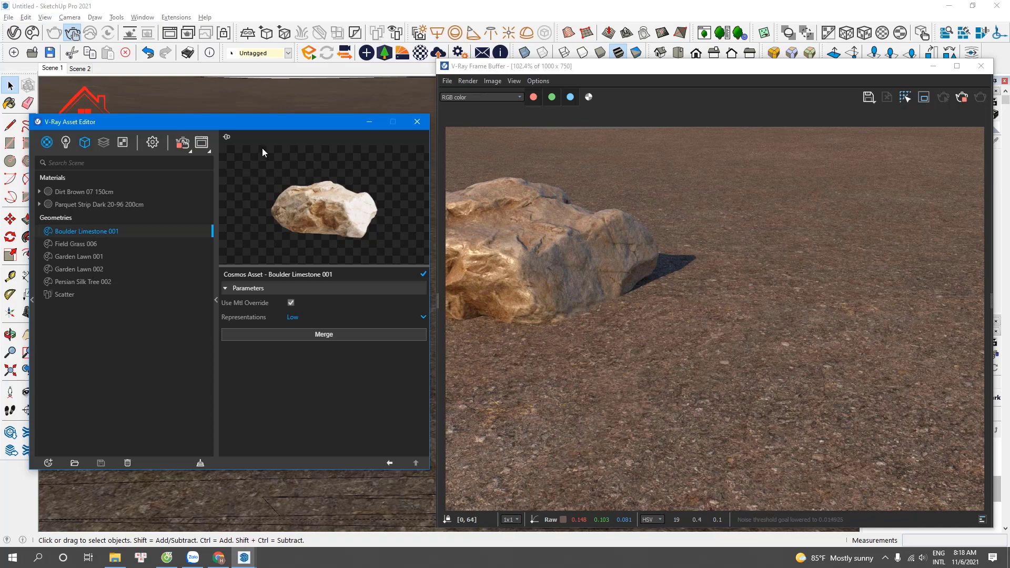
drag(289, 128, 291, 40)
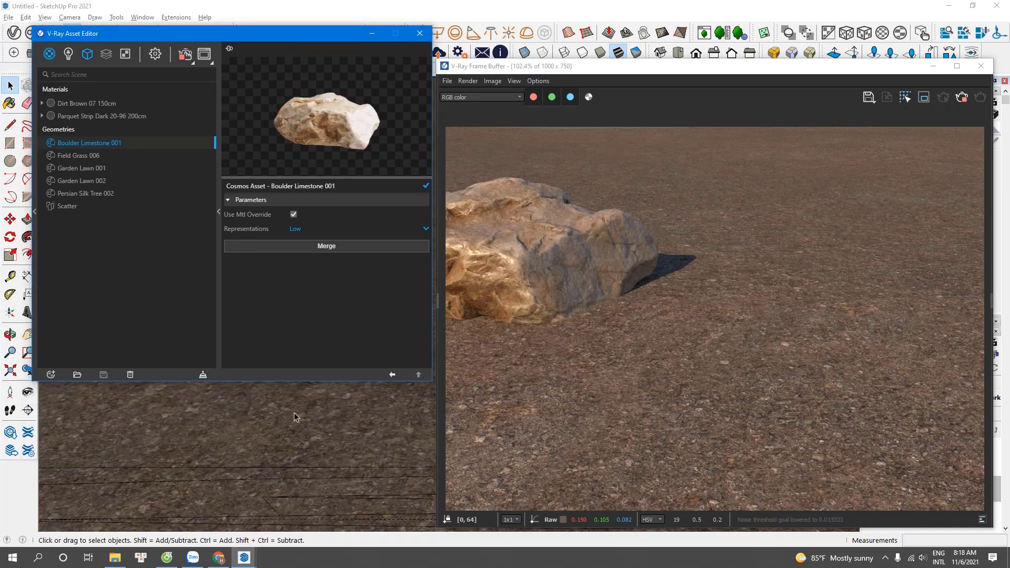
scroll(269, 428, down, 3)
scroll(234, 446, down, 4)
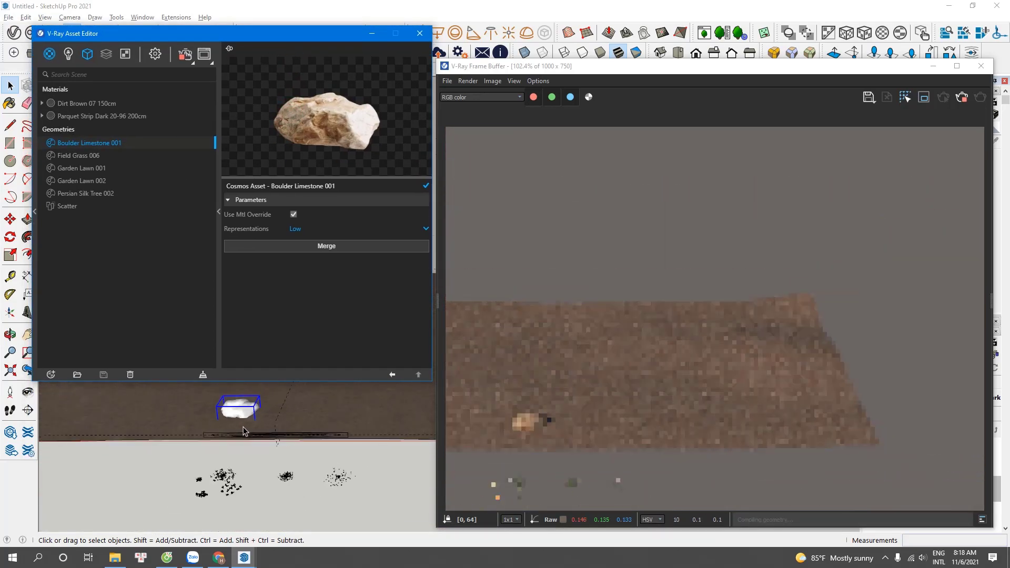
click(287, 477)
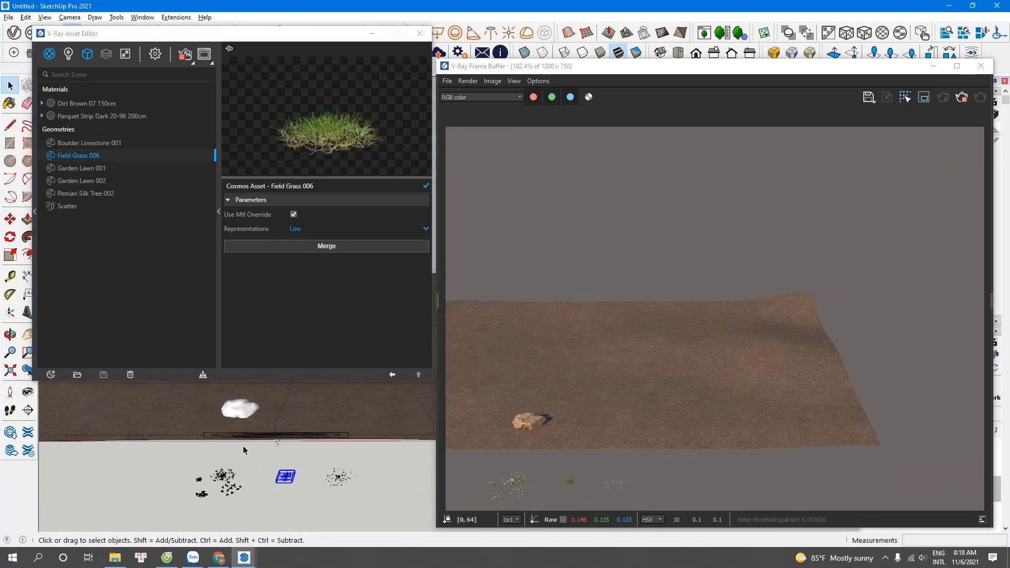
click(67, 208)
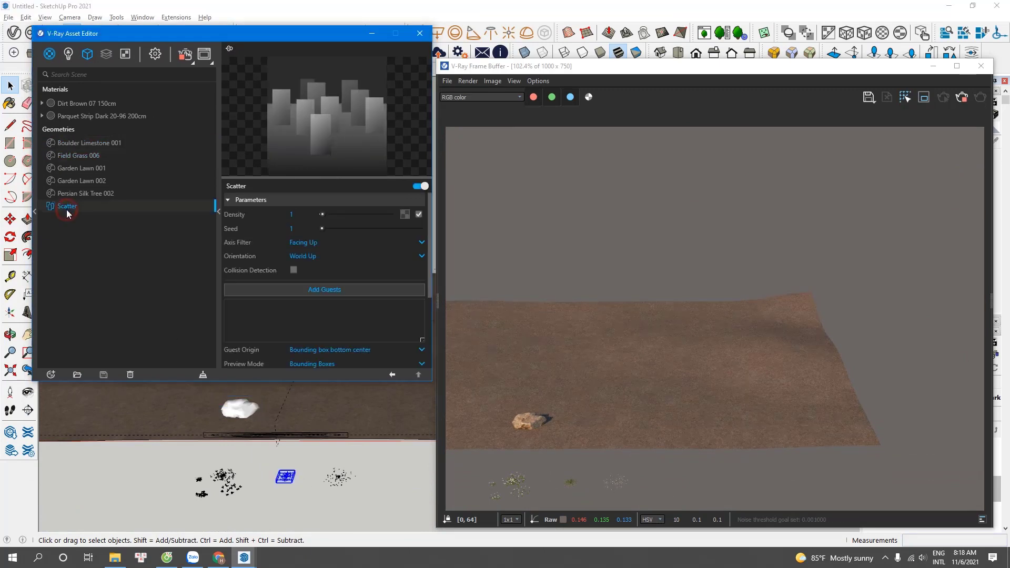
click(329, 293)
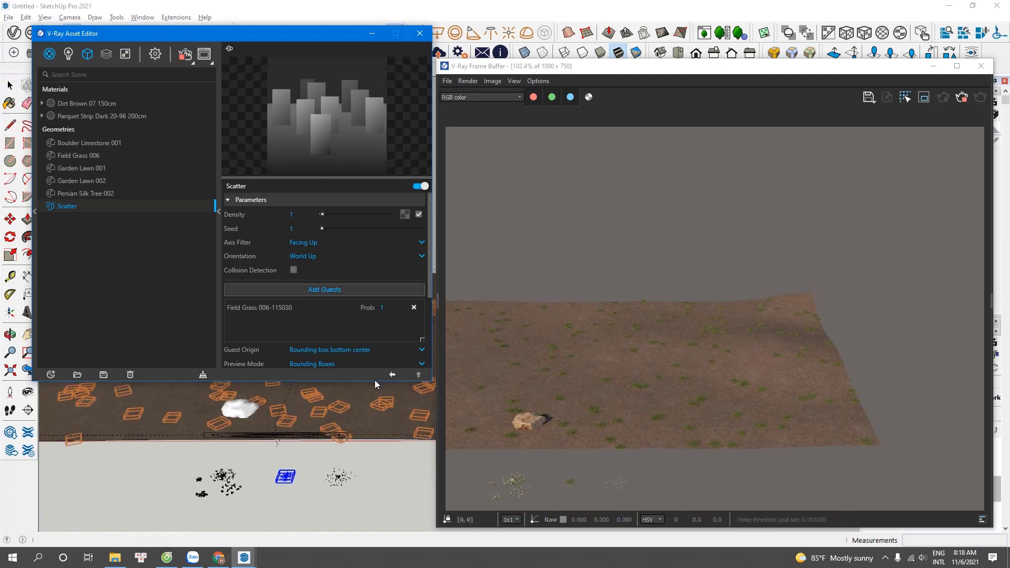
Raise the Scatter's density gradually to about 71.8 to try a thicker grass cover on the terrain
drag(371, 381, 363, 514)
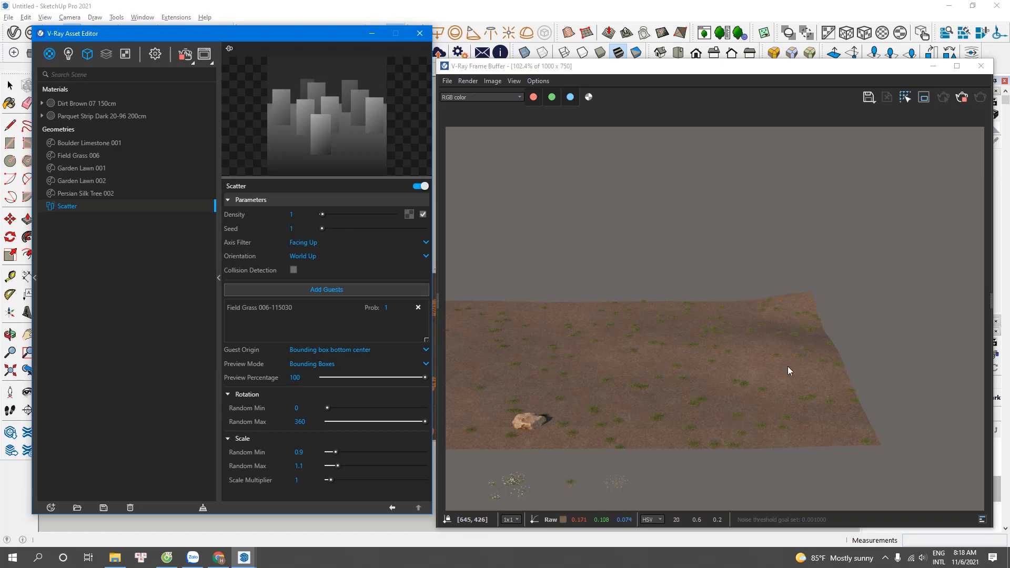
drag(323, 216, 330, 214)
click(334, 215)
drag(335, 215, 358, 215)
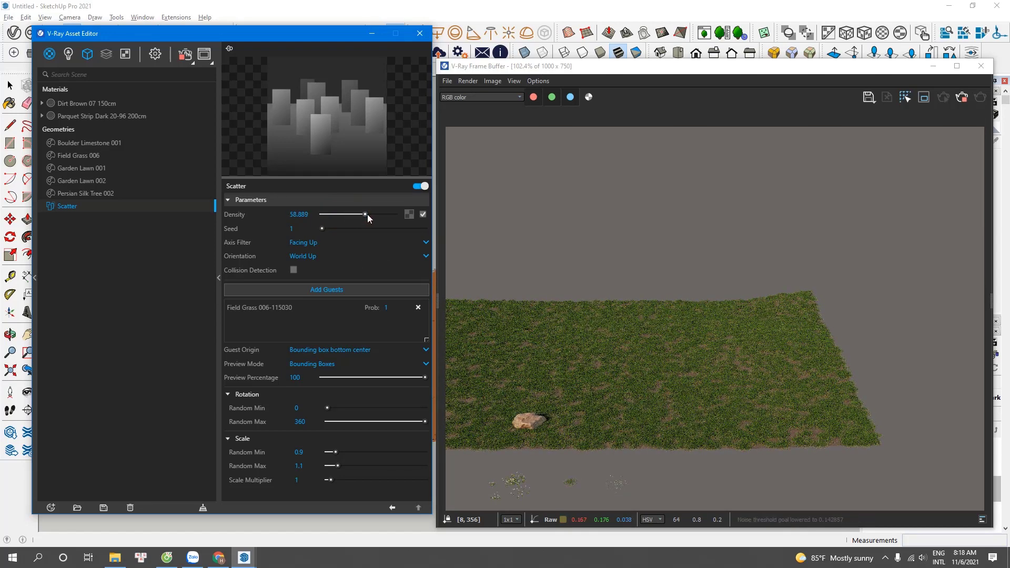
drag(367, 214, 369, 214)
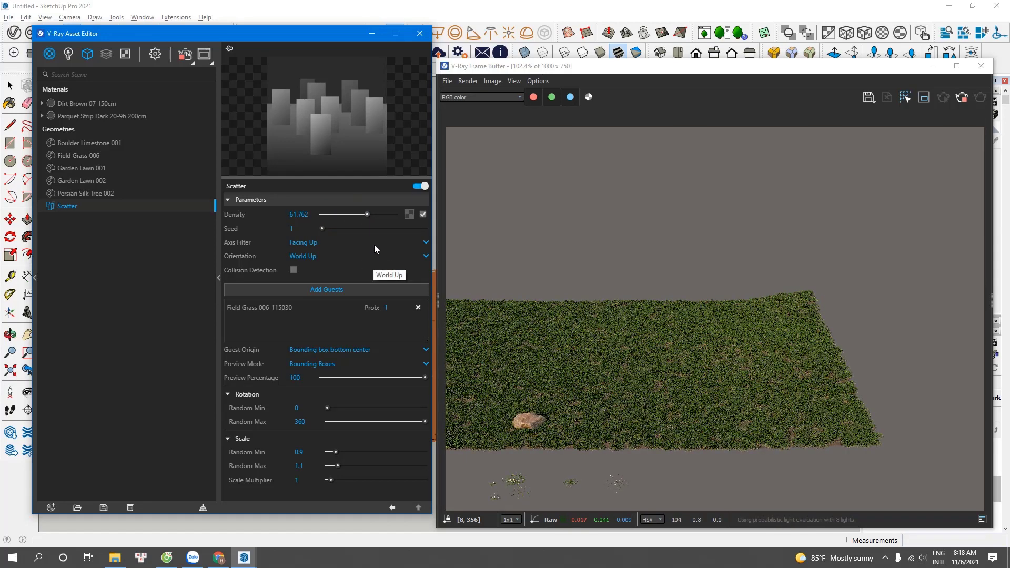
drag(368, 214, 374, 214)
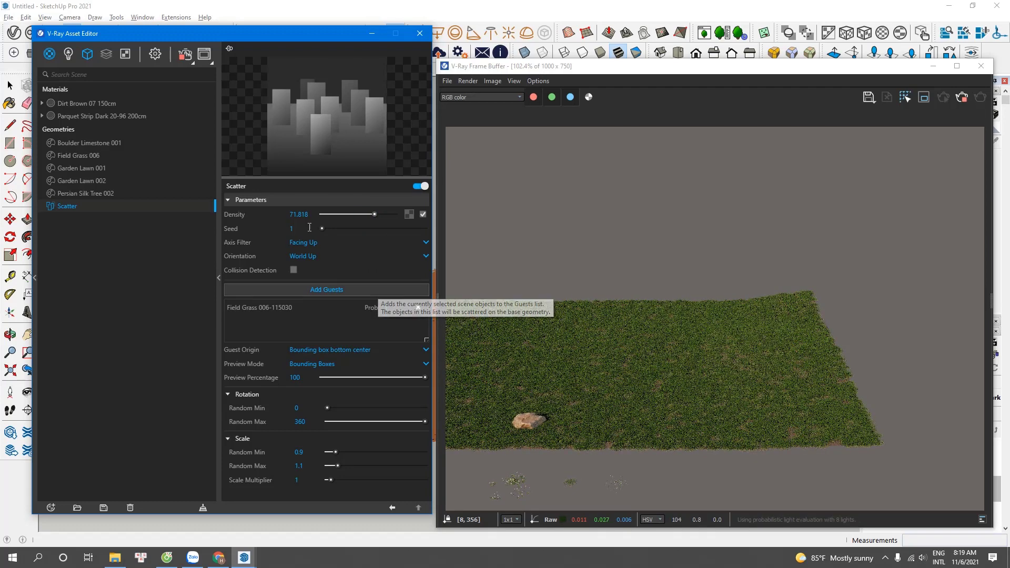
Set the Scatter's density to 100 to try a full grass cover
double_click(298, 214)
text(1)
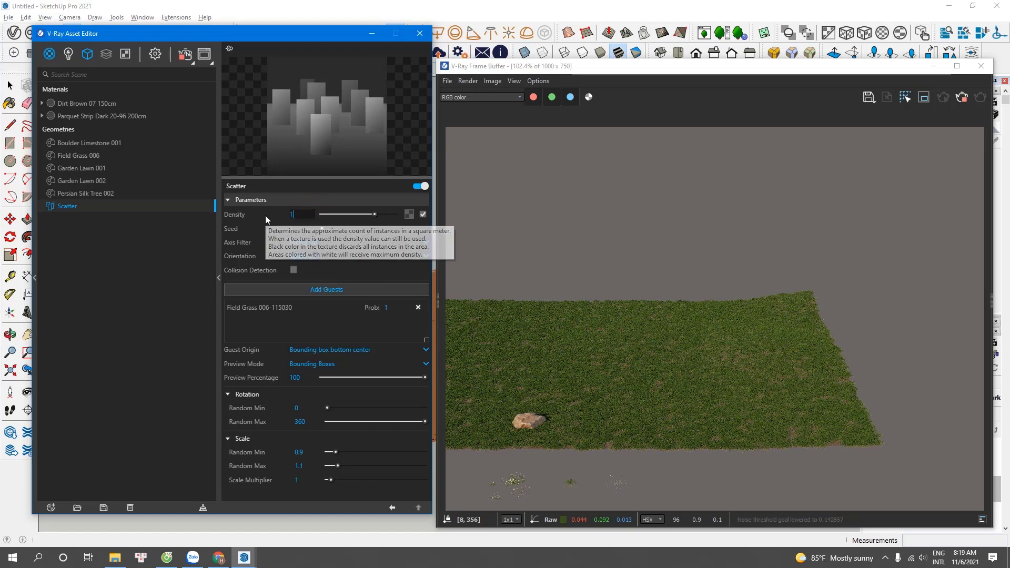
text(00)
key(Return)
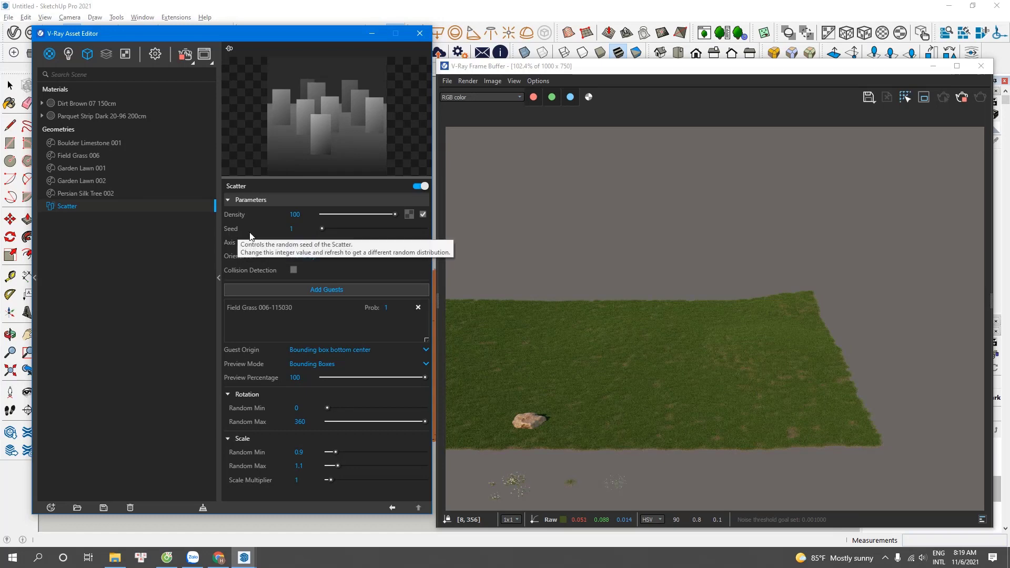
Try sparser grass on the terrain with Scatter densities of 10 and 5
click(306, 213)
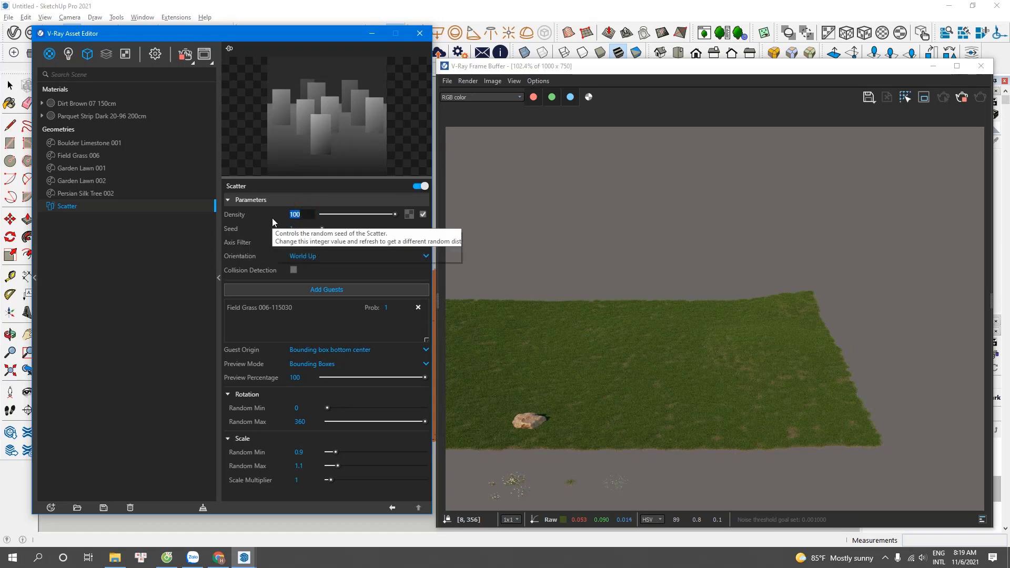
text(10)
key(Return)
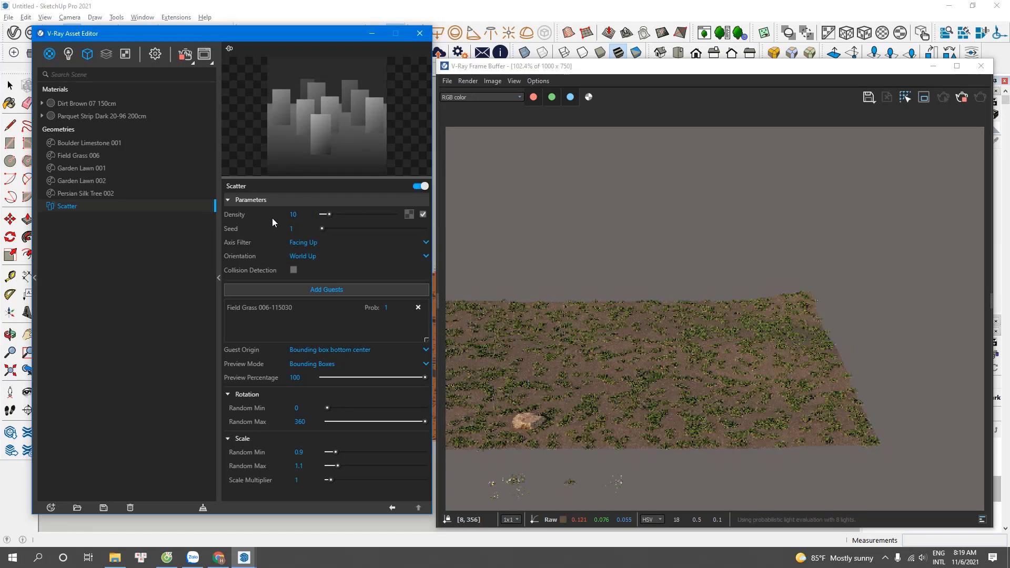
click(304, 215)
text(5)
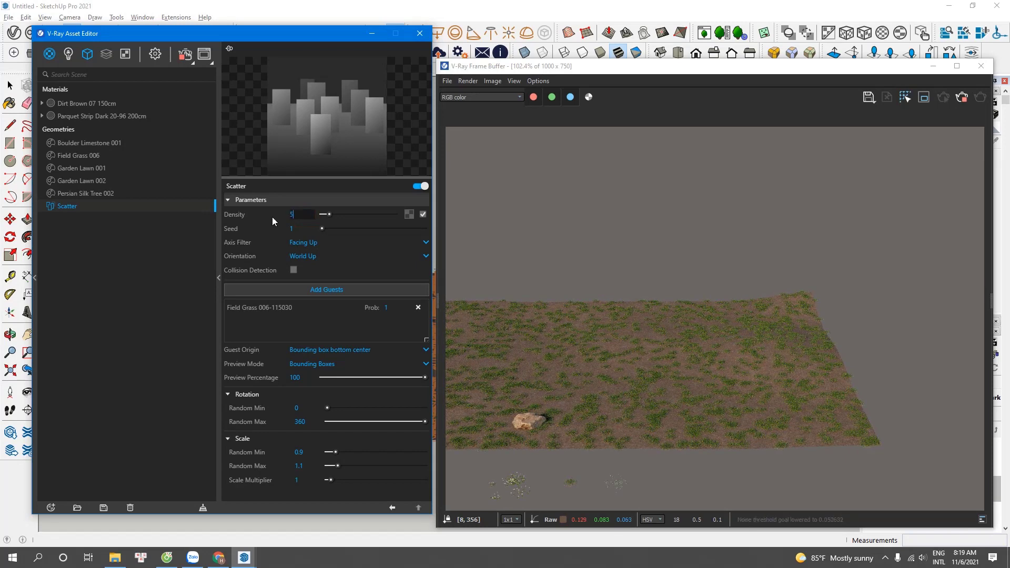
key(Return)
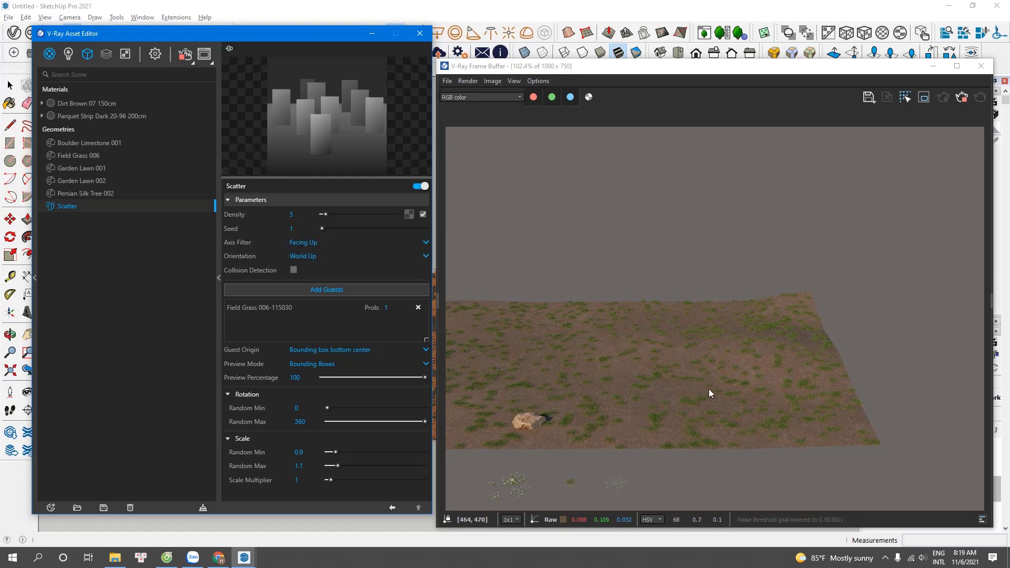
Set the Scatter's density to 1 and its random seed to 9
drag(325, 230, 330, 228)
click(302, 214)
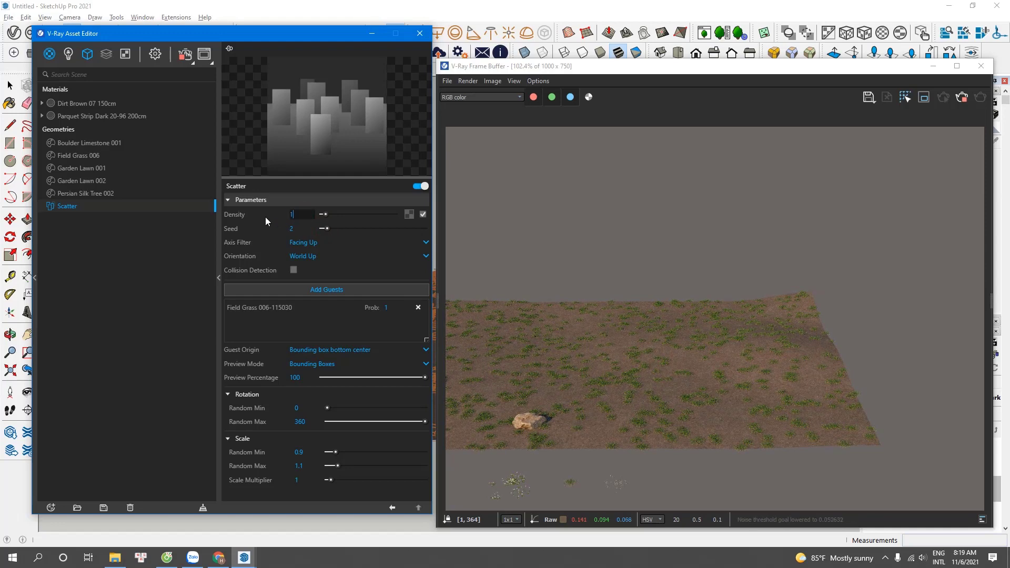
text(1)
key(Return)
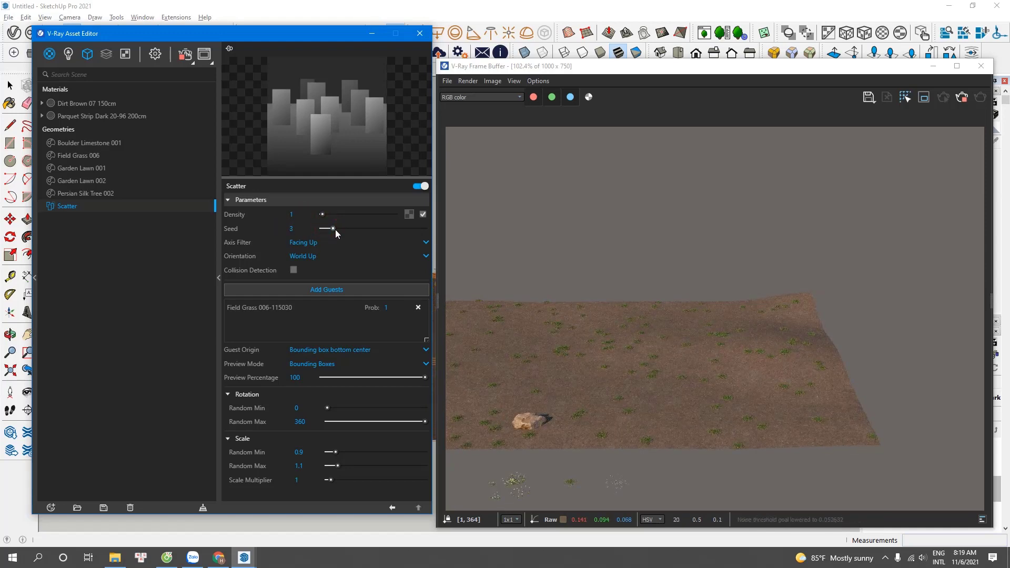
drag(345, 229, 351, 232)
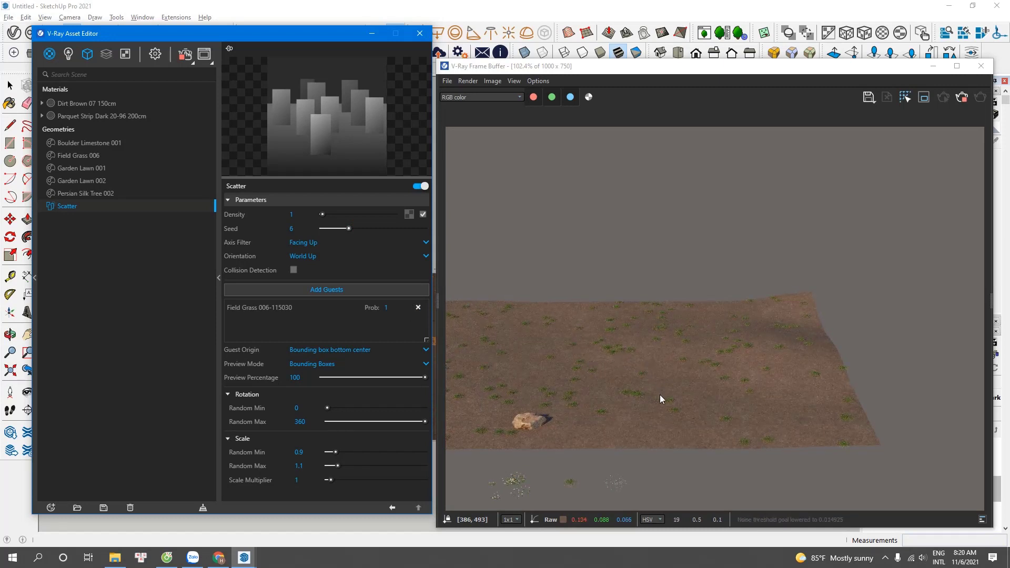
drag(349, 228, 365, 229)
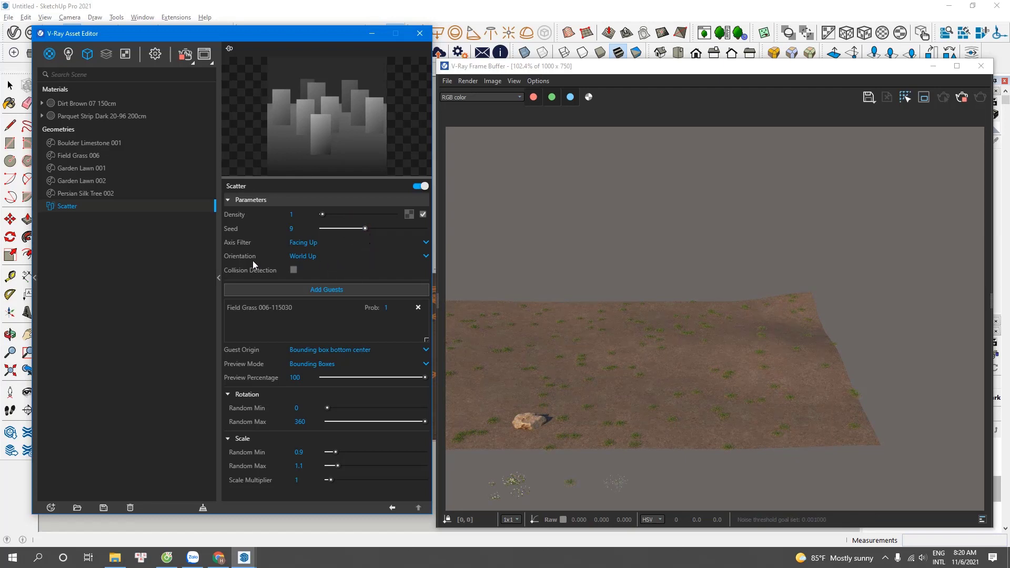
Set the Scatter's orientation to Along Normals while viewing the grass close up on the sloping terrain
mouse_move(240, 259)
drag(315, 36, 161, 48)
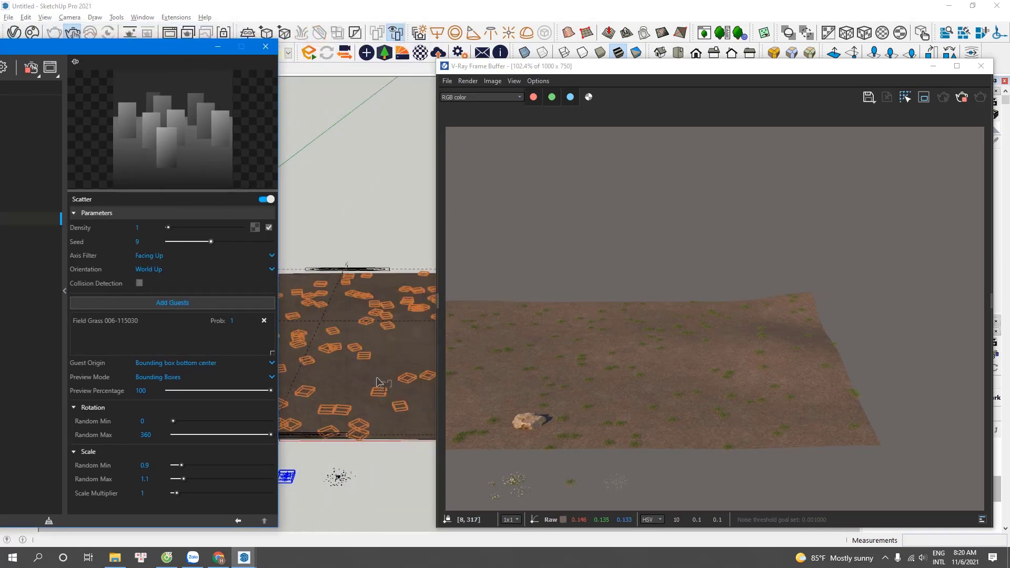
middle_drag(287, 388, 415, 350)
scroll(408, 338, up, 5)
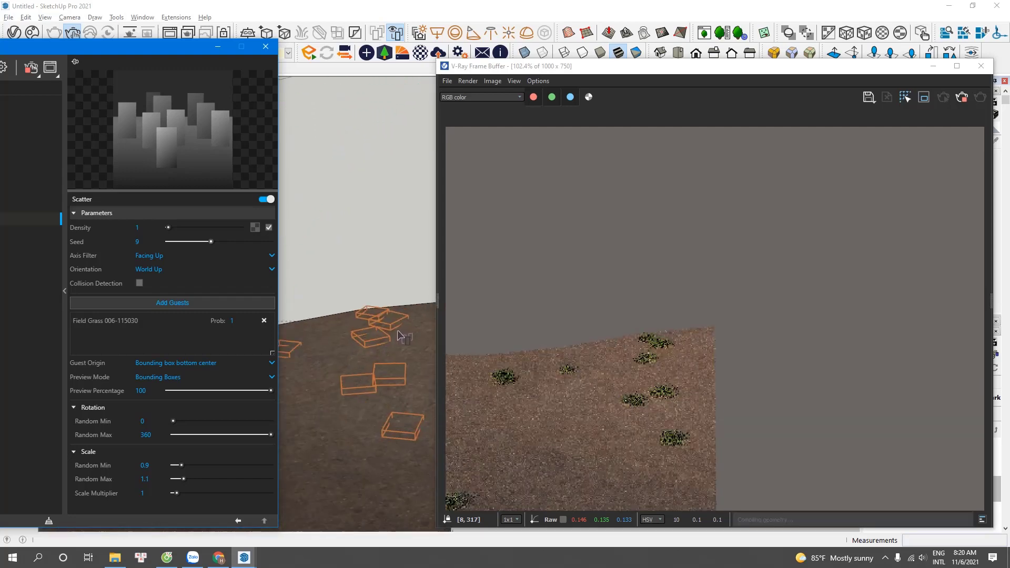
mouse_move(366, 382)
middle_down()
mouse_move(368, 310)
mouse_move(377, 311)
mouse_move(291, 300)
middle_up()
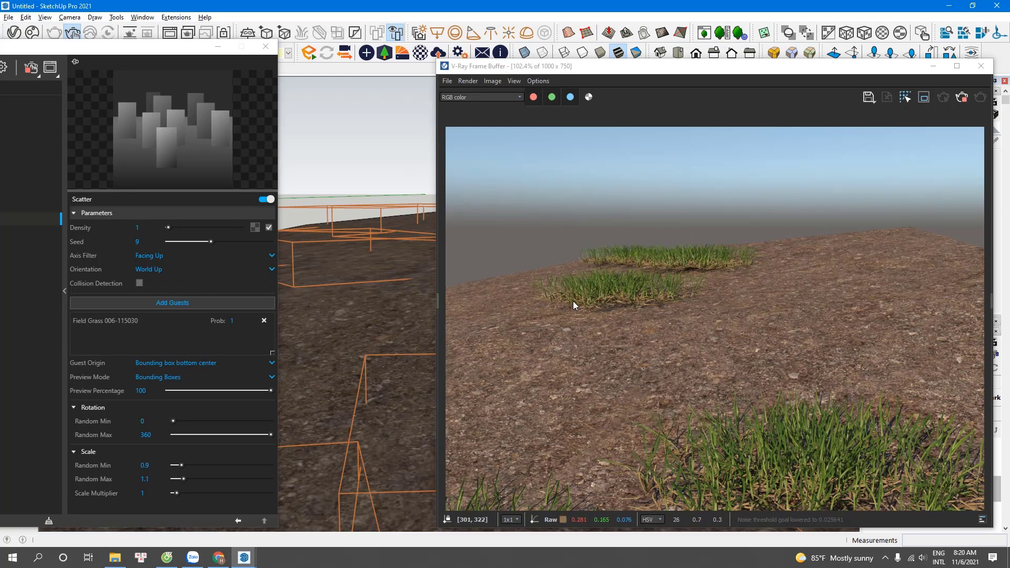
click(163, 270)
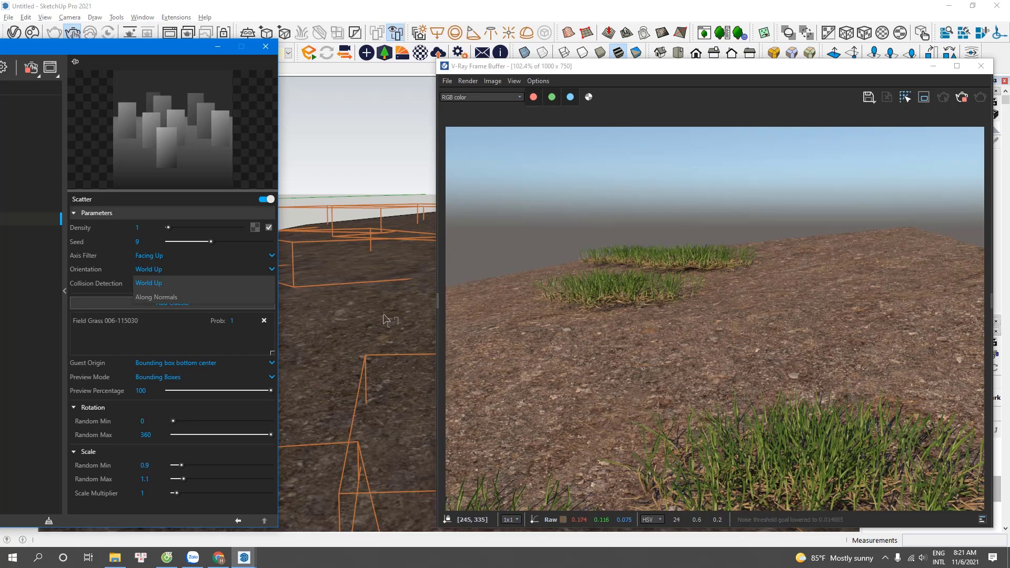
click(168, 298)
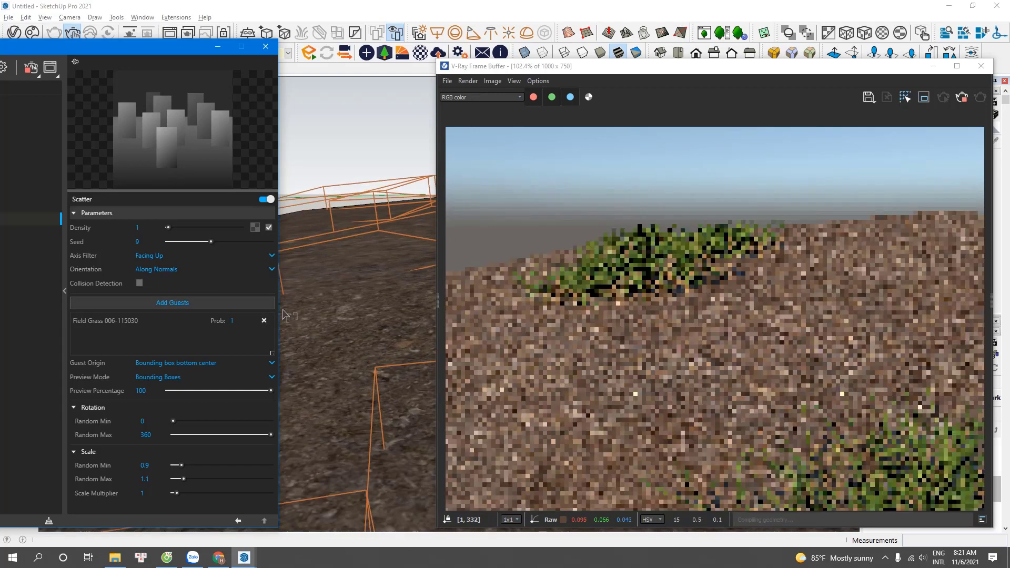
Compare the grass with the World Up orientation and return the Scatter to Along Normals
click(166, 269)
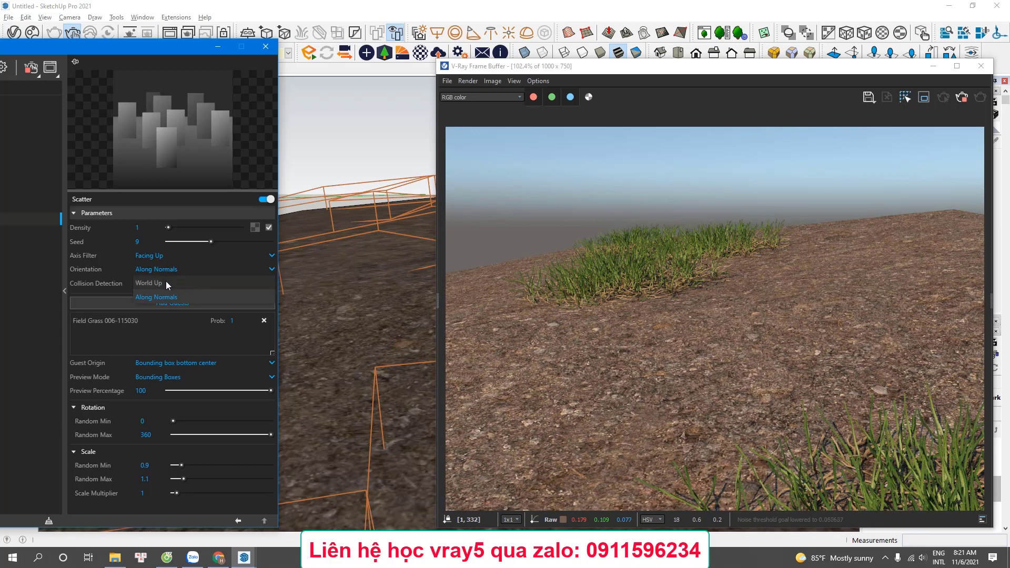
click(166, 283)
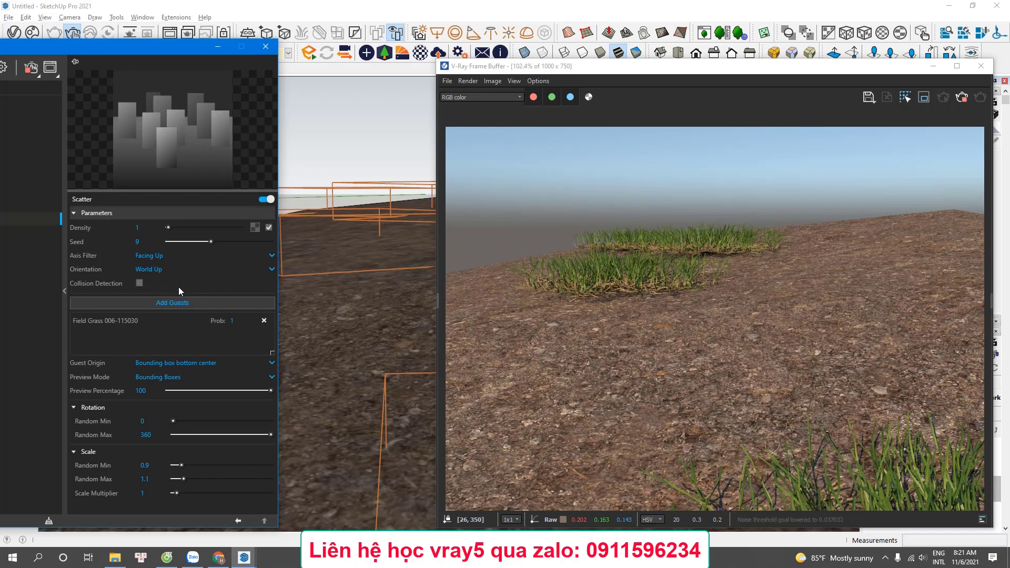
click(150, 271)
click(163, 297)
Restart the interactive V-Ray render and return to the Scene 1 camera view
click(961, 97)
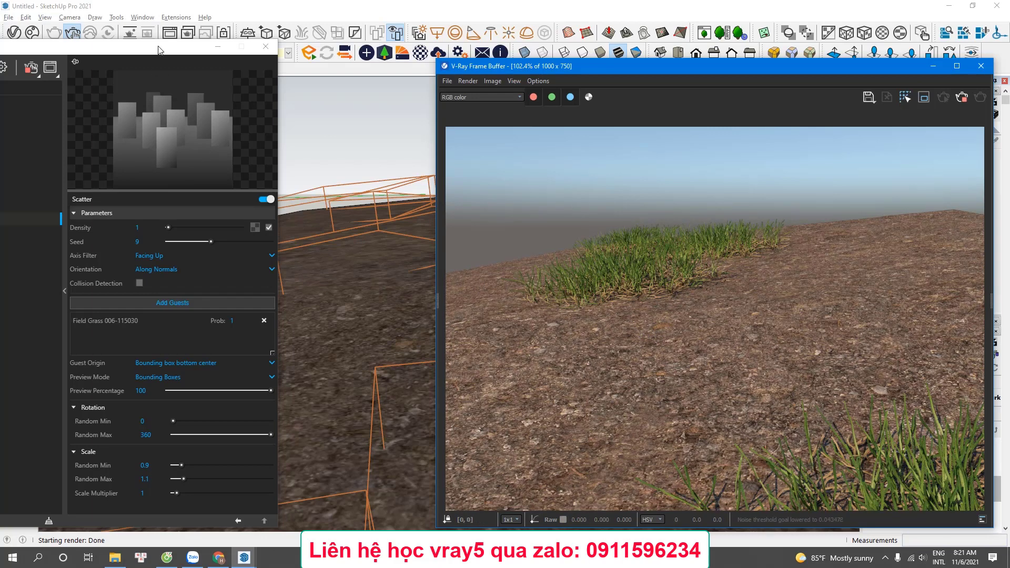
mouse_move(157, 46)
mouse_down()
mouse_move(251, 80)
mouse_move(276, 62)
mouse_move(295, 80)
mouse_move(367, 85)
mouse_move(581, 62)
mouse_up()
click(53, 69)
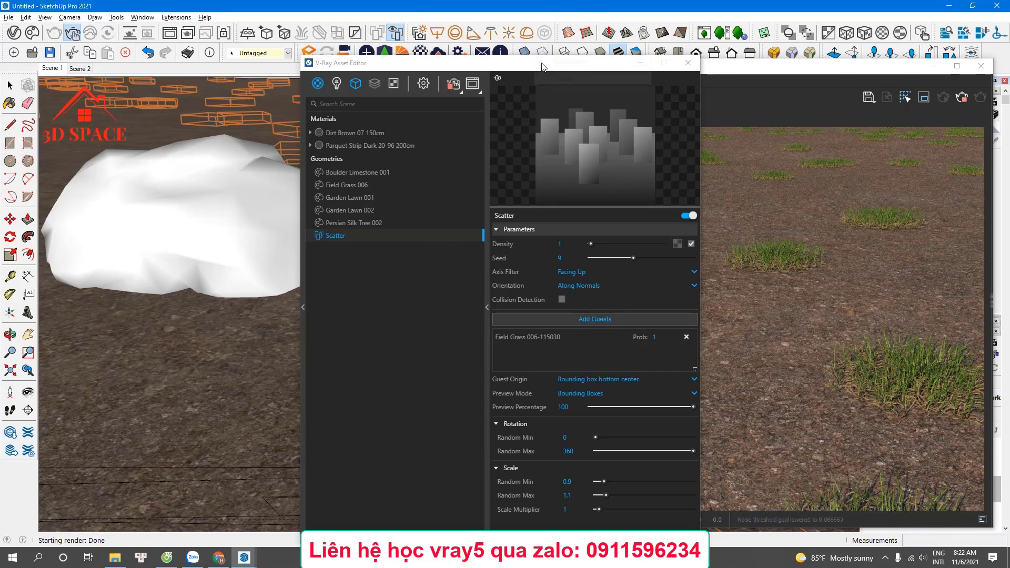
drag(540, 63, 484, 17)
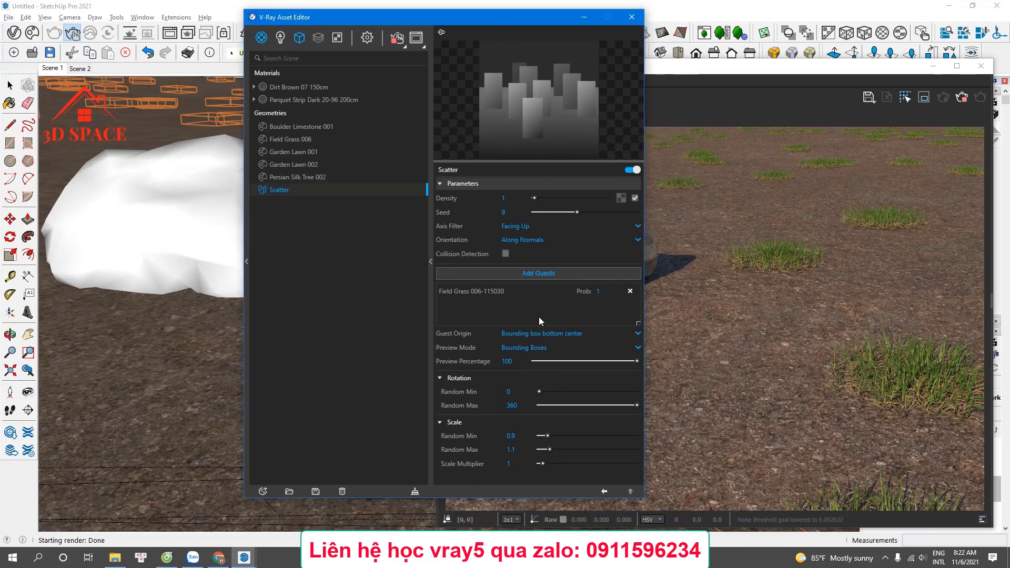
Try Points as the Scatter's preview mode and settle on None
mouse_move(447, 335)
drag(413, 21, 555, 12)
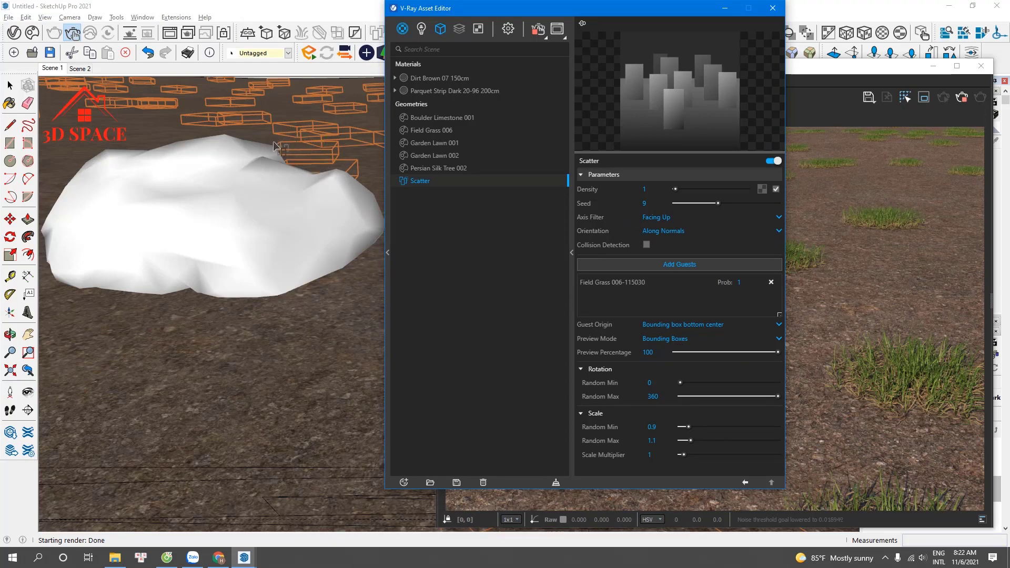
click(656, 341)
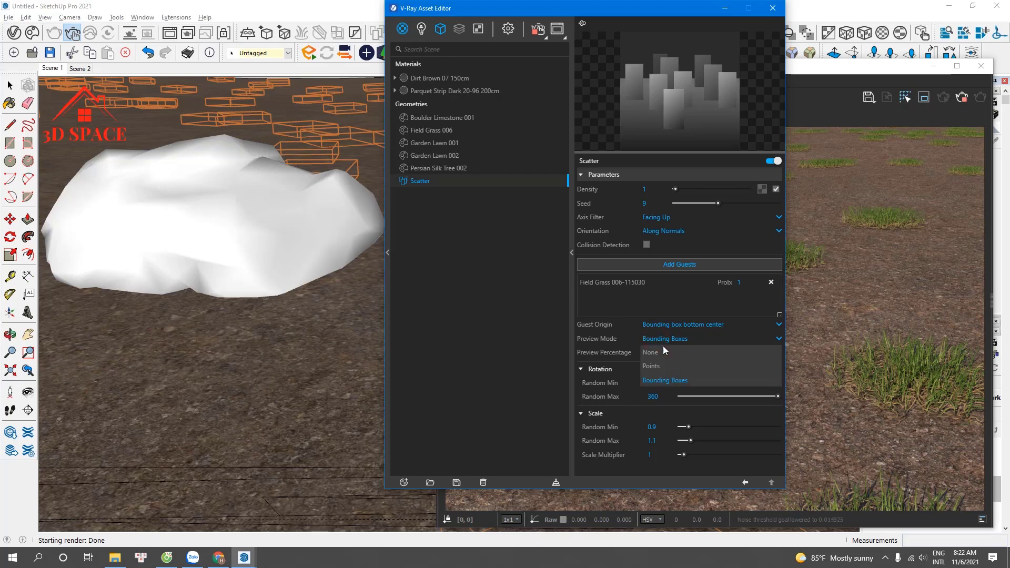
click(663, 366)
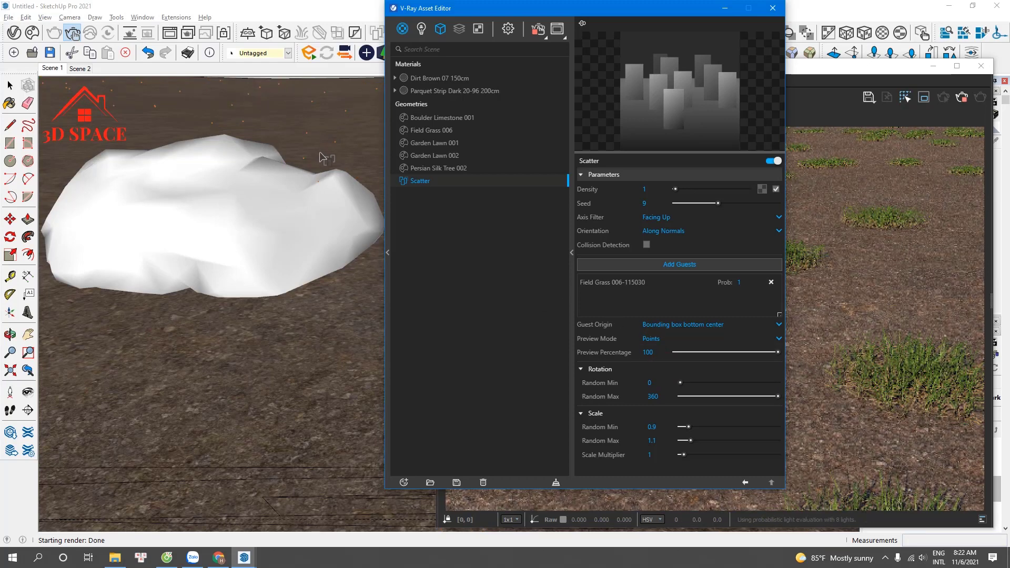
click(645, 342)
click(654, 351)
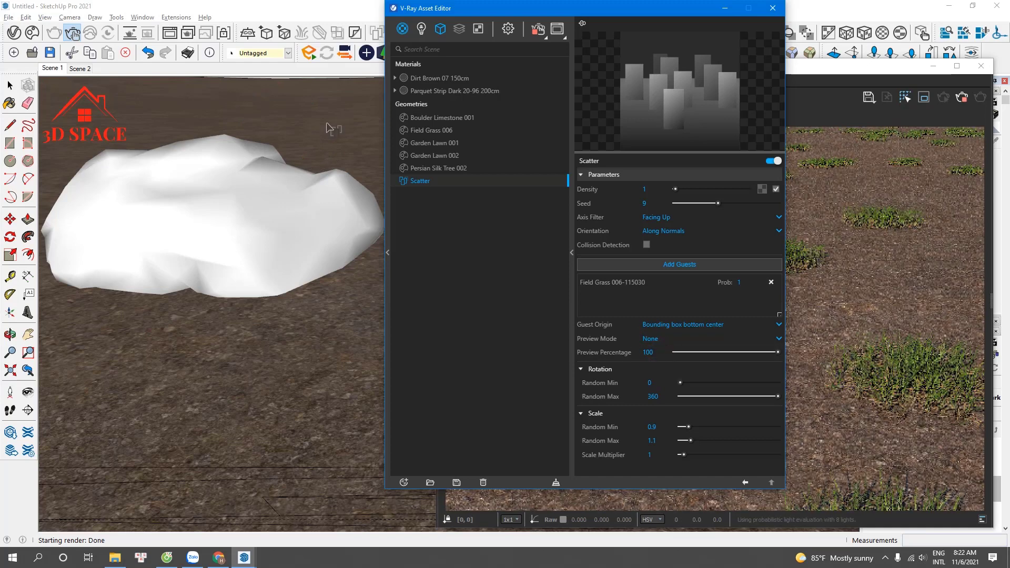
drag(518, 9, 621, 13)
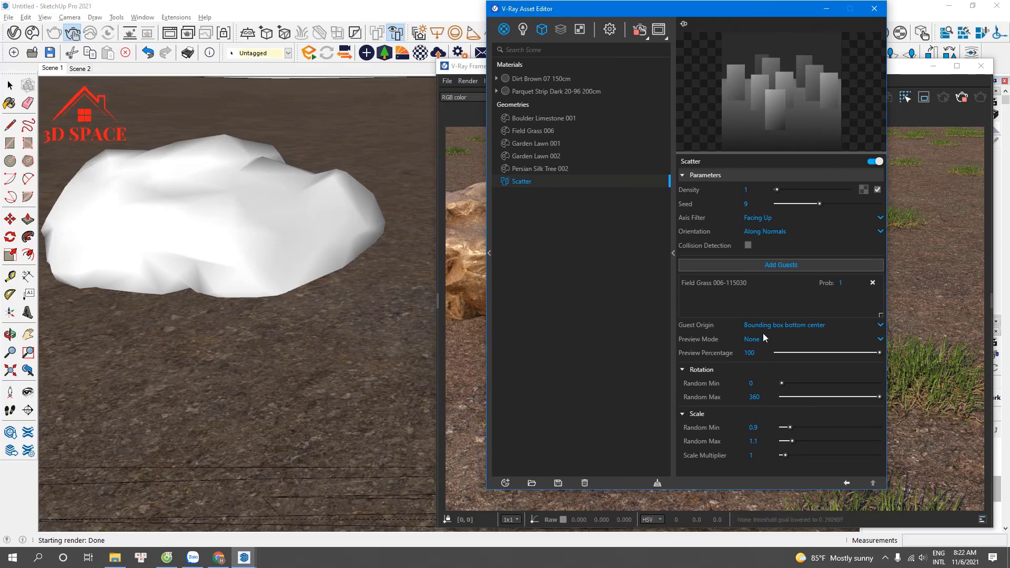
Set the Scatter's preview mode to Bounding Boxes and toggle the Scatter preview off and back on in the viewport
click(751, 340)
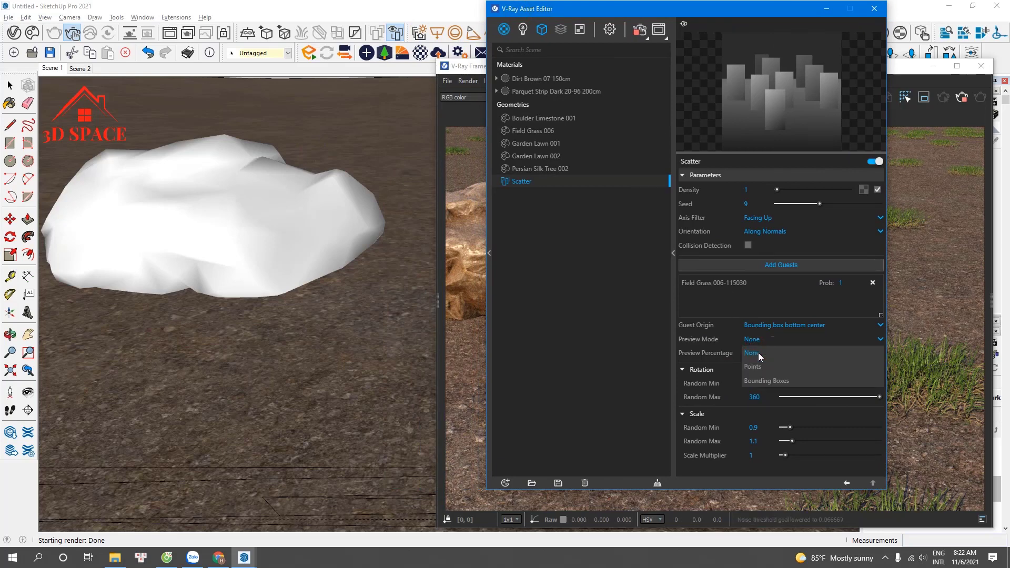
click(763, 378)
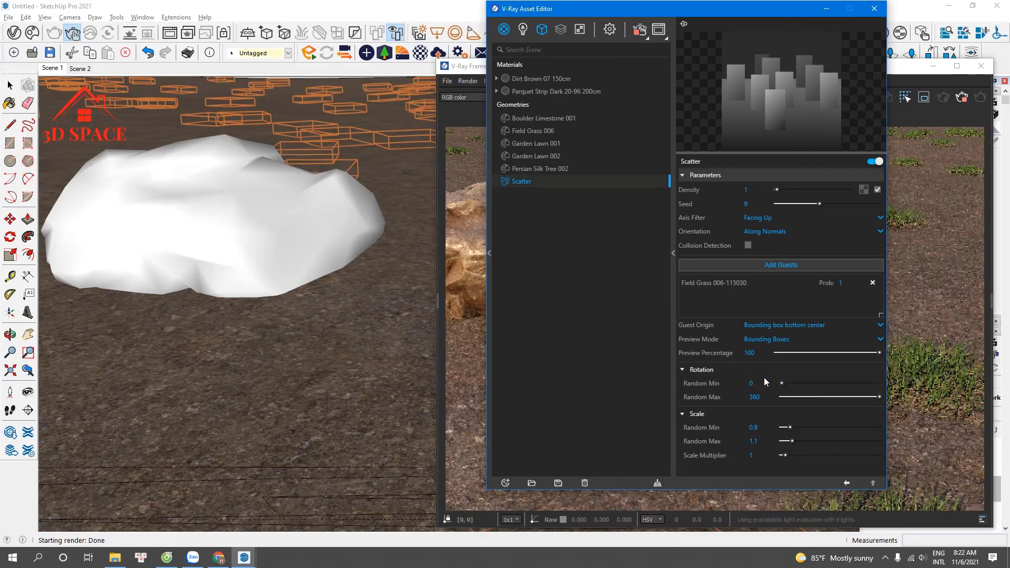
click(396, 33)
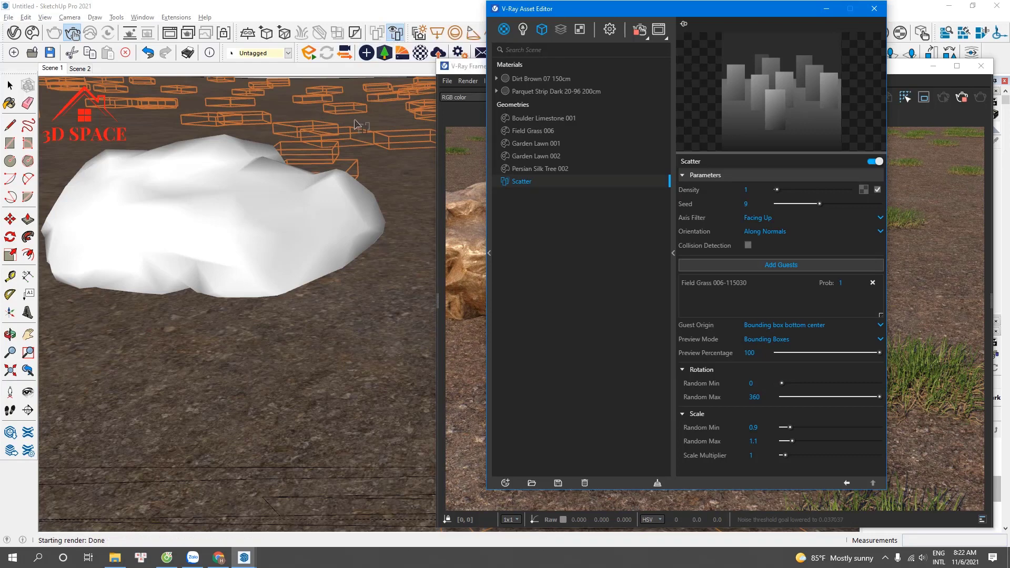
click(396, 34)
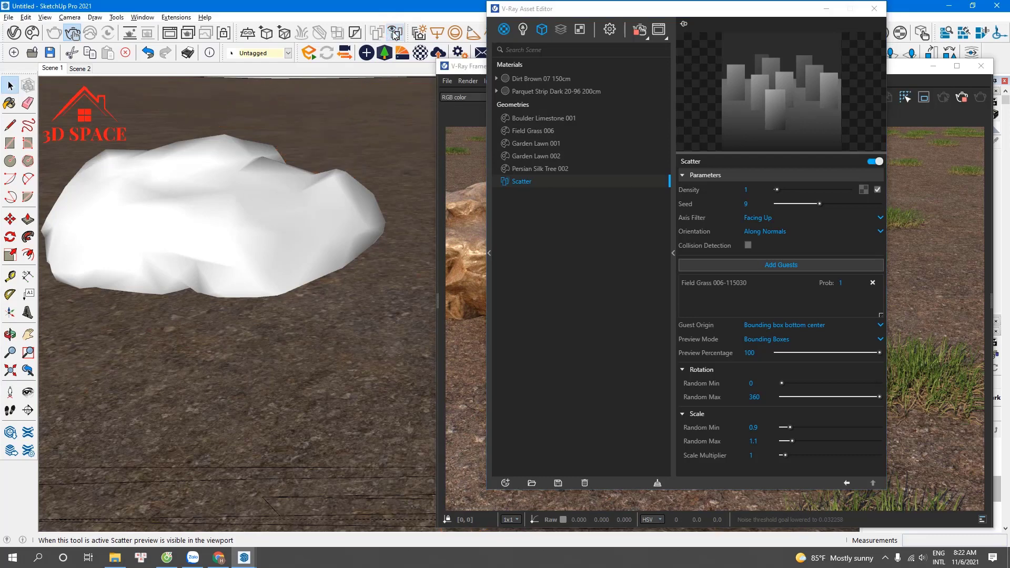
click(395, 33)
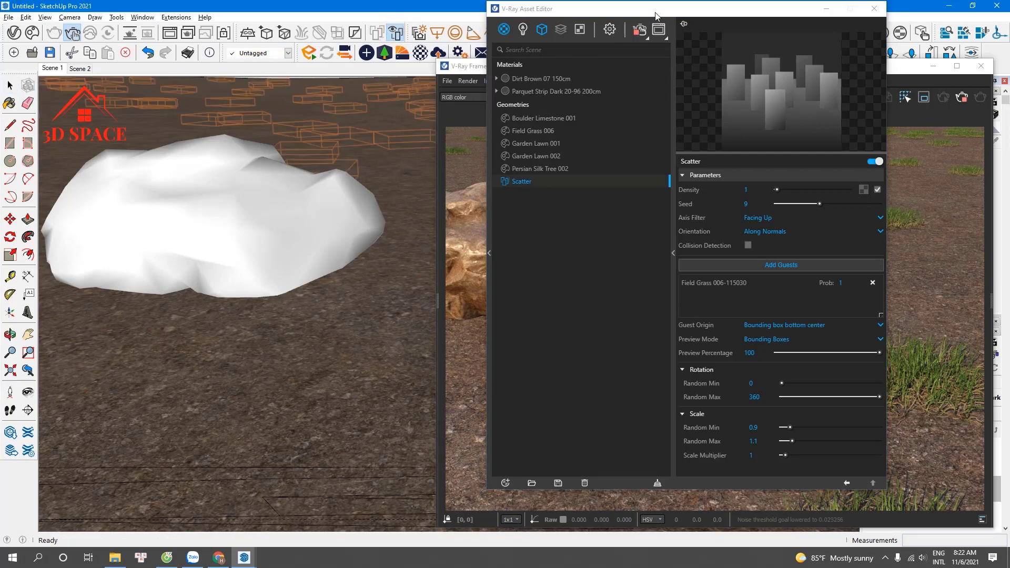
Try 5 as the Scatter's preview percentage and return it to 100
drag(655, 8, 379, 229)
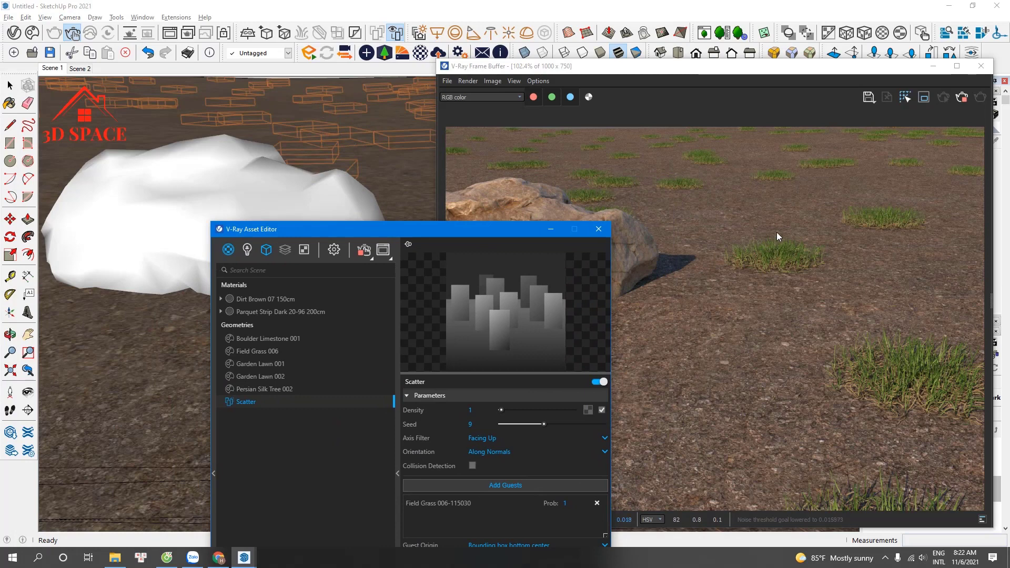
drag(509, 234, 314, 36)
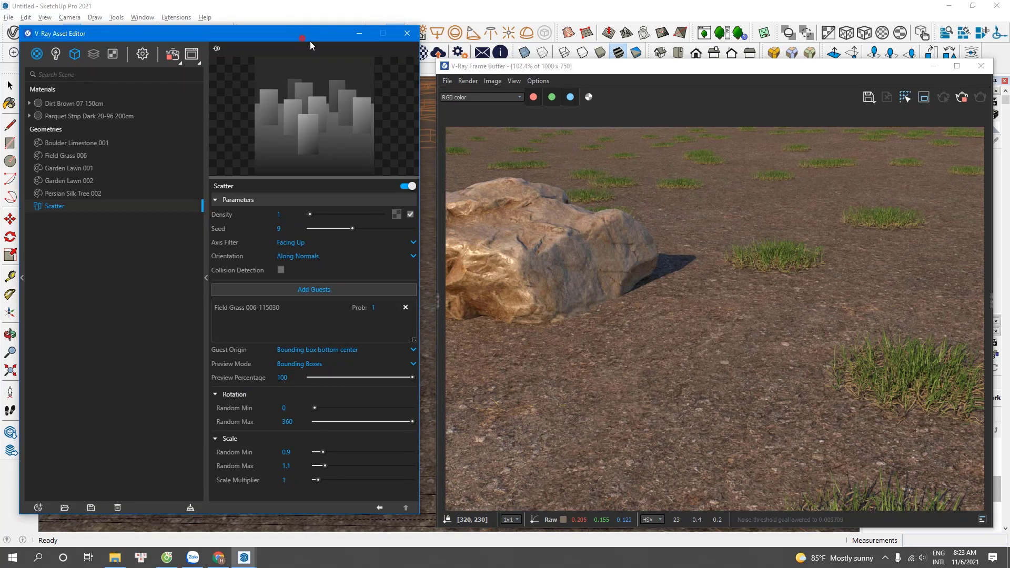
drag(302, 38, 792, 38)
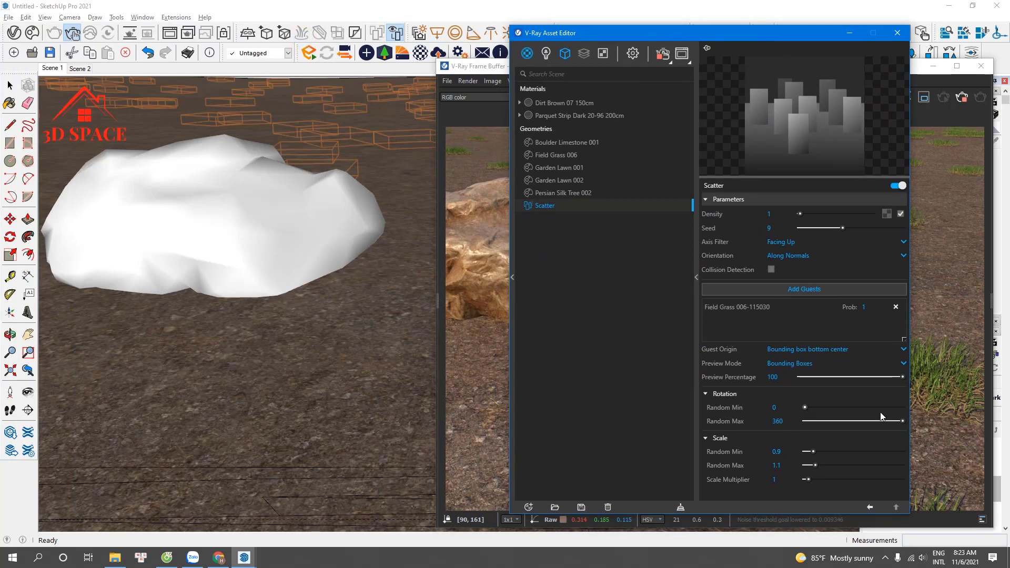
drag(902, 377, 803, 386)
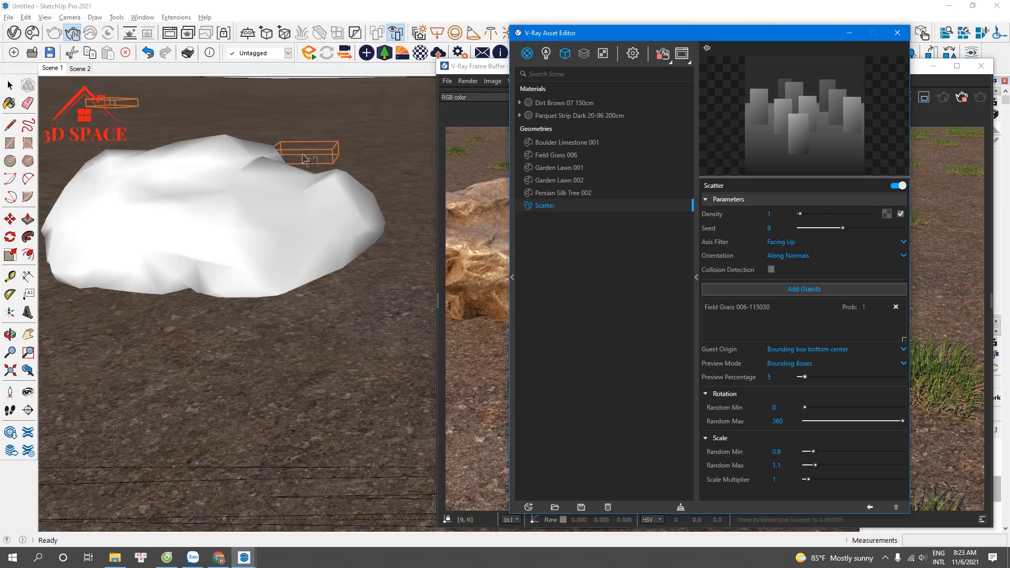
drag(826, 378, 908, 378)
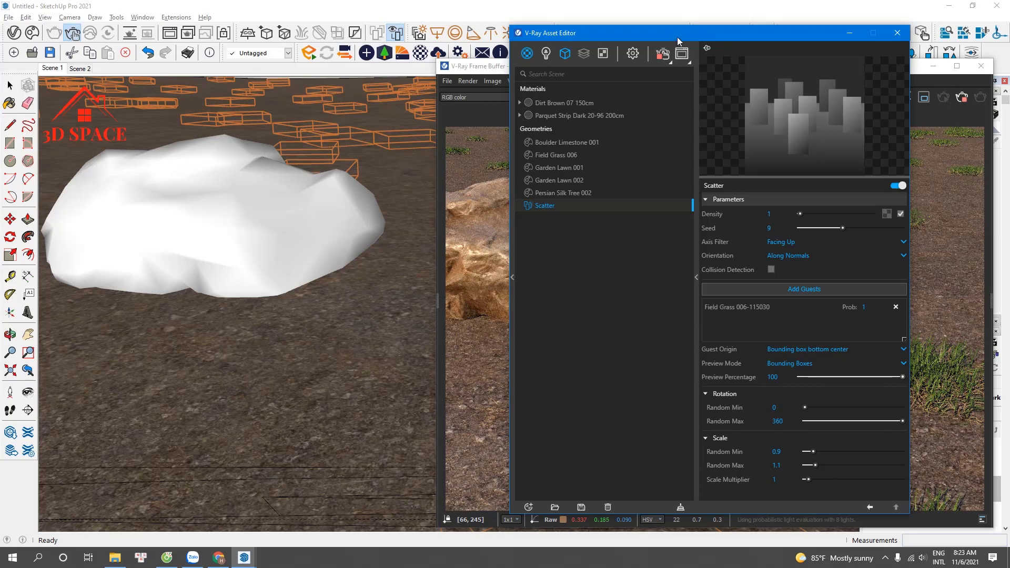
Try 0.5 as the Scatter's minimum random scale with the render in view and return it to 0.9
drag(676, 32, 179, 21)
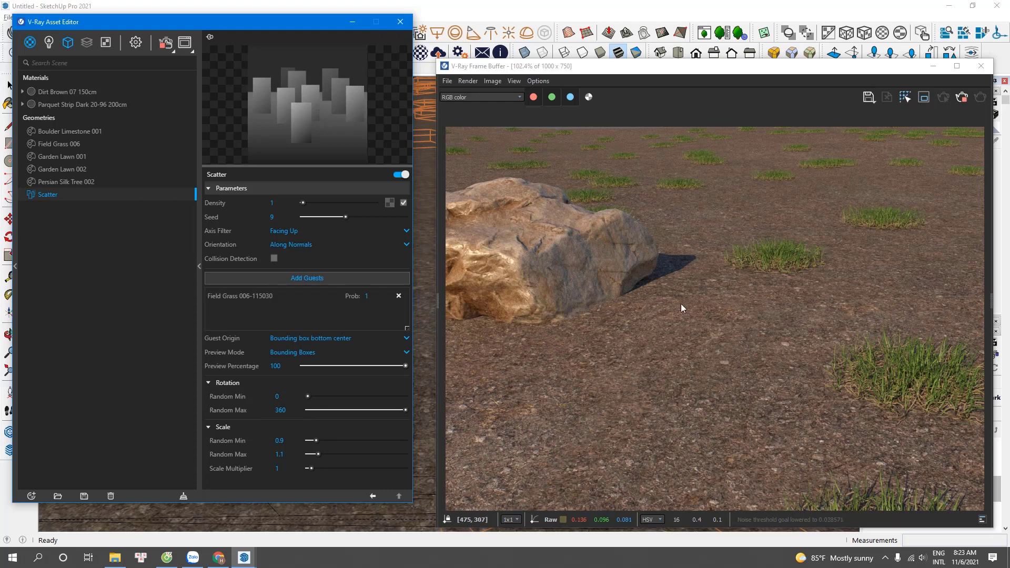
click(295, 411)
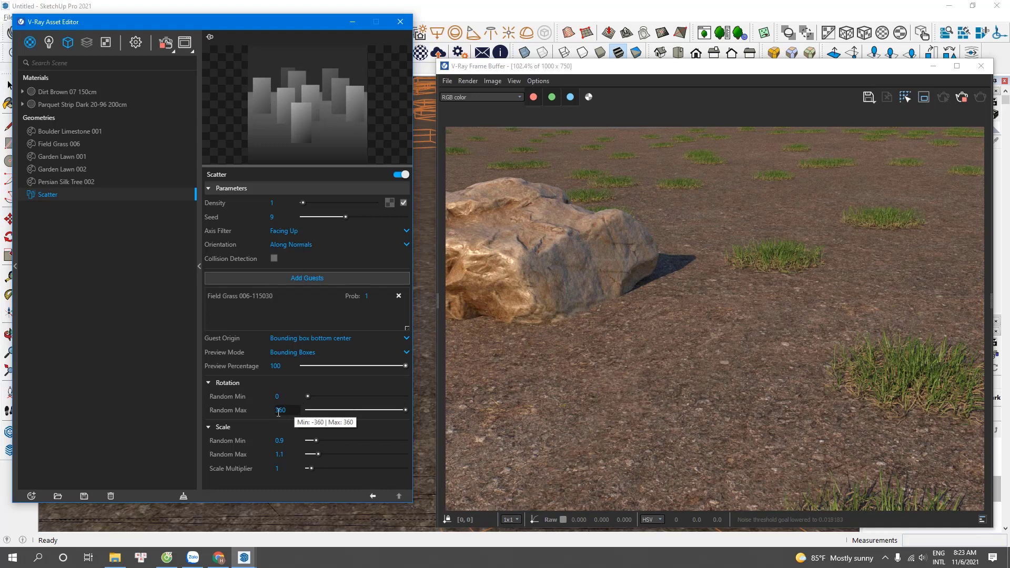
double_click(289, 410)
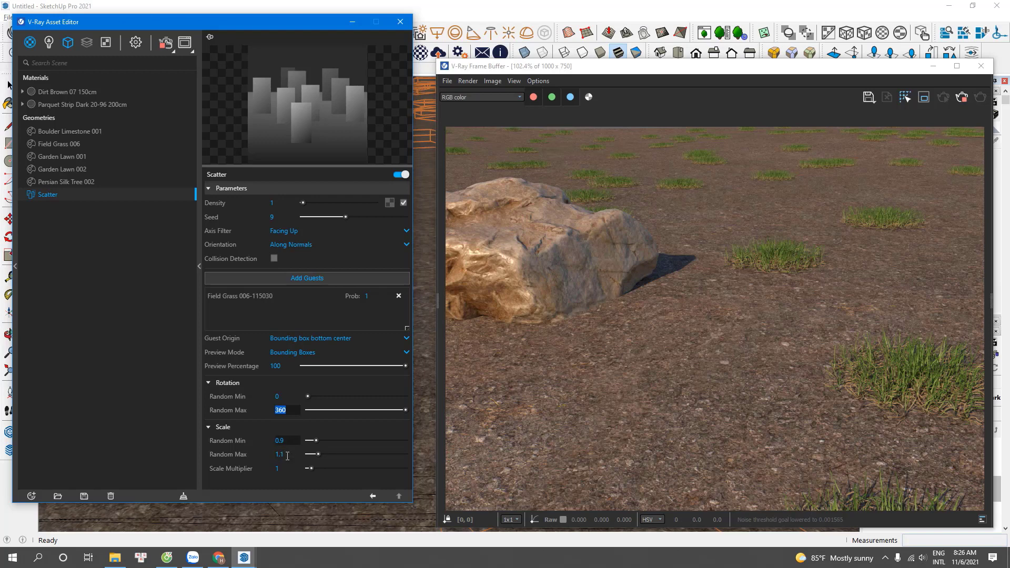
key(Tab)
text(0)
text(.5)
key(Return)
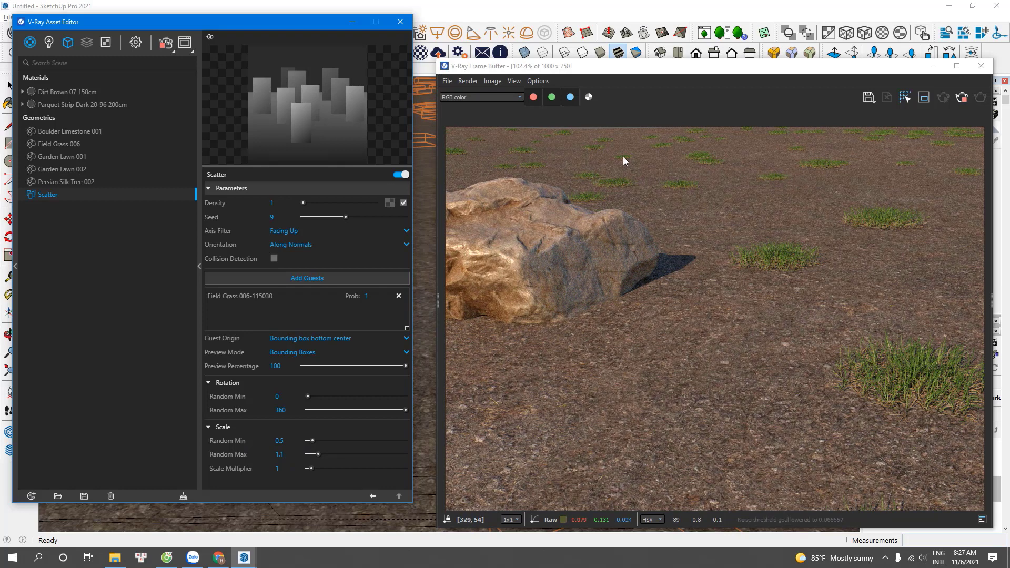
double_click(291, 442)
text(0)
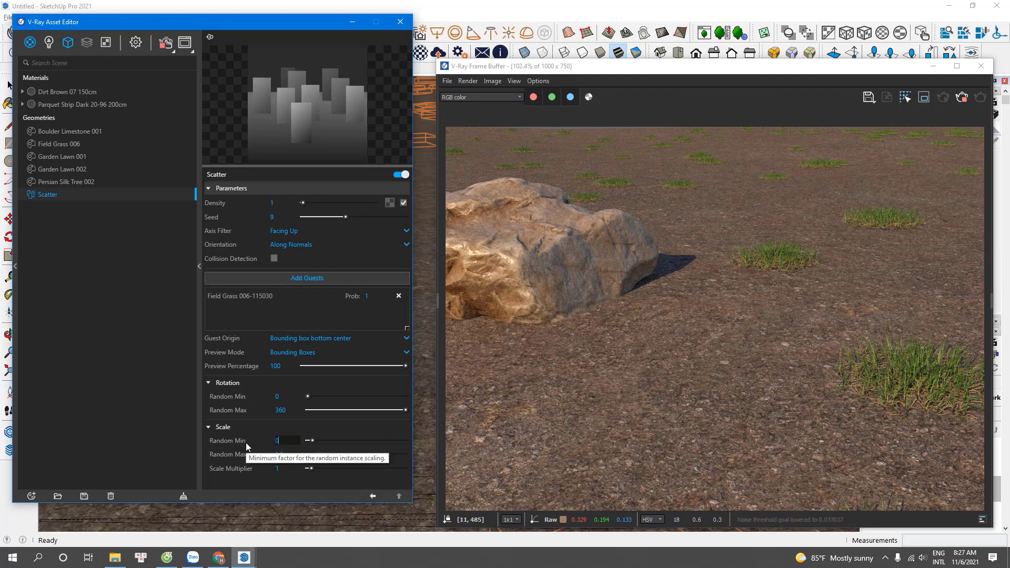
text(.9)
key(Return)
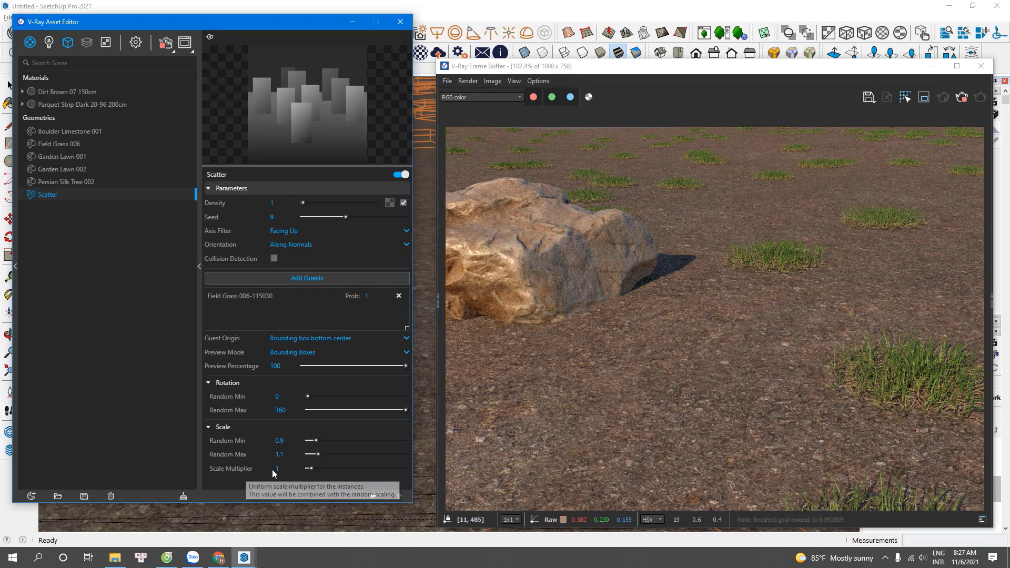
Set the Scatter's scale multiplier to 2 to enlarge all grass instances
click(292, 440)
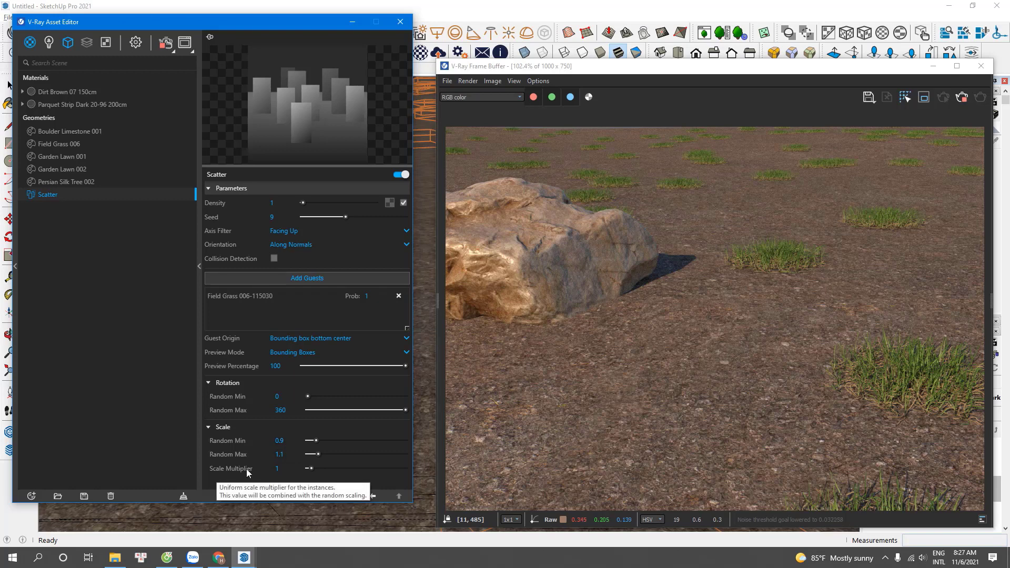
click(289, 467)
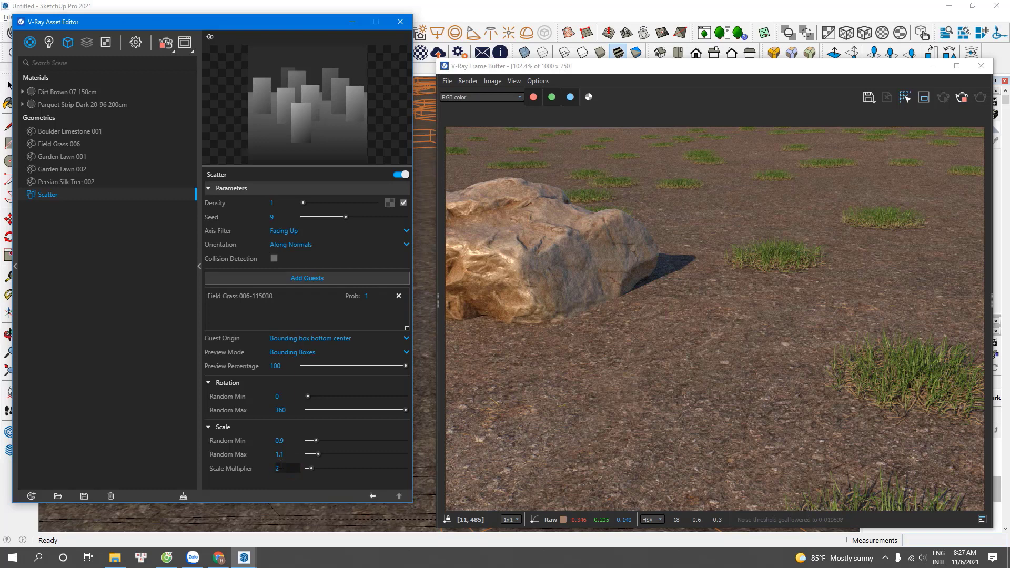
text(2)
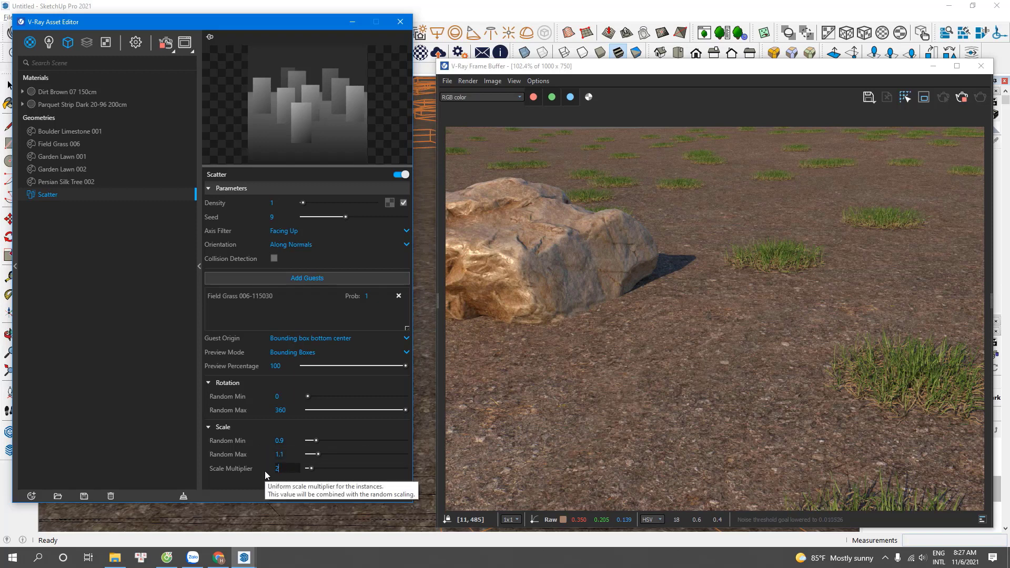
click(288, 455)
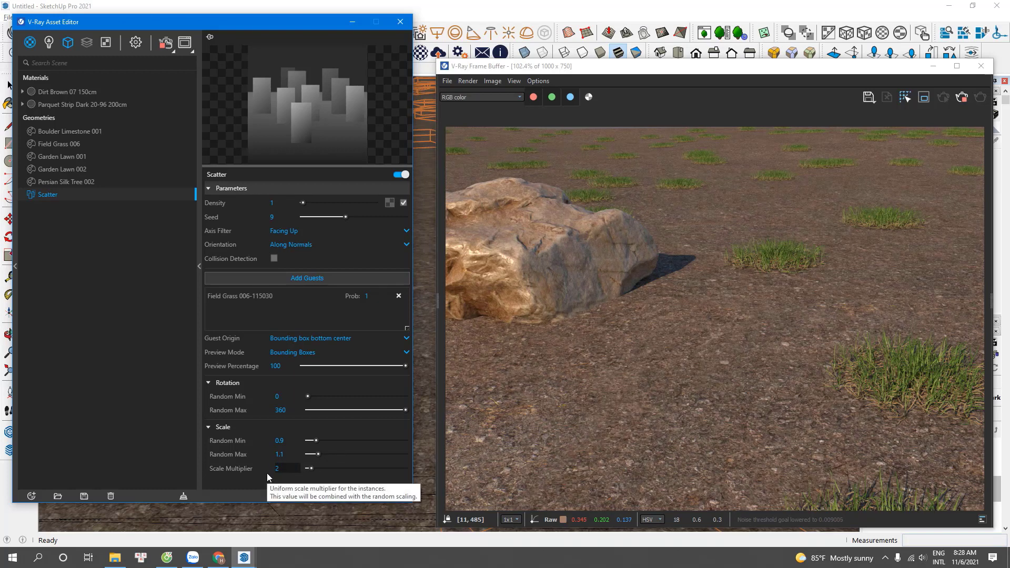
key(Return)
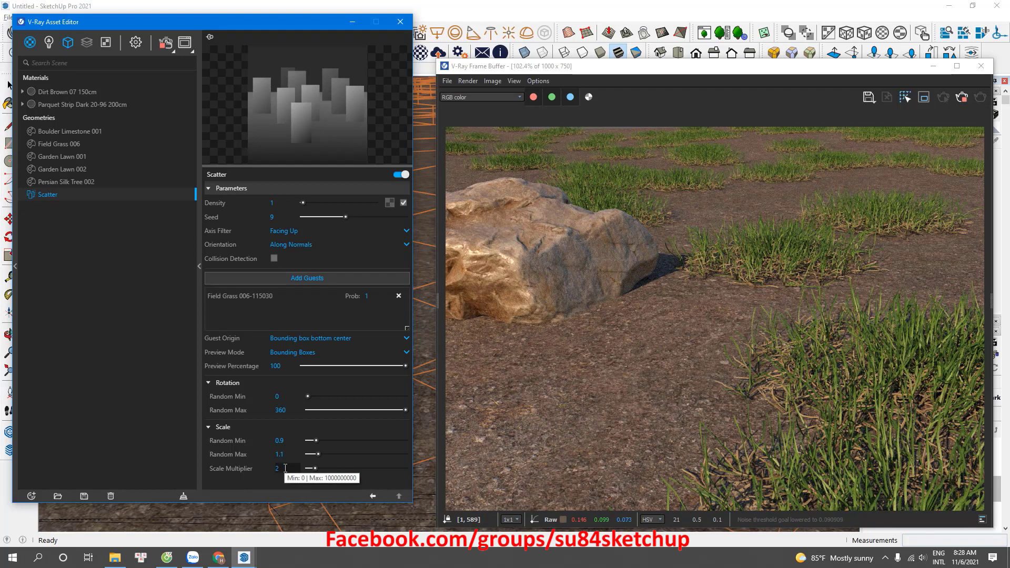
Set both the minimum and maximum random scale of the Scatter to 1
double_click(279, 440)
text(1)
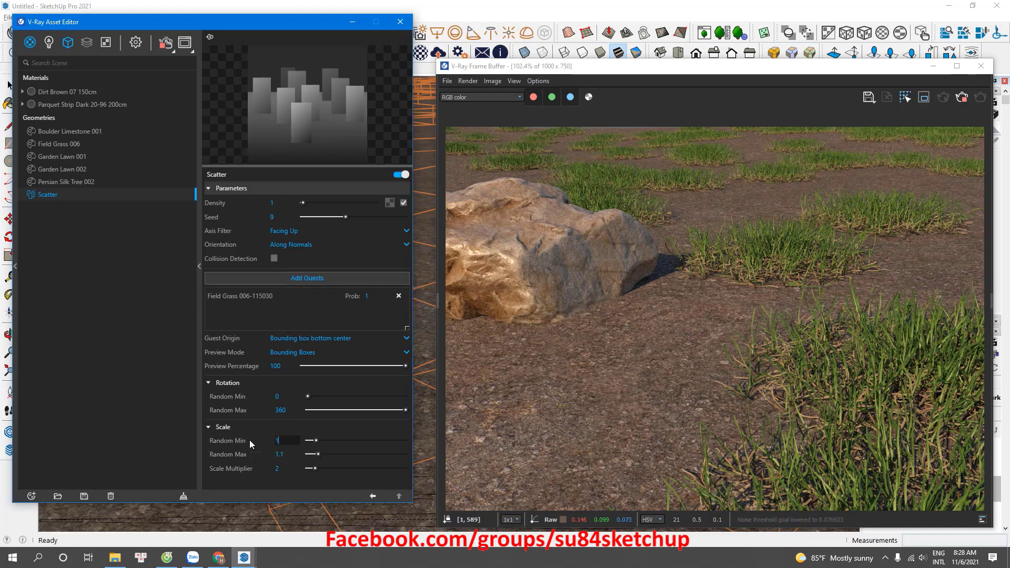
key(Return)
click(286, 454)
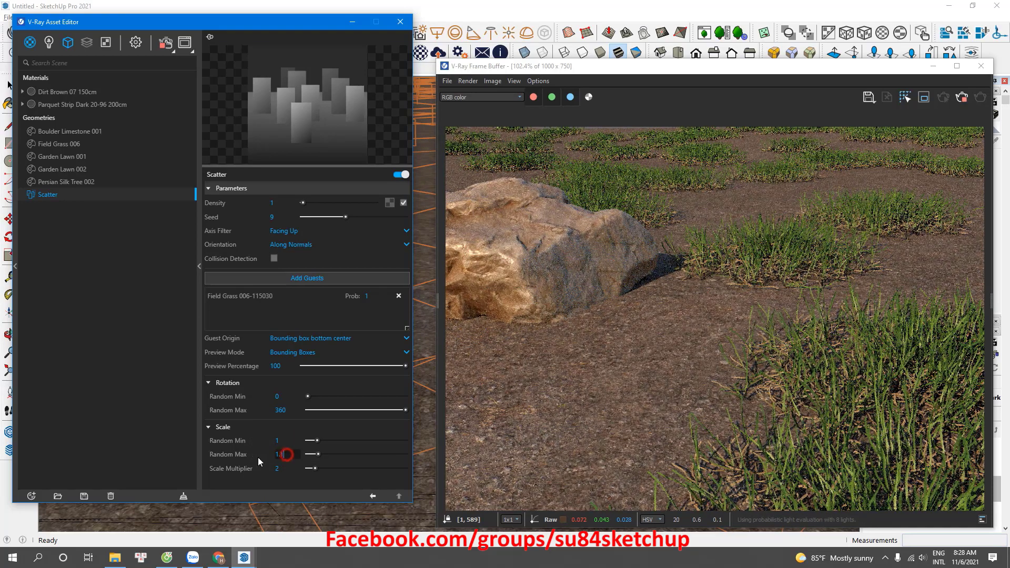
key(BackSpace)
key(BackSpace)
key(Return)
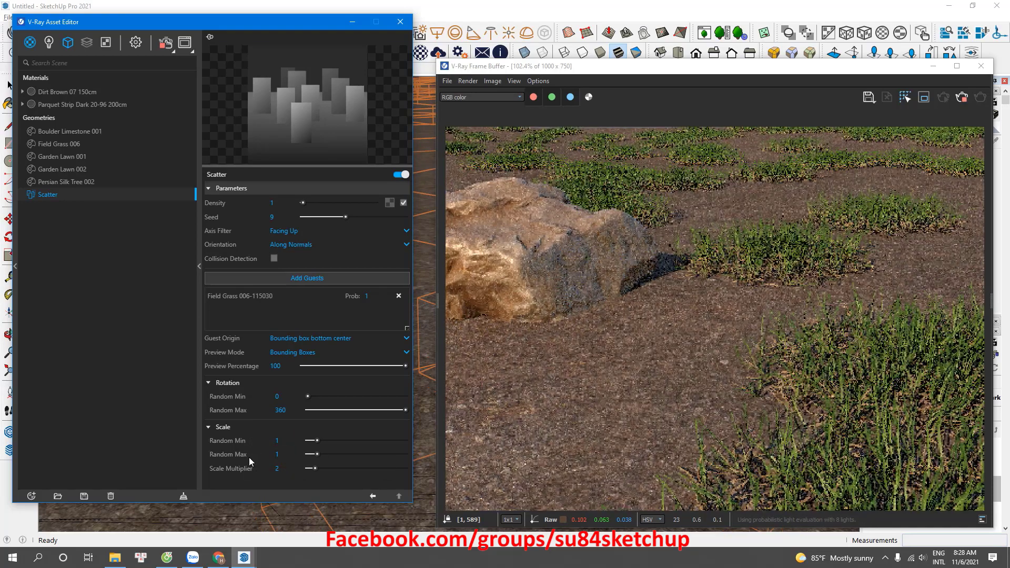
Compare the uniformly scaled grass at a scale multiplier of 1 and return the multiplier to 2
click(289, 440)
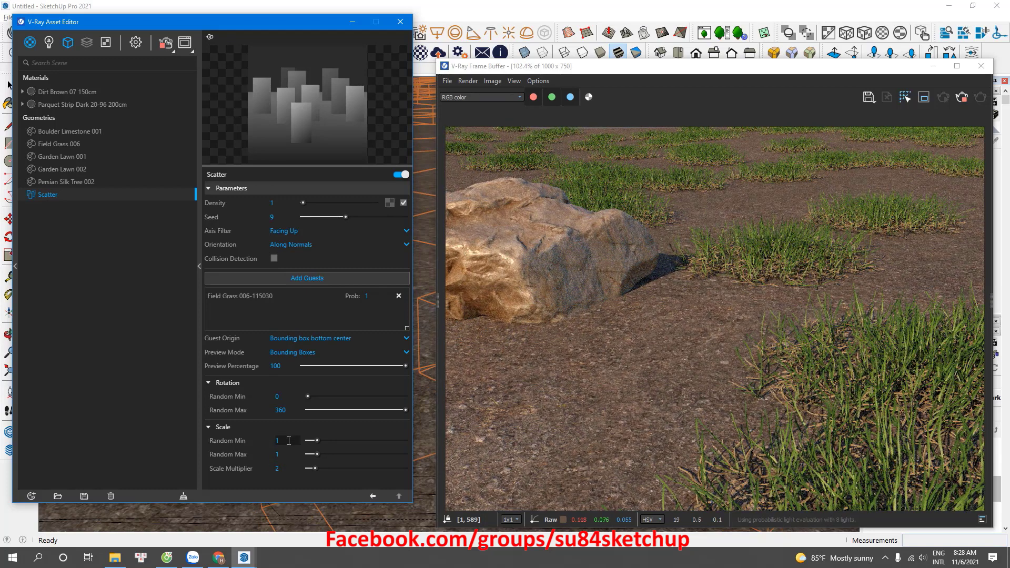
click(277, 467)
text(1)
key(Return)
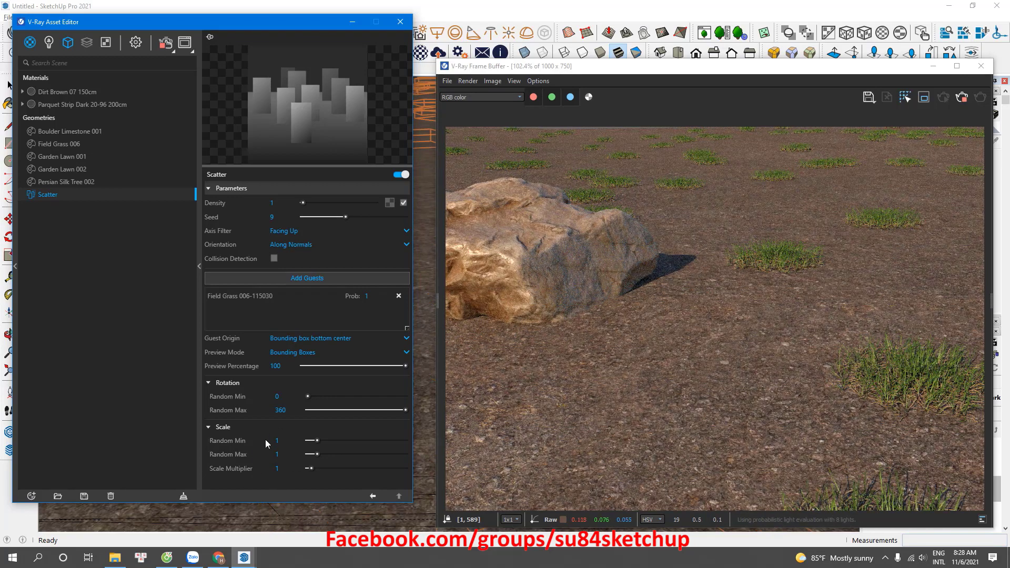
click(284, 469)
text(2)
key(Return)
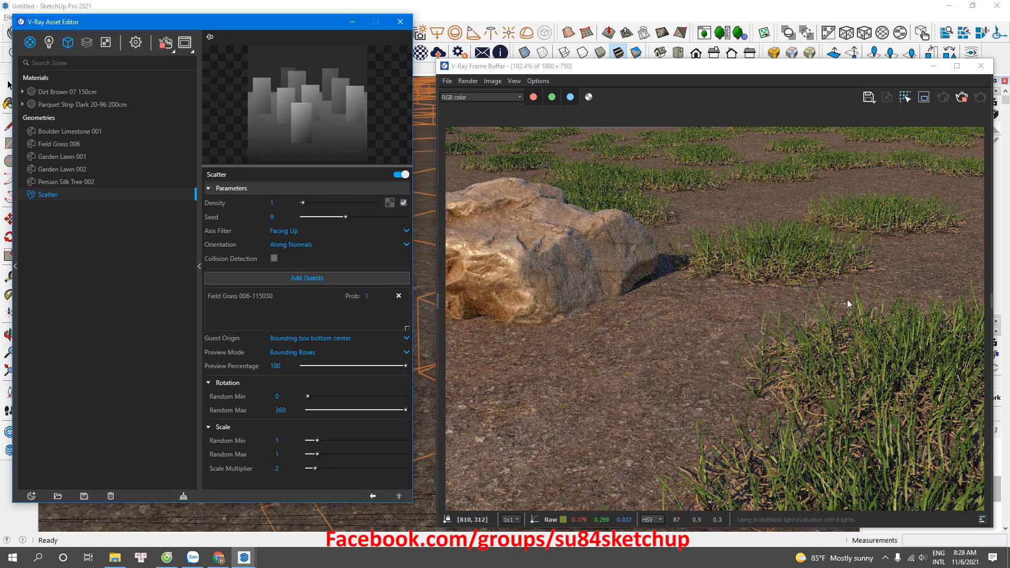
Set the Scatter's random scale range to 0.9 minimum and 1.1 maximum, and its scale multiplier to 1
click(290, 440)
text(0.9)
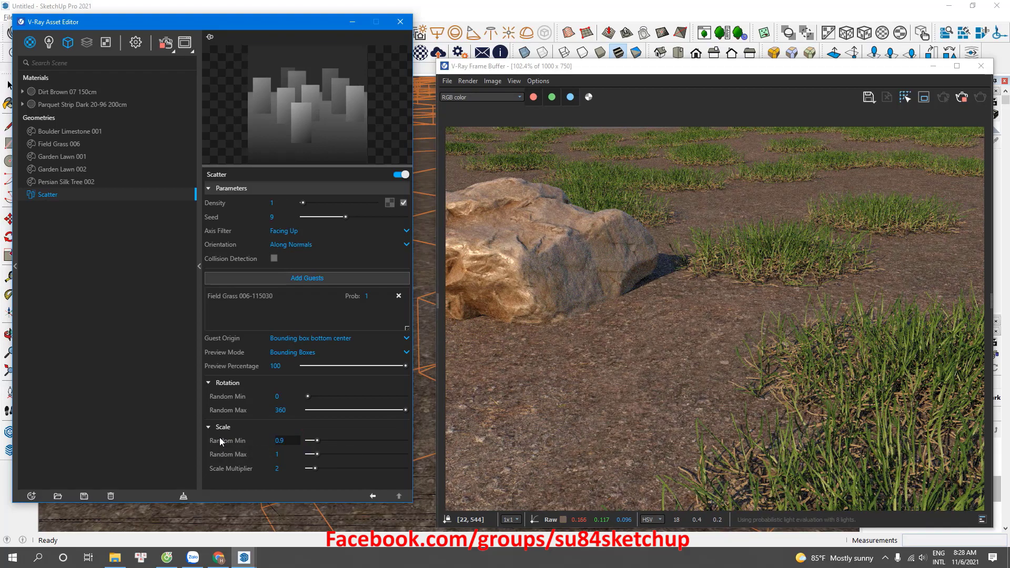
key(Return)
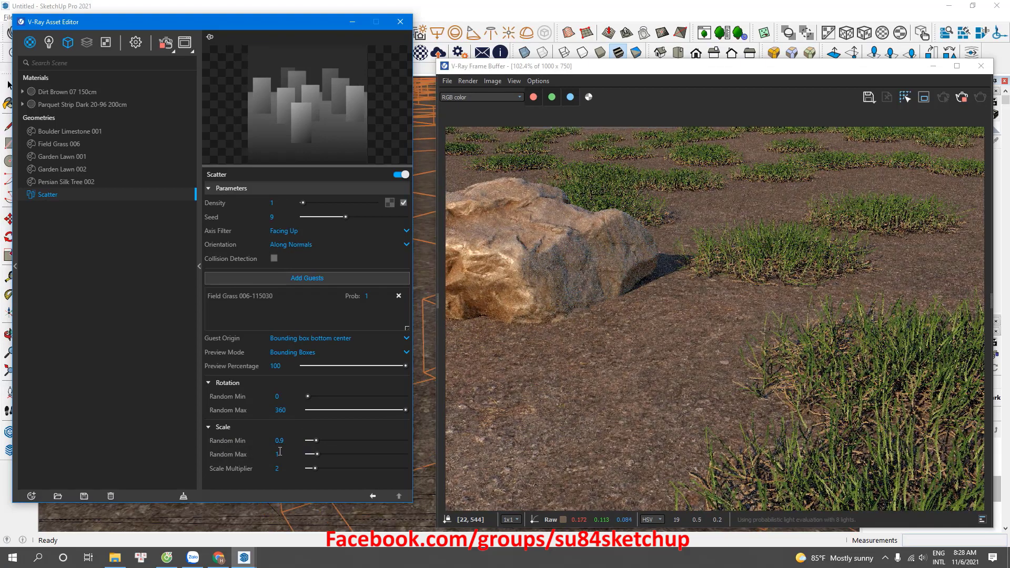
key(Tab)
text(1.1)
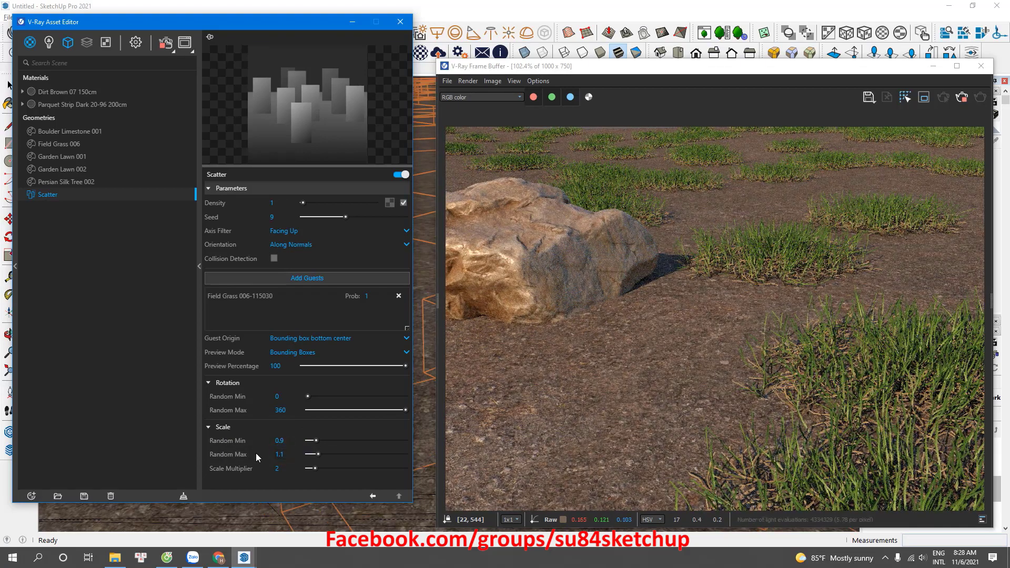
key(Return)
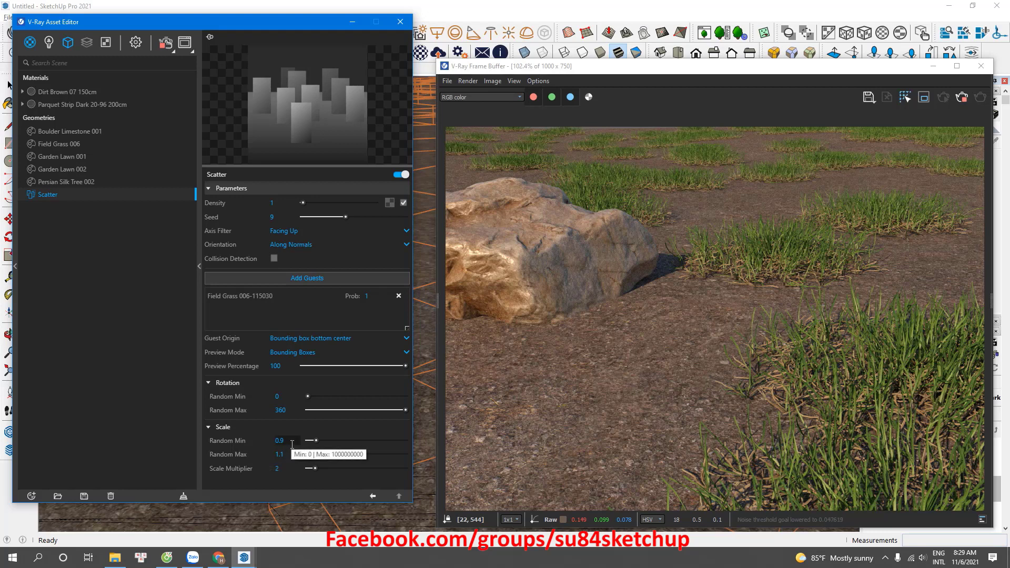
double_click(277, 468)
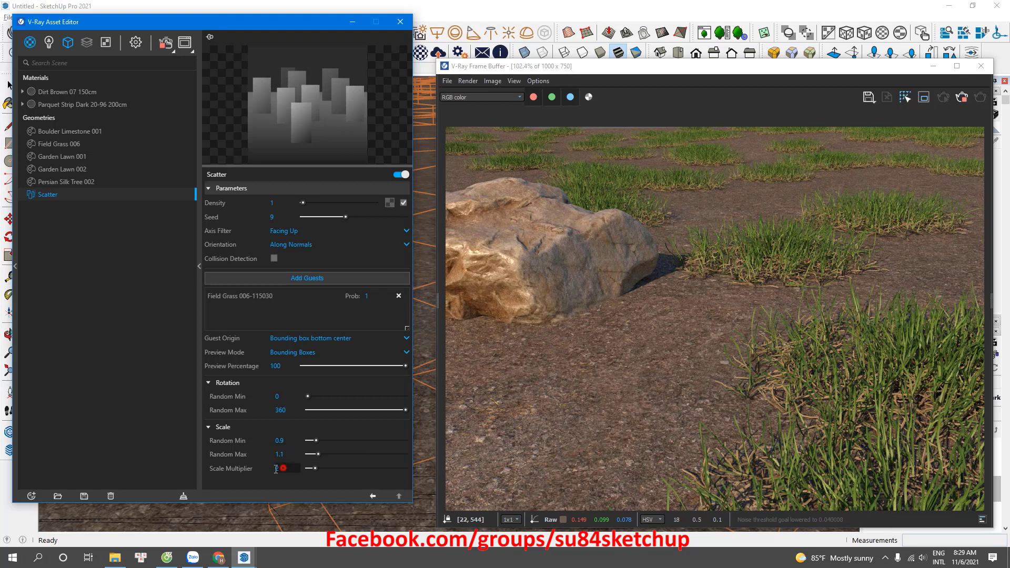
text(1)
key(Return)
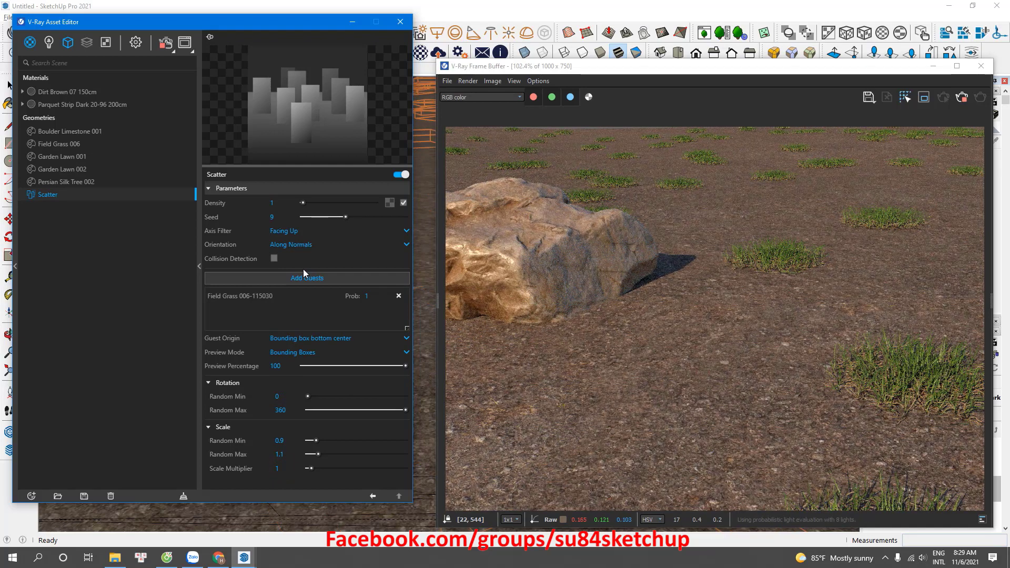
Set the Scatter's density to 100 to cover the terrain with field grass
double_click(284, 202)
mouse_move(251, 201)
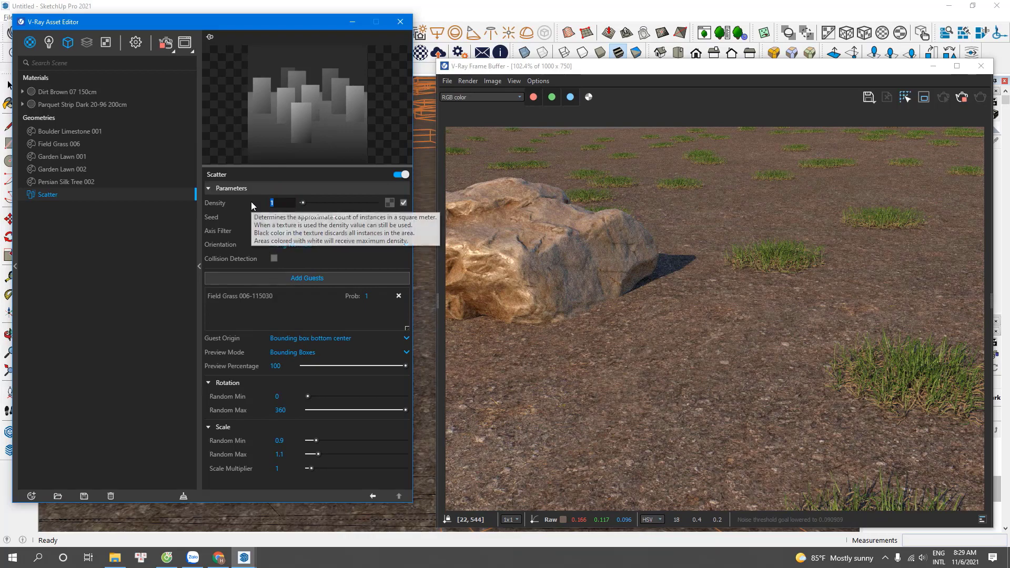
text(100)
key(Return)
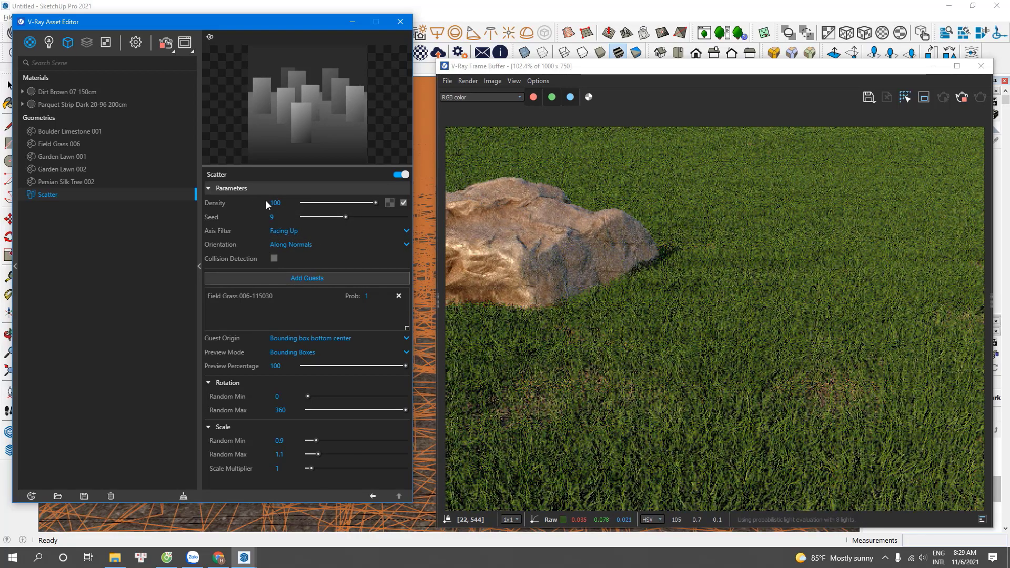
Add the Garden Lawn 001 and Garden Lawn 002 plants placed in front of the terrain to the Scatter's guests
click(307, 25)
drag(359, 30, 564, 26)
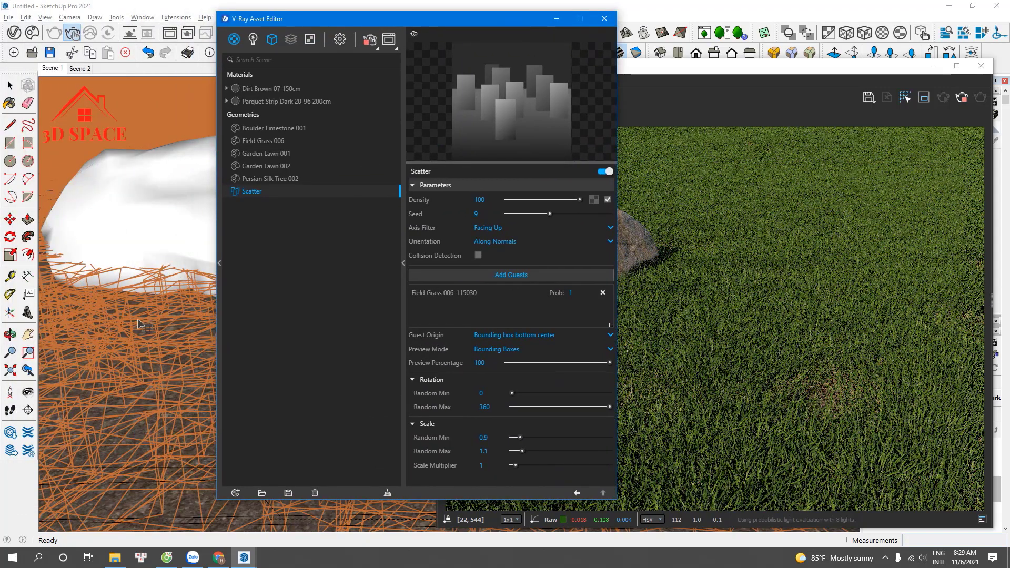
scroll(125, 348, down, 10)
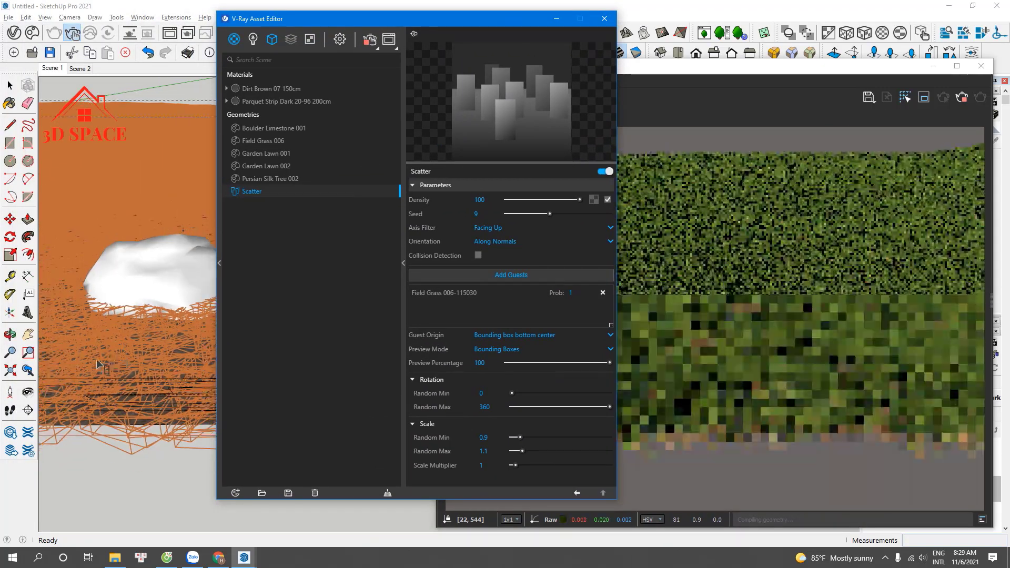
scroll(100, 388, down, 10)
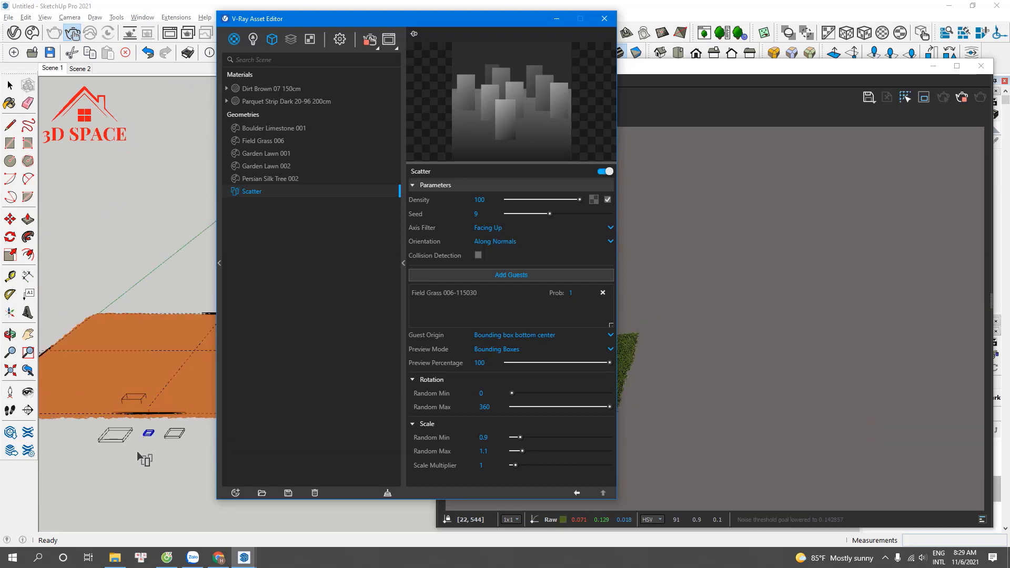
click(147, 470)
key(space)
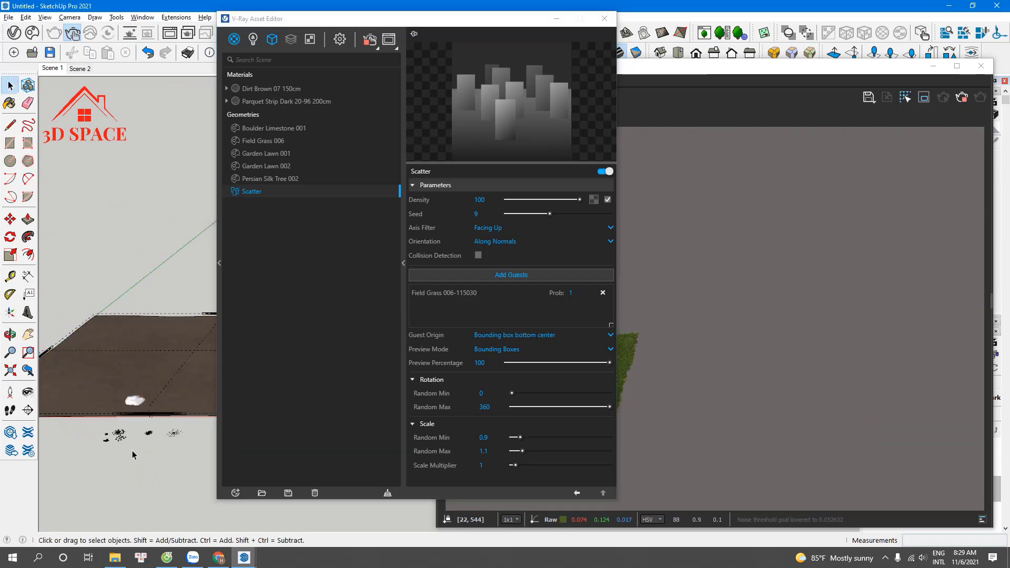
click(125, 444)
click(111, 434)
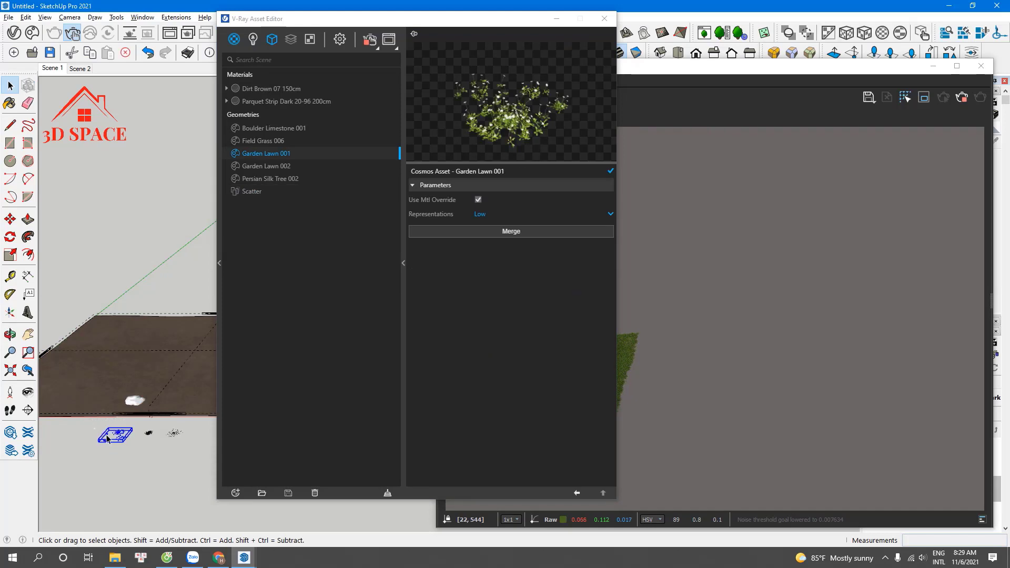
ctrl+click(190, 437)
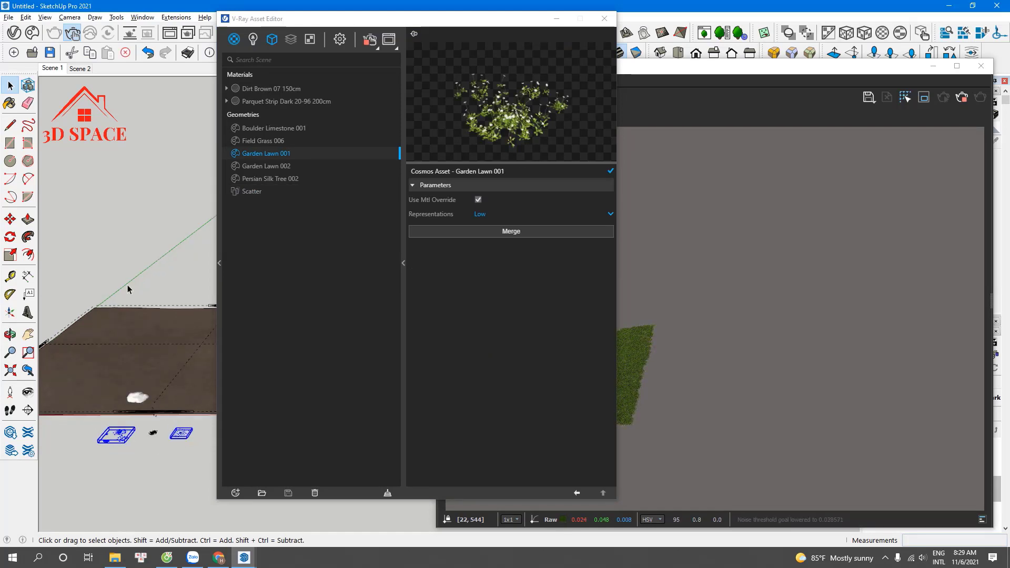
drag(380, 20, 208, 32)
click(78, 204)
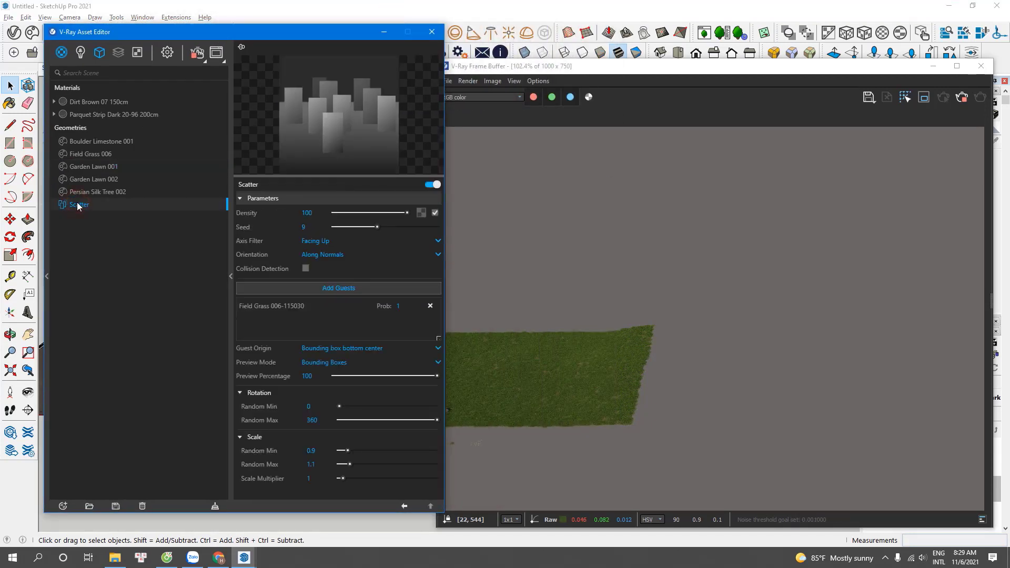
click(343, 288)
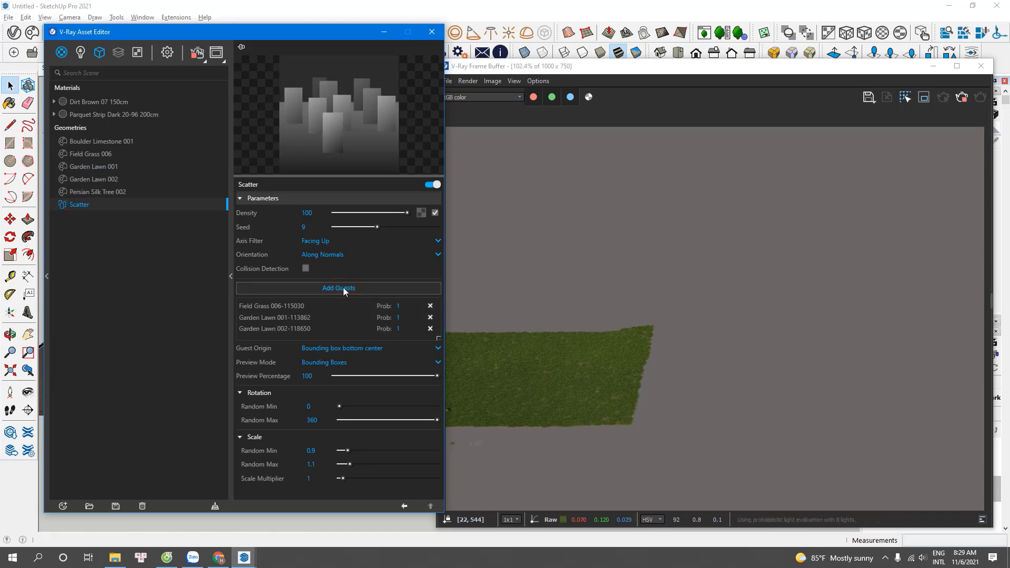
Return to the Scene 1 camera view to render the flowers around the boulder
drag(158, 32, 151, 117)
click(64, 68)
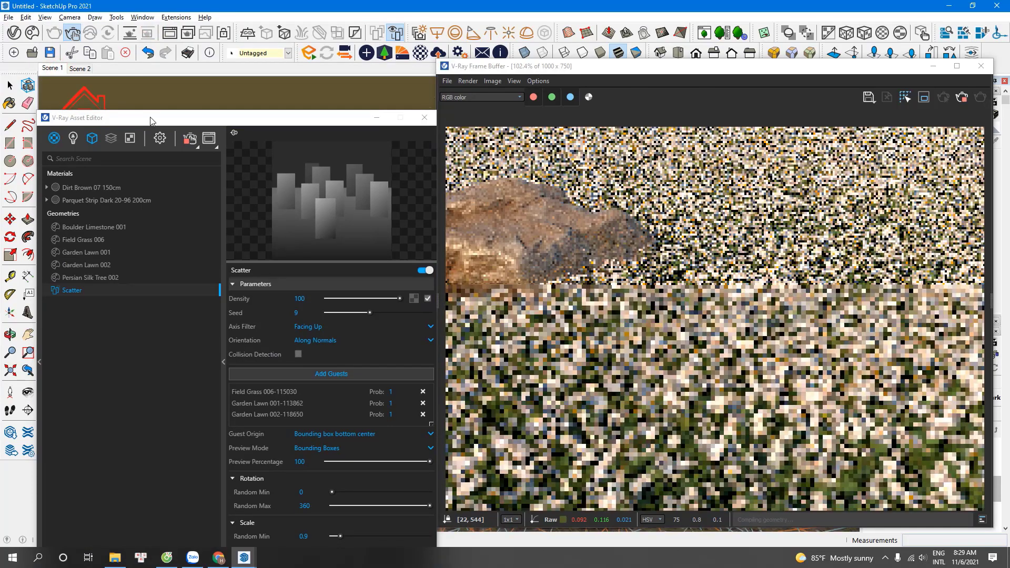
drag(157, 117, 125, 30)
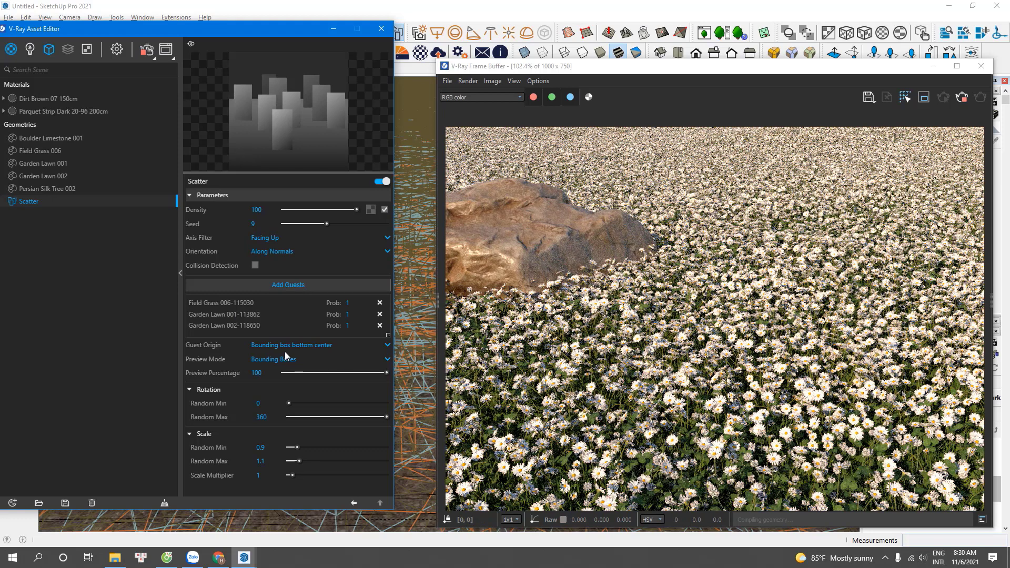
Set the Scatter probability of both Garden Lawn 001 and Garden Lawn 002 to 0.02
click(223, 302)
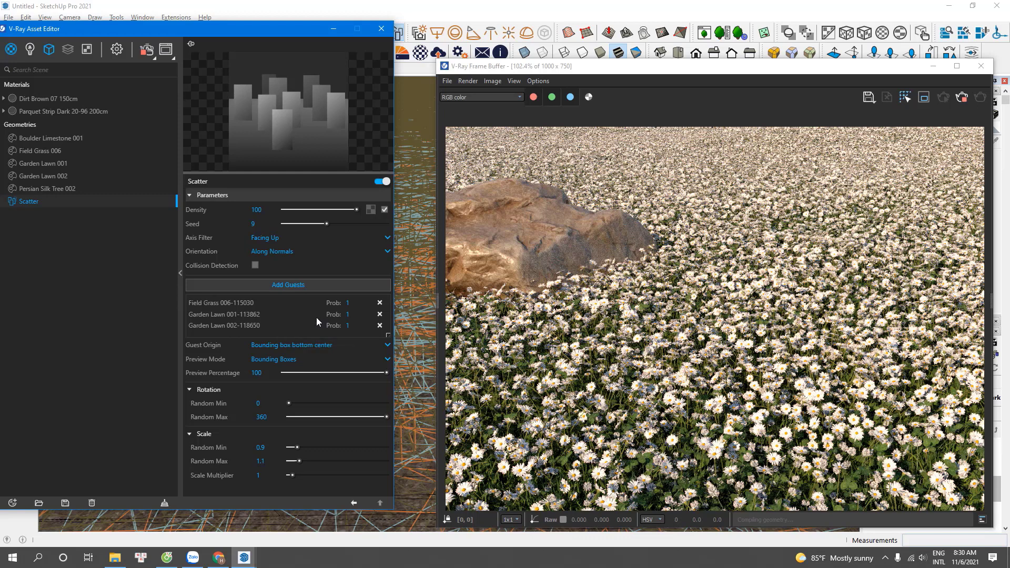
click(354, 314)
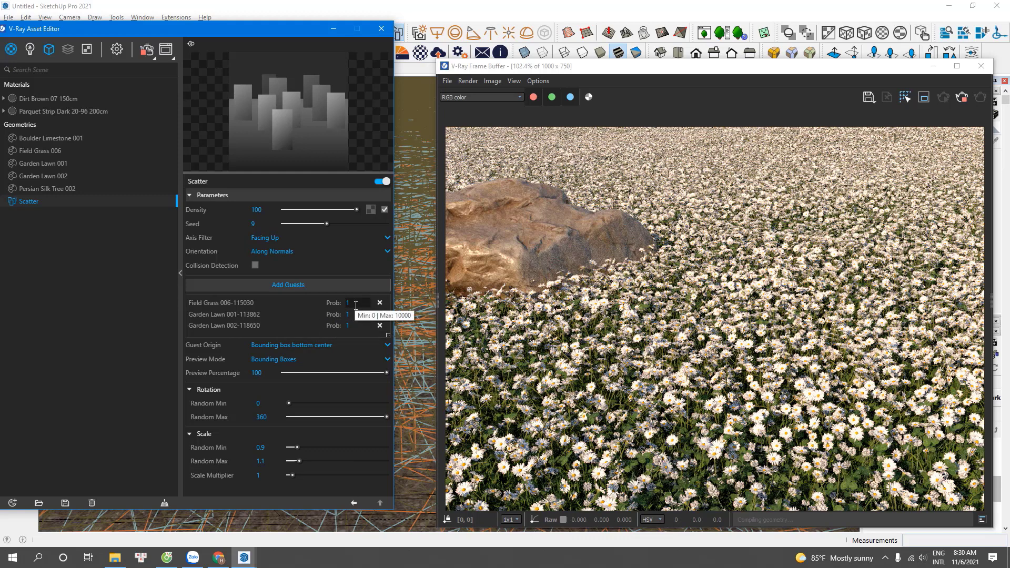
double_click(355, 306)
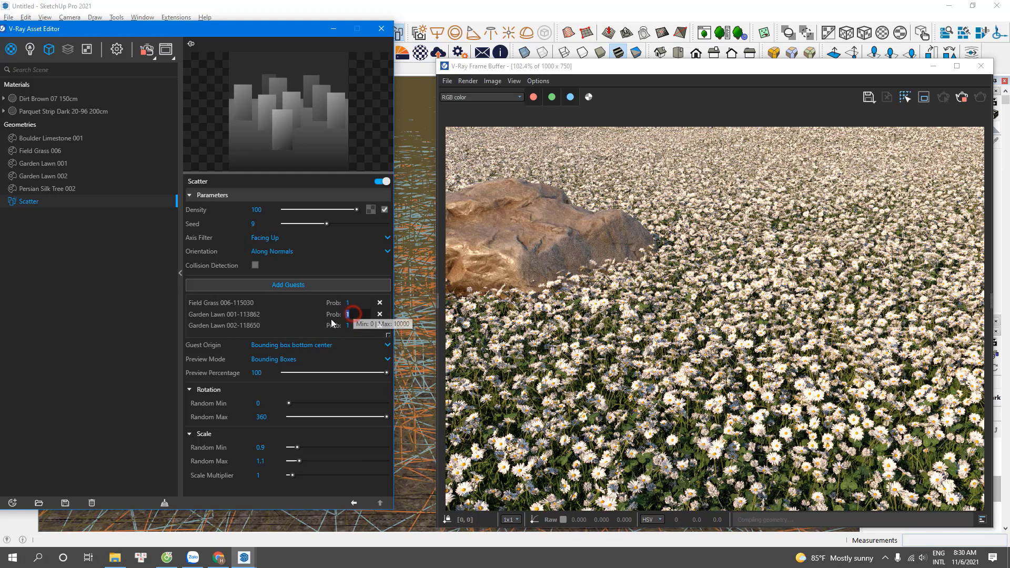
double_click(347, 326)
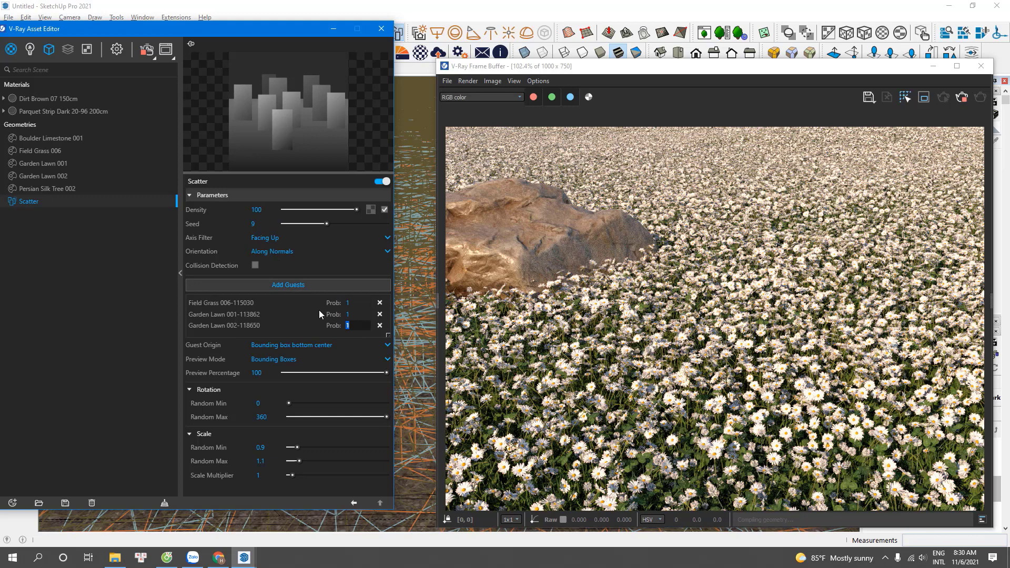
scroll(347, 326, up, 2)
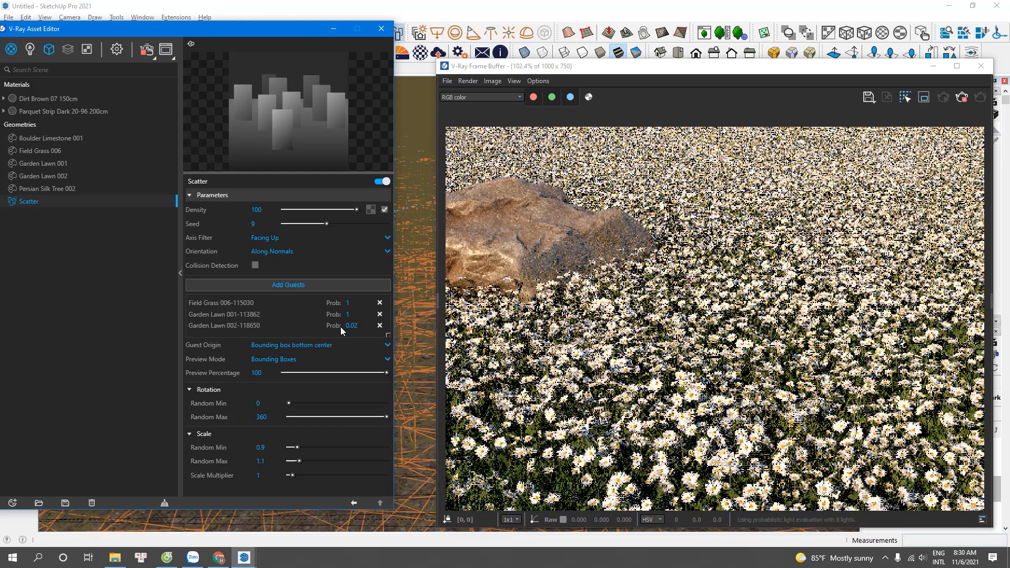
double_click(348, 314)
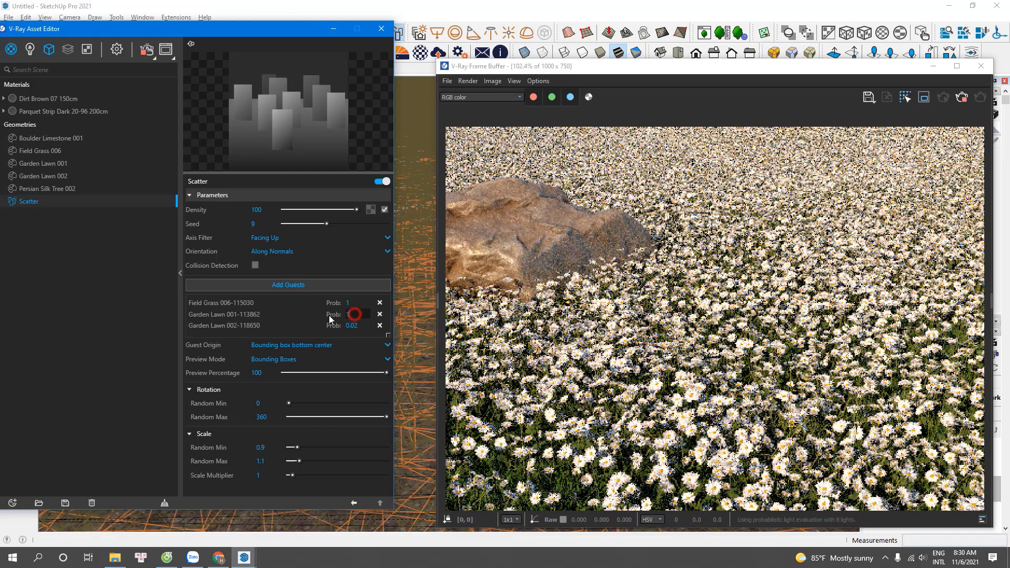
text(0.02)
key(Return)
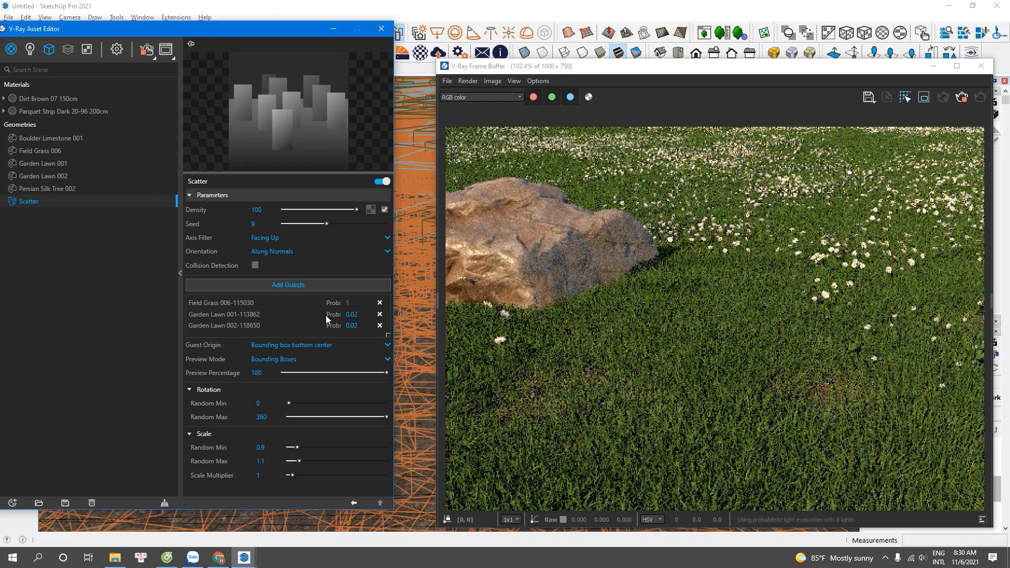
Raise the probability of the Garden Lawn 001 and Garden Lawn 002 guests to 0.03 each
click(358, 315)
key(BackSpace)
text(3)
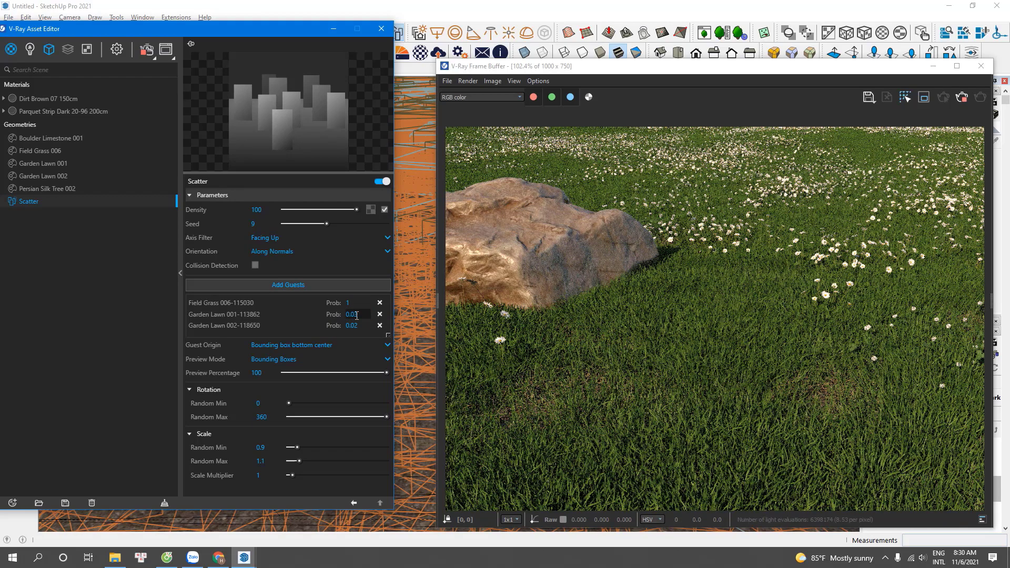
key(Return)
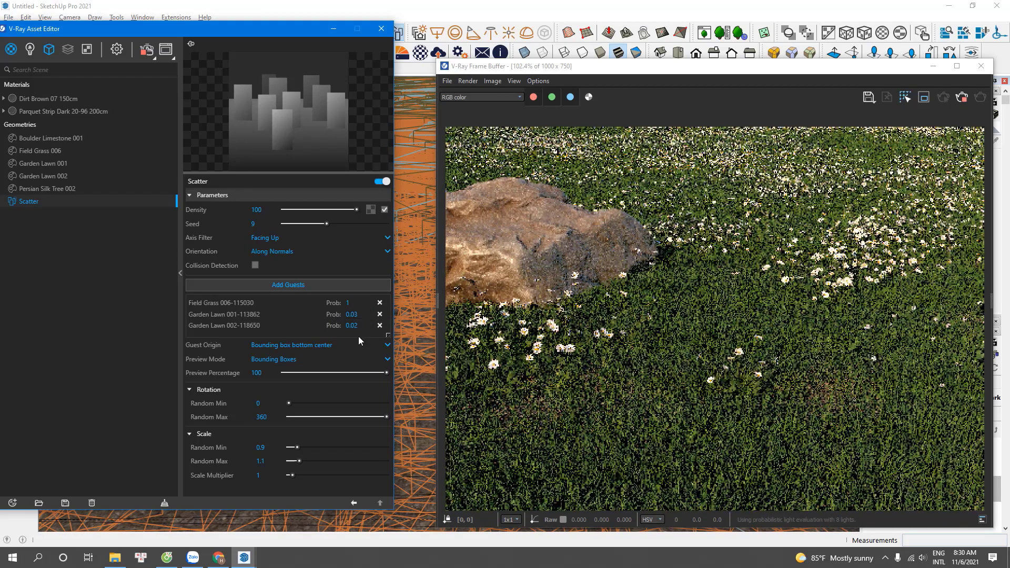
click(363, 327)
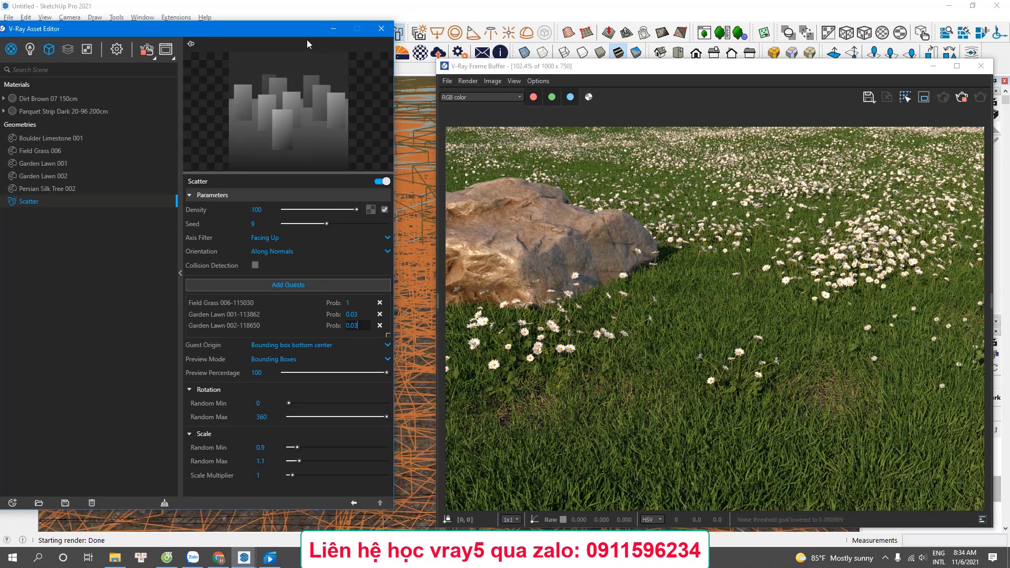
Draw a circle on the ground beside the sample lawn plants in front of the terrain
drag(310, 32, 698, 38)
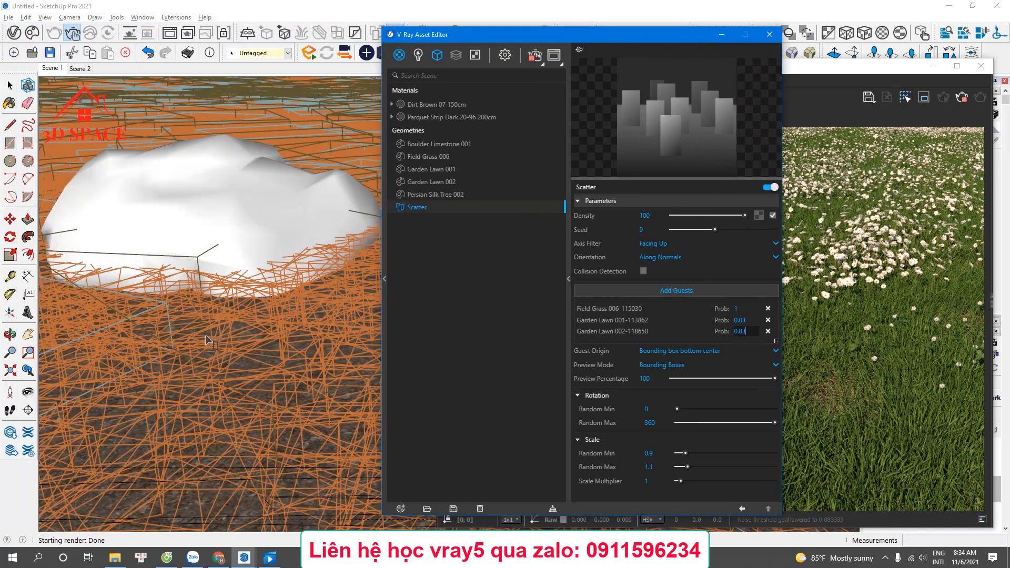
scroll(234, 330, down, 8)
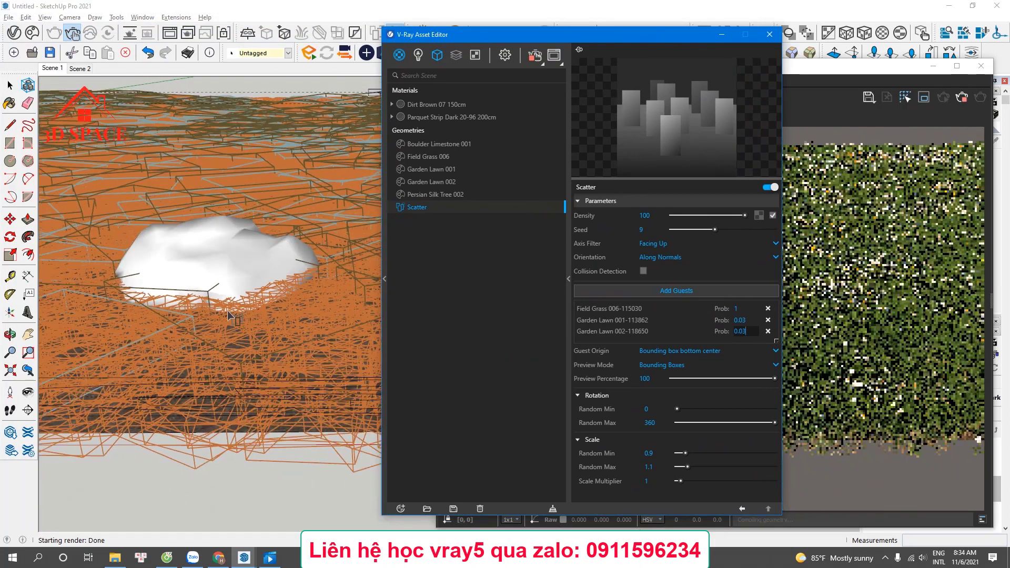
scroll(239, 302, down, 6)
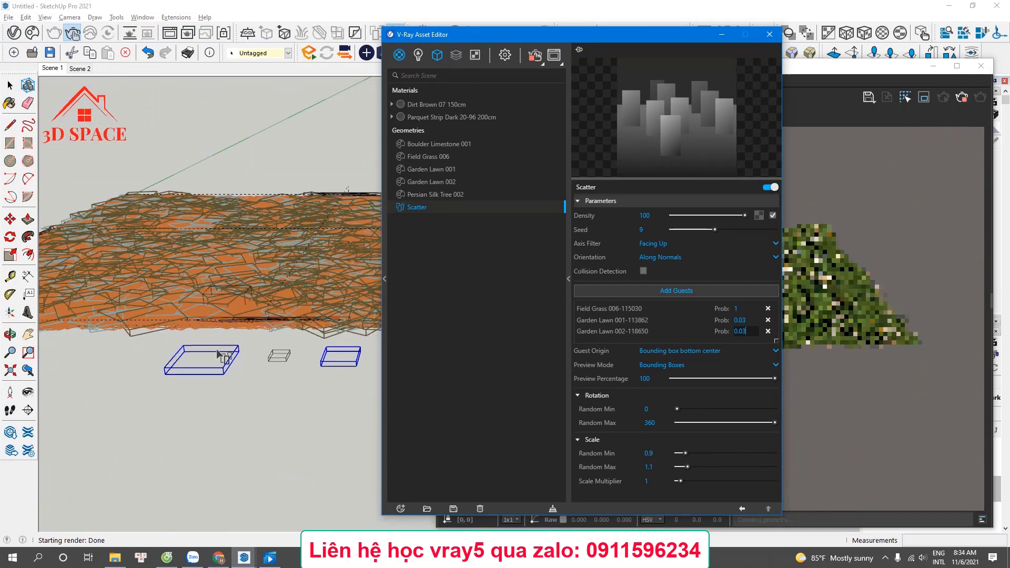
click(226, 429)
middle_drag(185, 369, 184, 405)
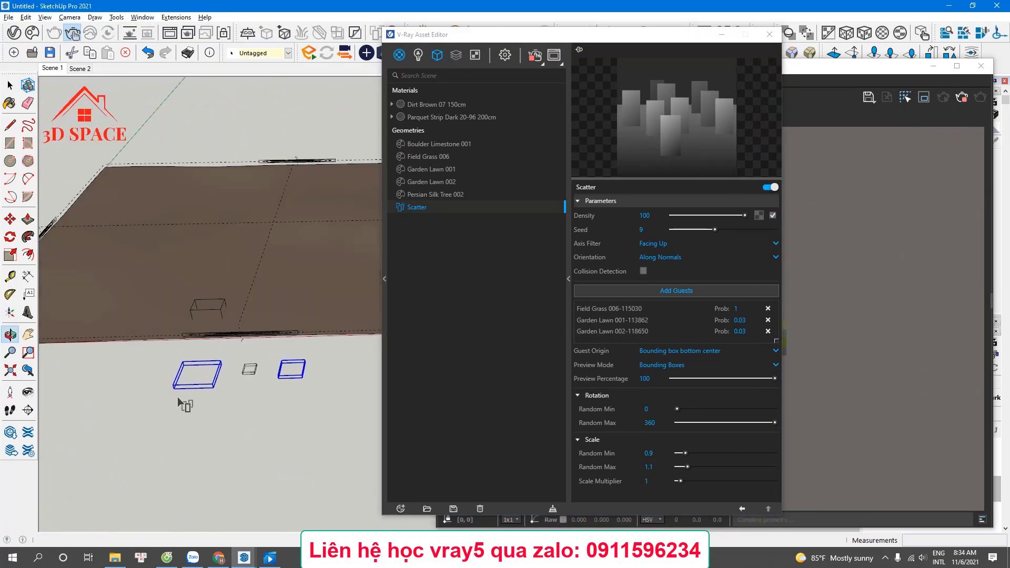
key(space)
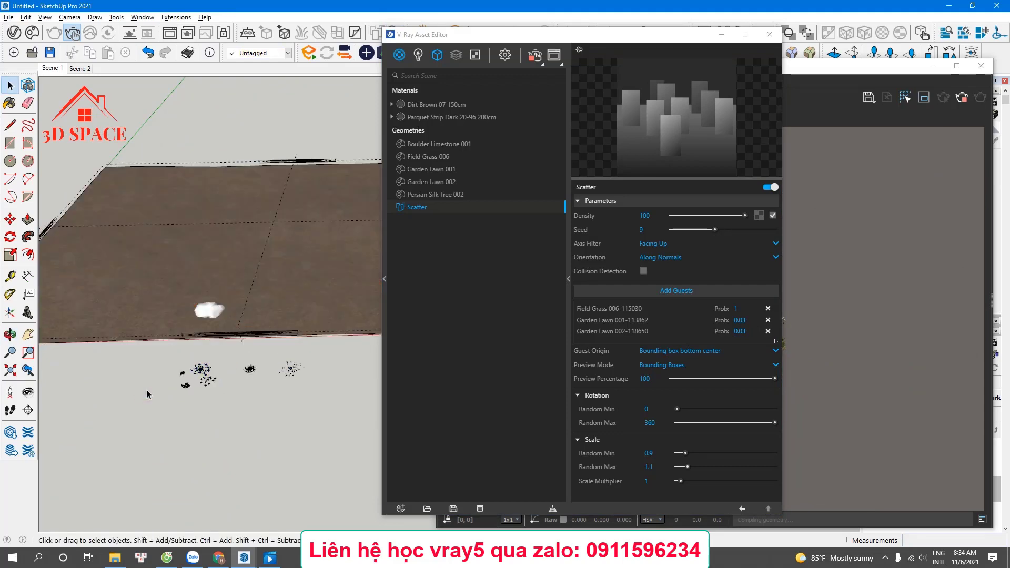
key(c)
click(137, 378)
click(139, 368)
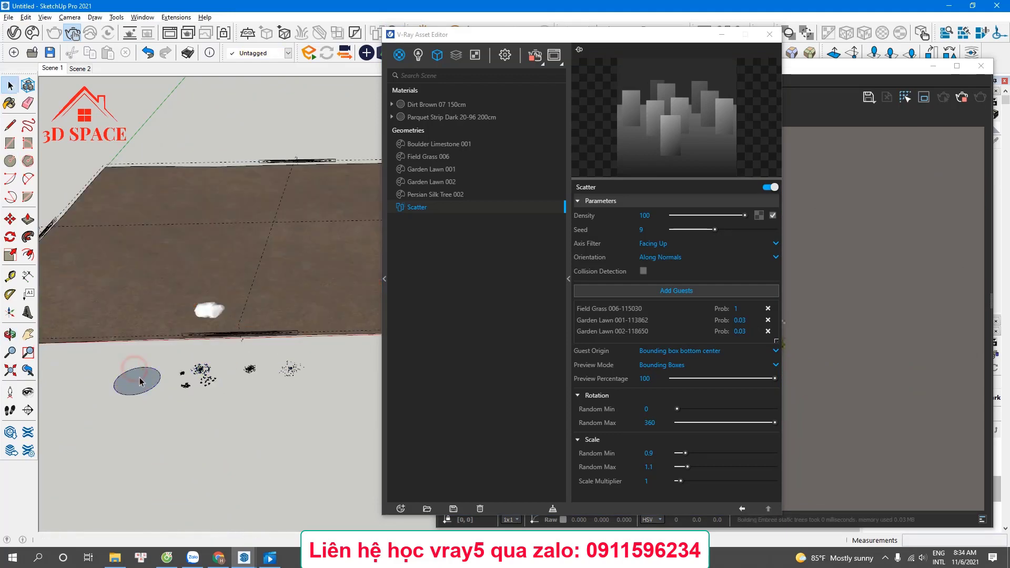
Extrude the circle upward into a short cylinder and make the whole cylinder a group
key(p)
click(140, 380)
click(139, 358)
key(space)
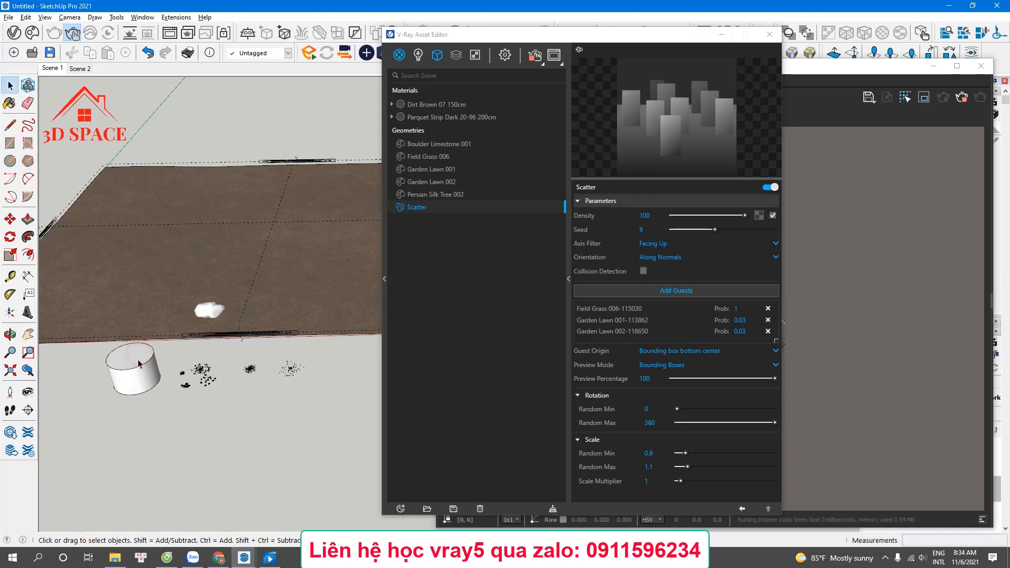
triple_click(140, 363)
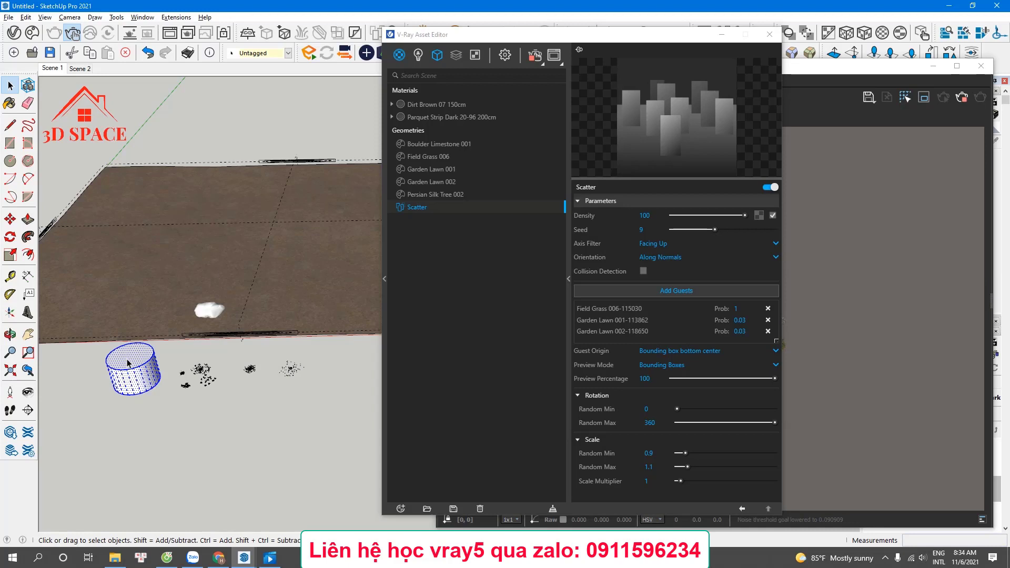
key(g)
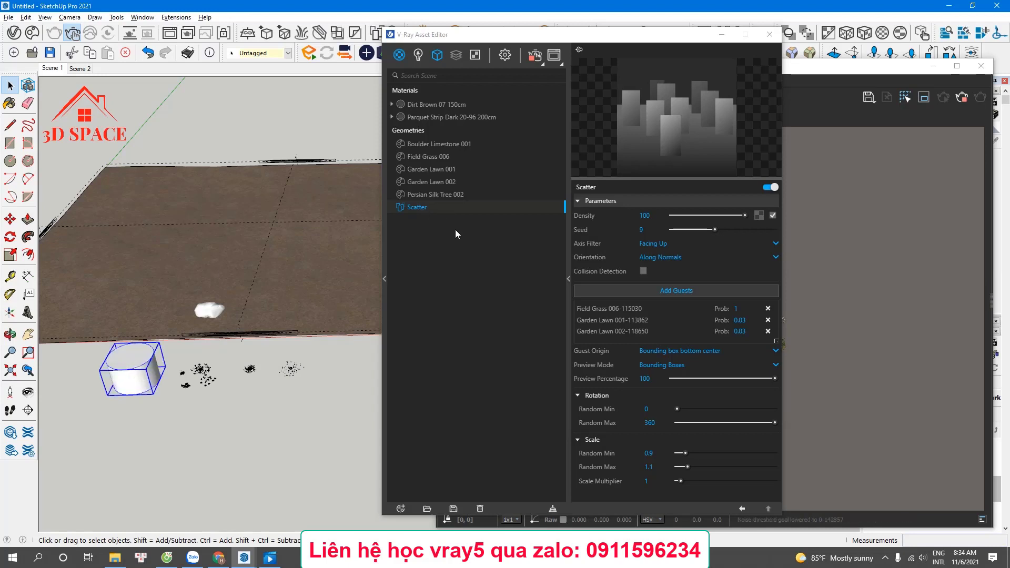
Add the cylinder group to the Scatter's guests and stop the interactive render
click(673, 290)
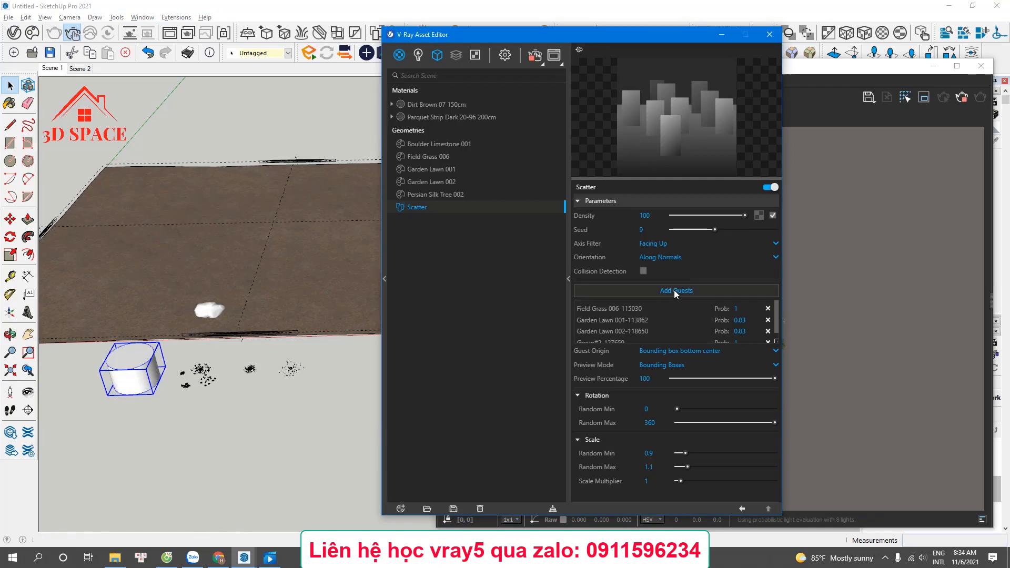
click(962, 96)
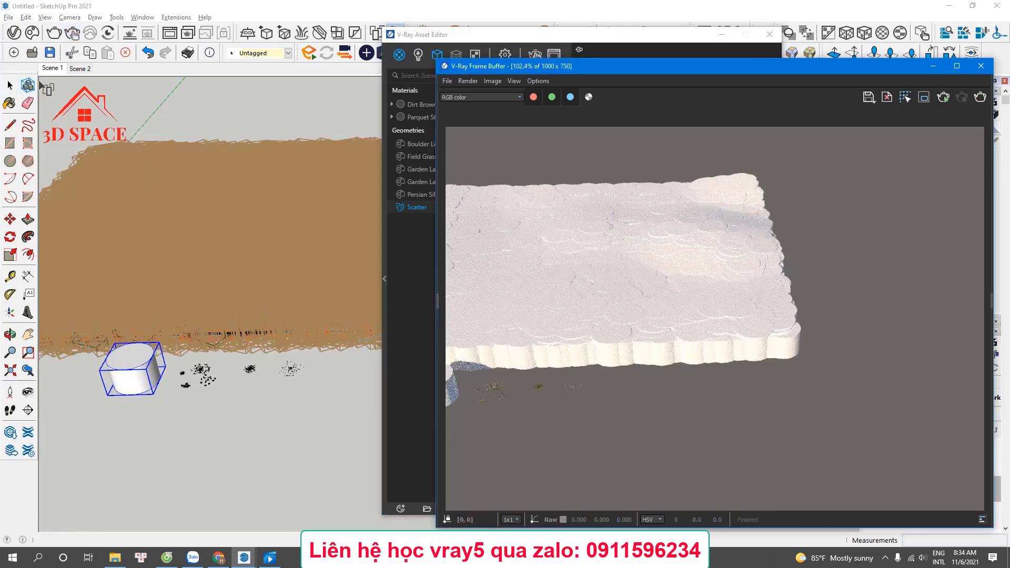
Set the cylinder group's probability in the Scatter's guest list to 0.01
drag(438, 37, 65, 57)
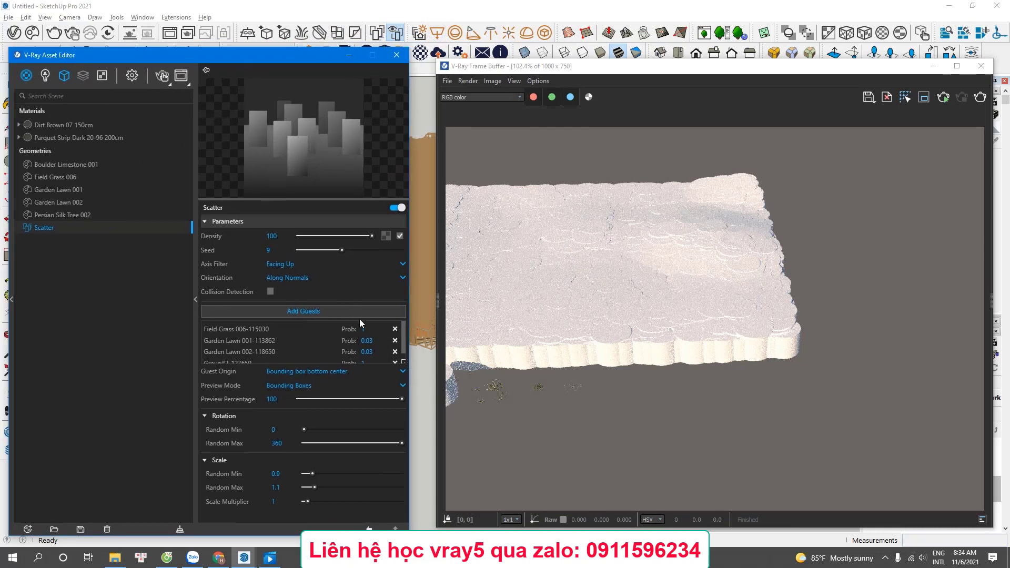
scroll(352, 342, down, 1)
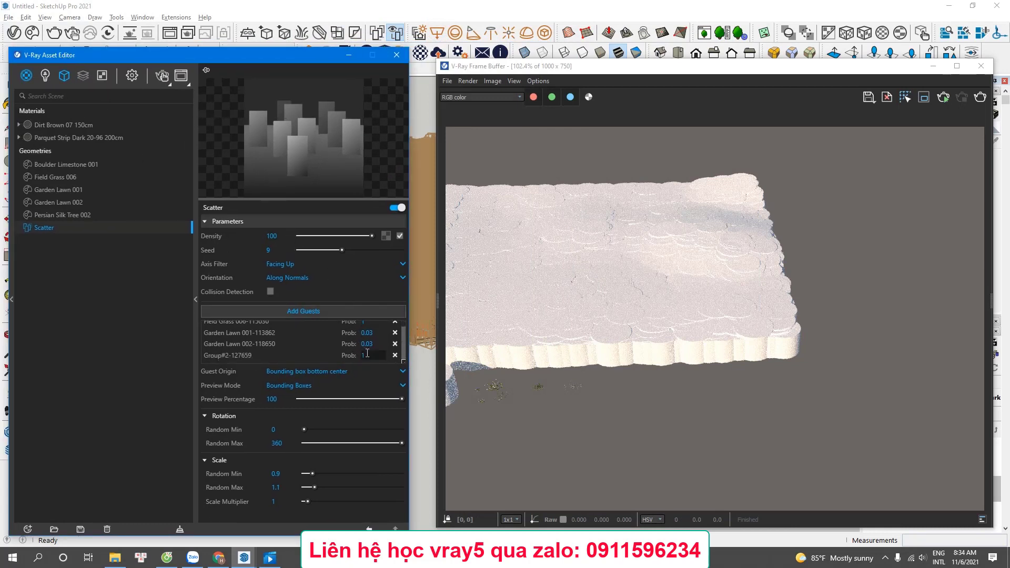
click(363, 355)
text(0.)
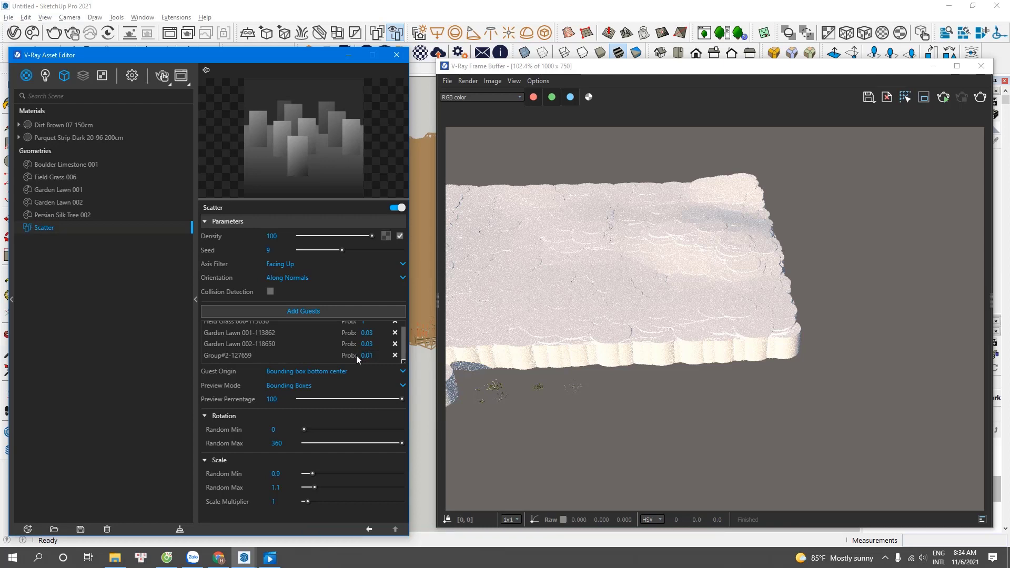
key(Return)
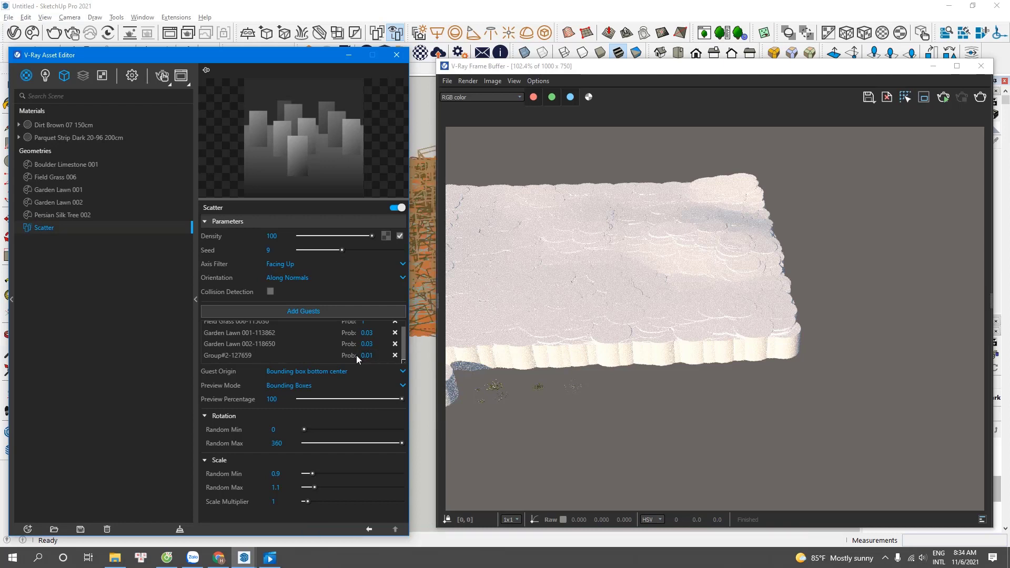
Restart the interactive render and set the cylinder group's probability in the Scatter's guest list to 0.001
click(980, 97)
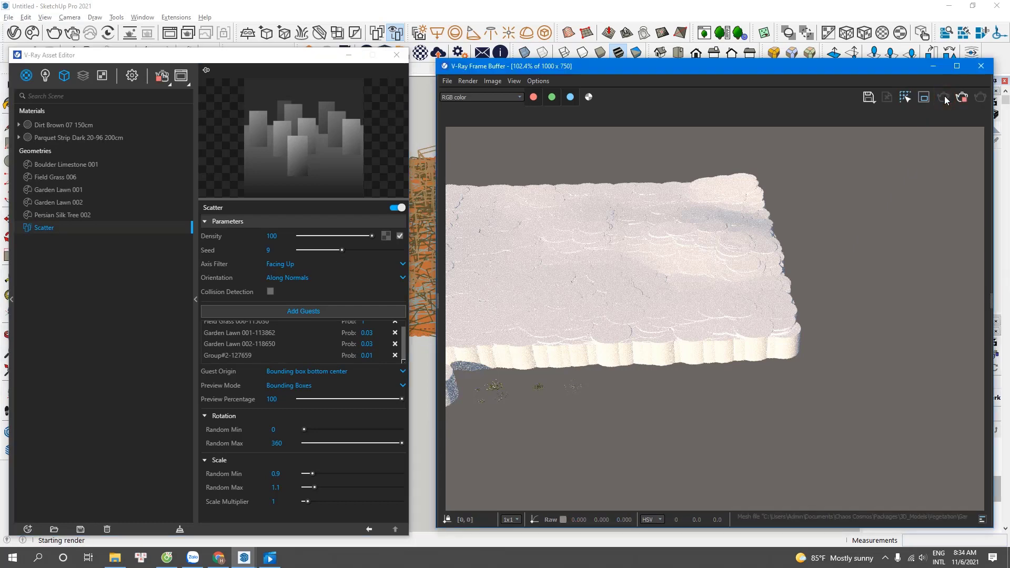
click(366, 356)
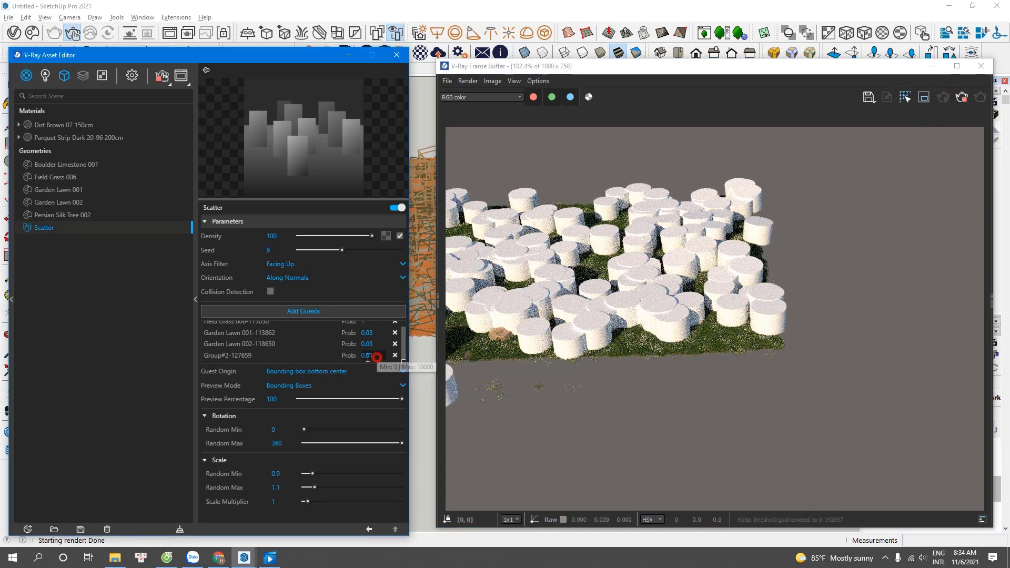
text(0.001)
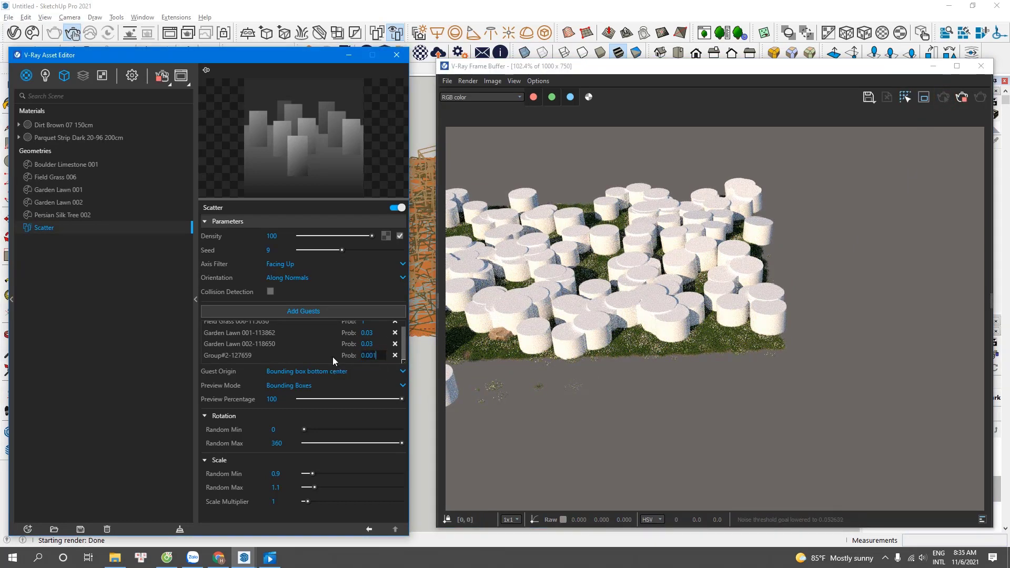
key(Return)
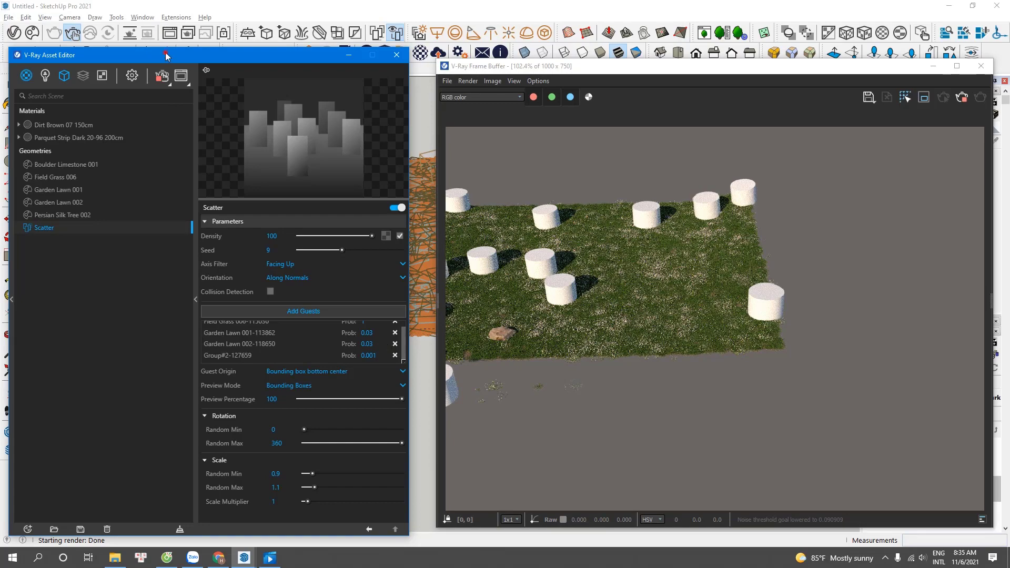
Switch the model to the Scene 1 camera view to examine the scattered plants and cylinders up close in the render
drag(119, 54, 112, 95)
click(56, 68)
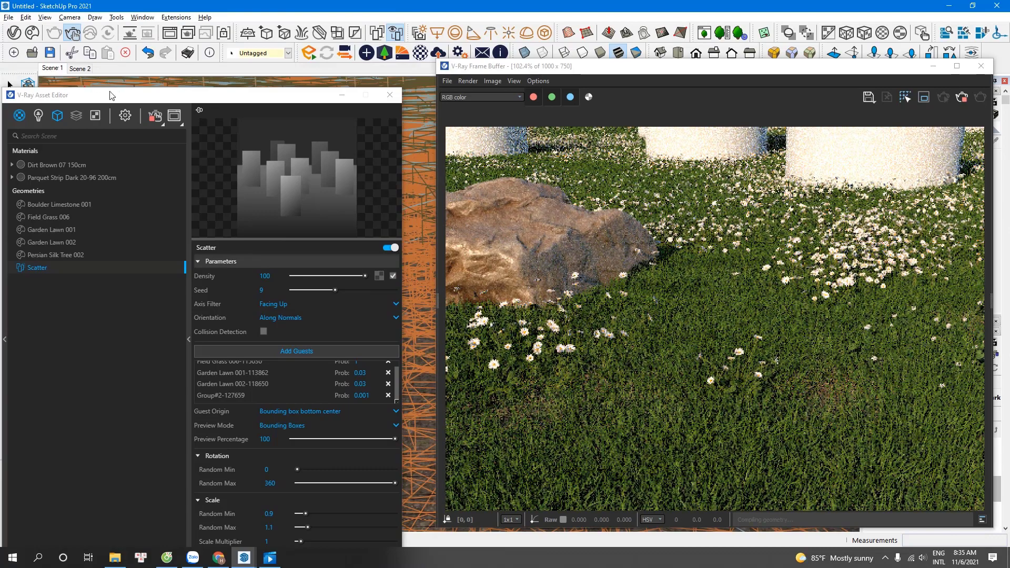
mouse_move(119, 95)
mouse_down()
mouse_move(164, 84)
mouse_move(144, 59)
mouse_up()
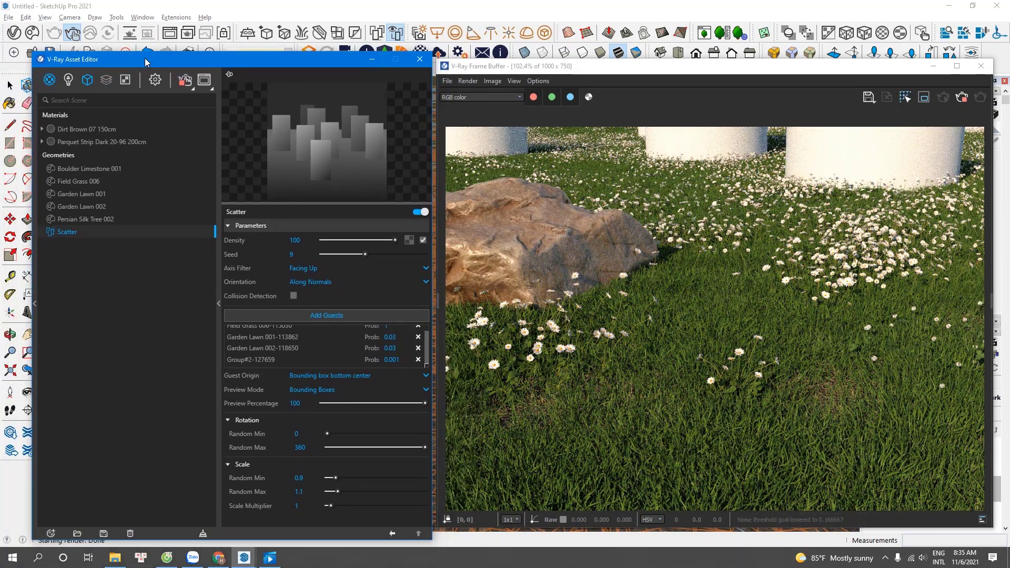